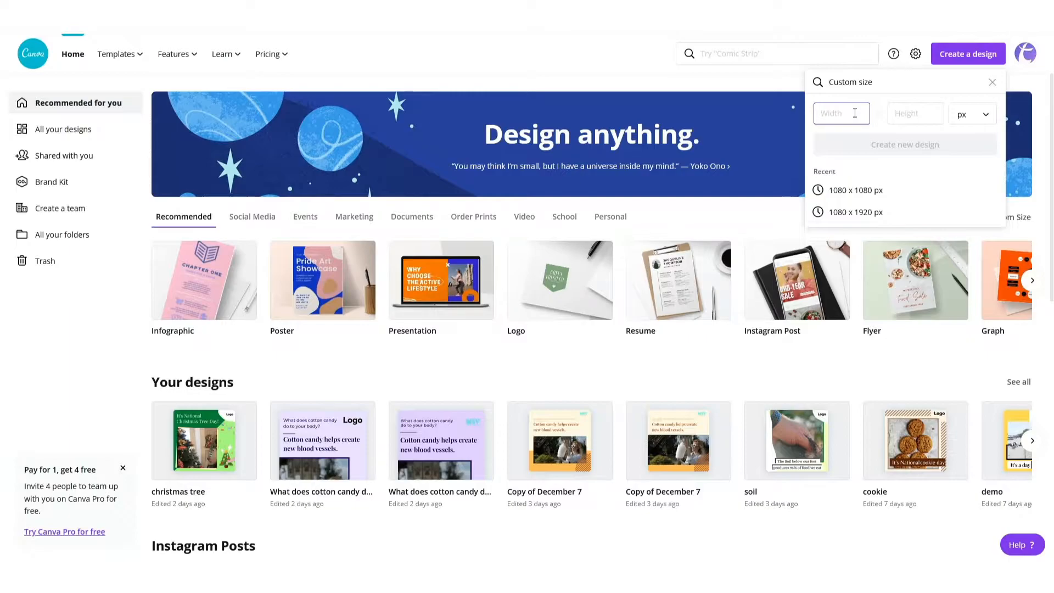
# Create a custom-size design of 1080 × 1080 px and title it Human Rights
pyautogui.write('080')
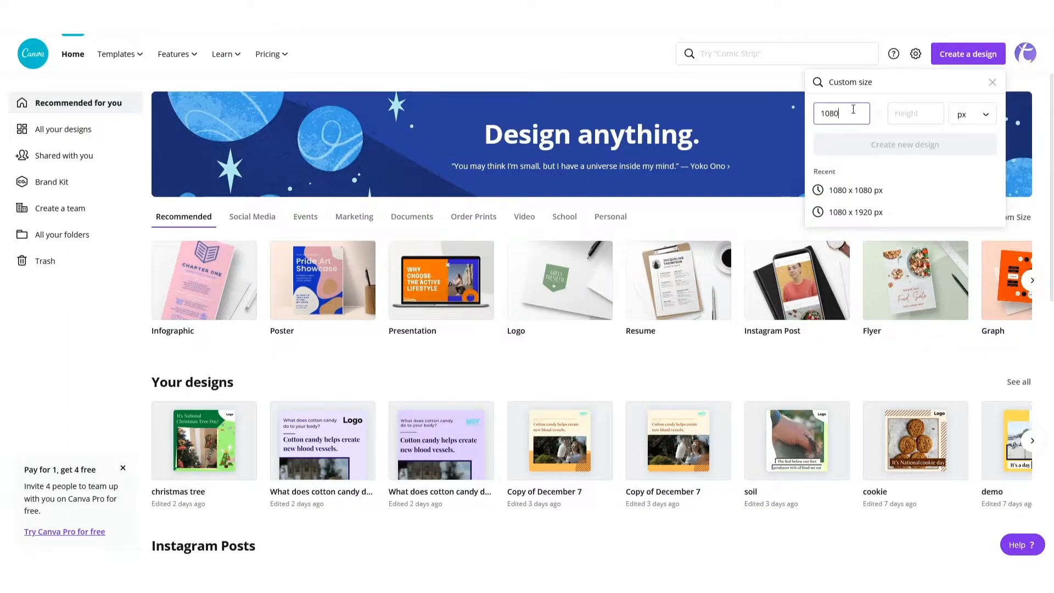
pyautogui.click(897, 113)
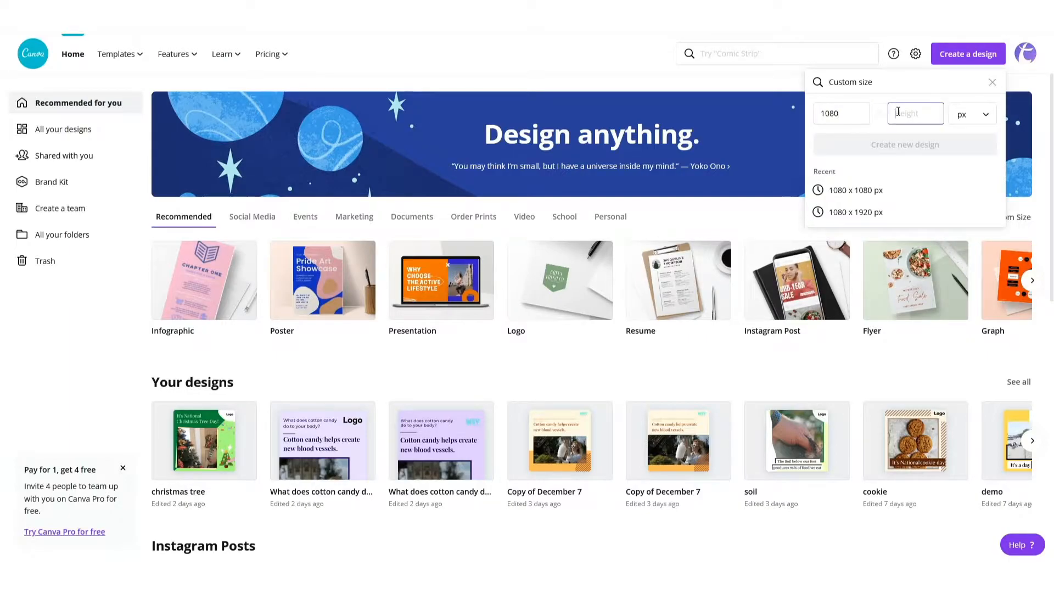
pyautogui.write('1080')
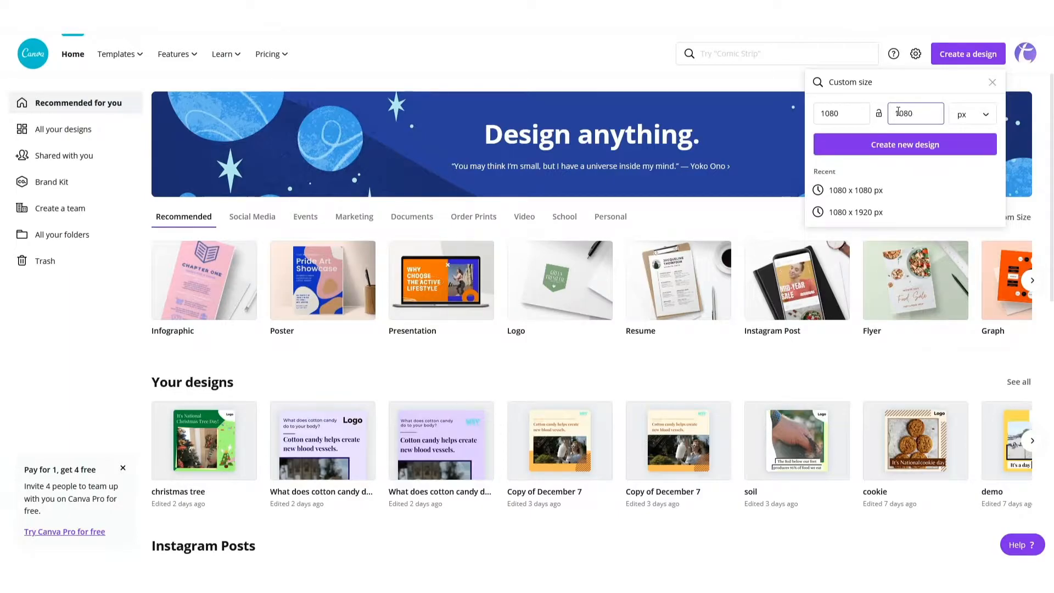
pyautogui.click(920, 149)
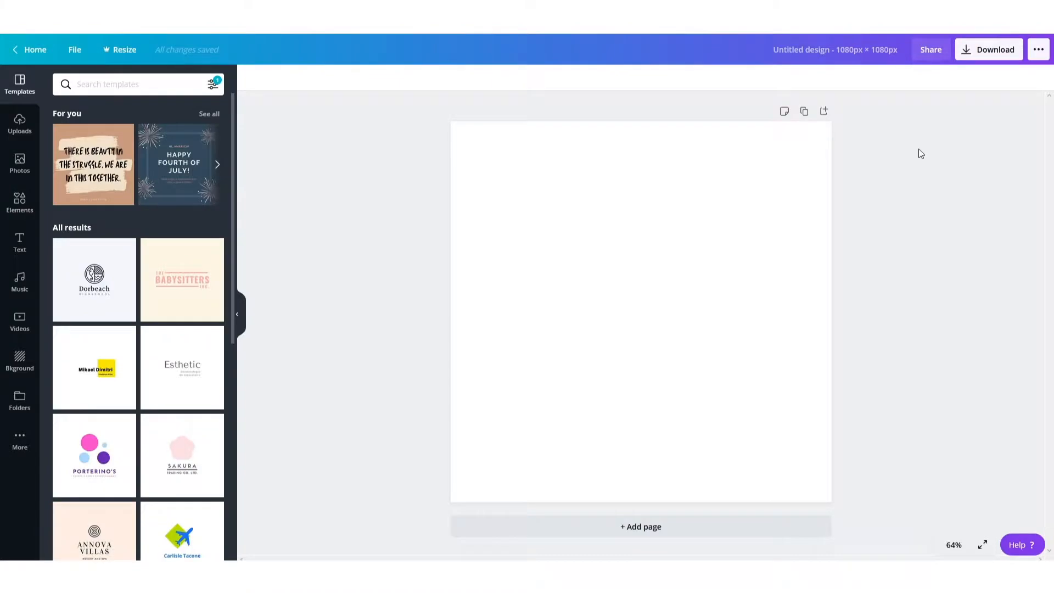
pyautogui.click(852, 49)
pyautogui.write('Human Rights')
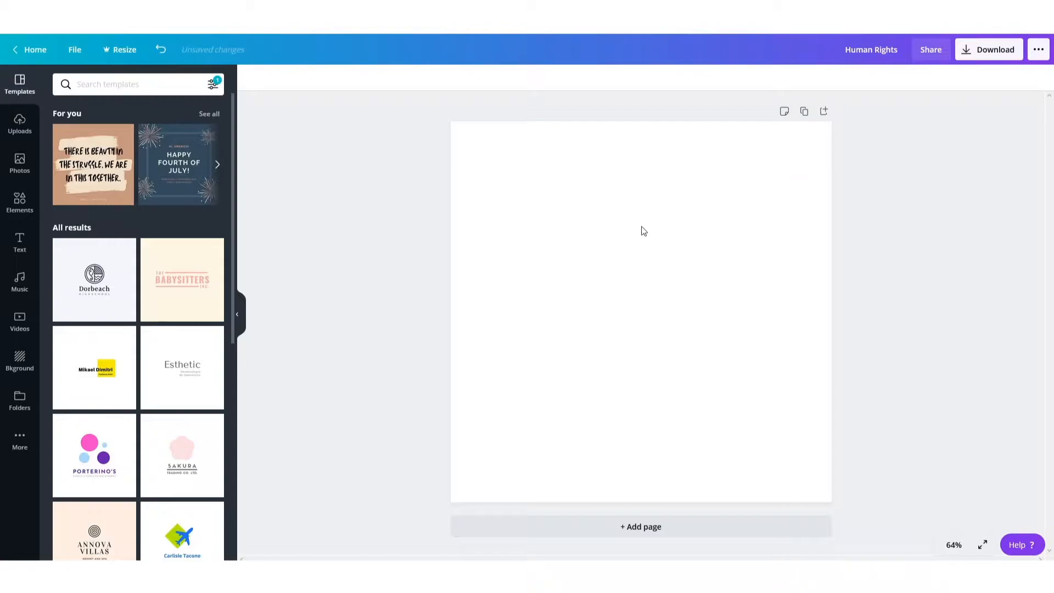
# Set the page background to the pale blue #D6F0FF
pyautogui.click(636, 190)
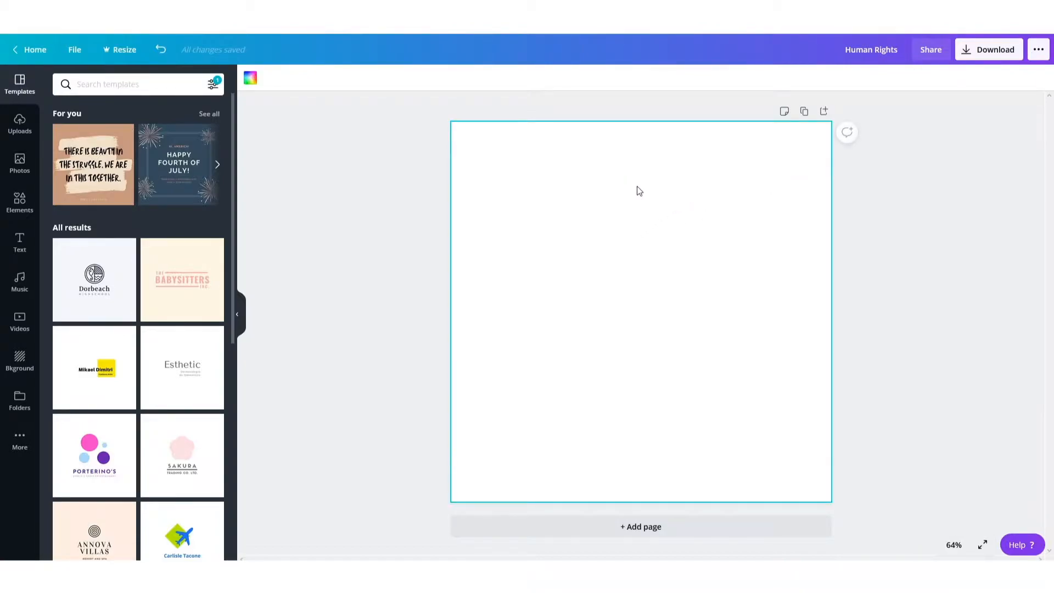
pyautogui.click(251, 81)
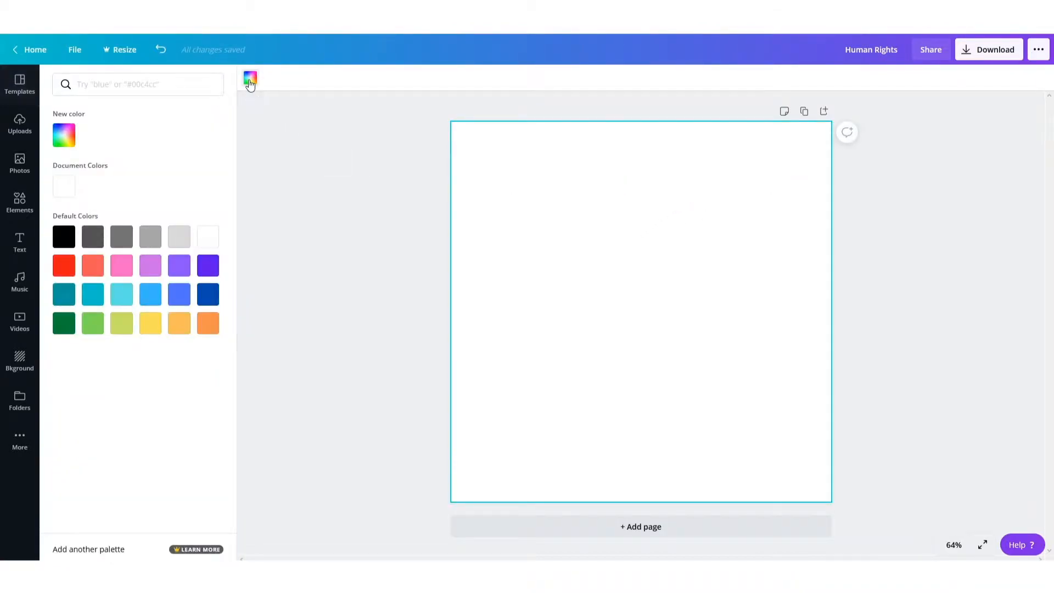
pyautogui.click(151, 300)
pyautogui.click(69, 141)
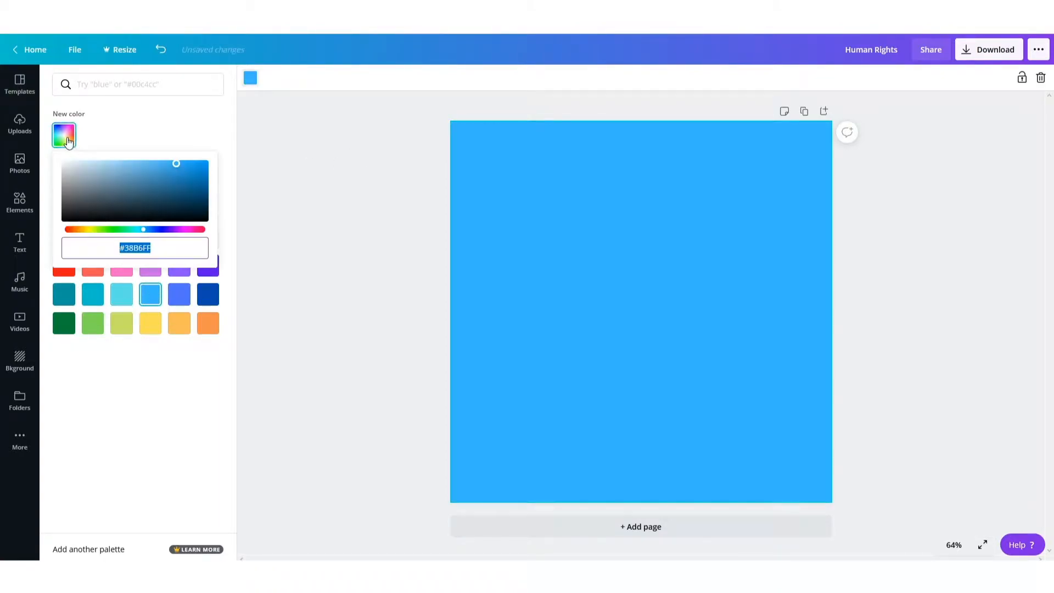
pyautogui.moveTo(111, 174); pyautogui.dragTo(87, 148)
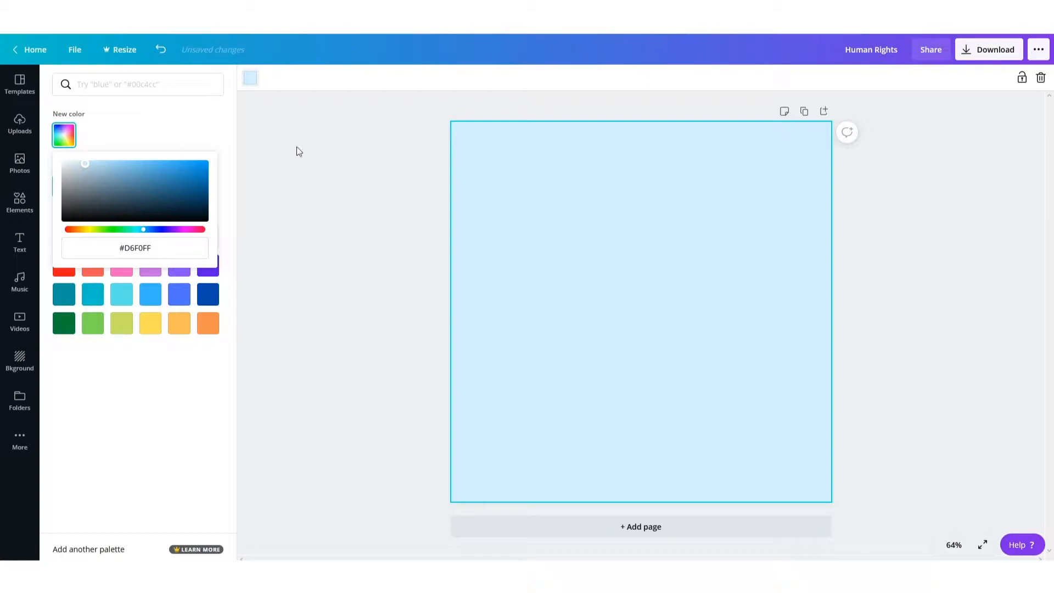
pyautogui.click(394, 200)
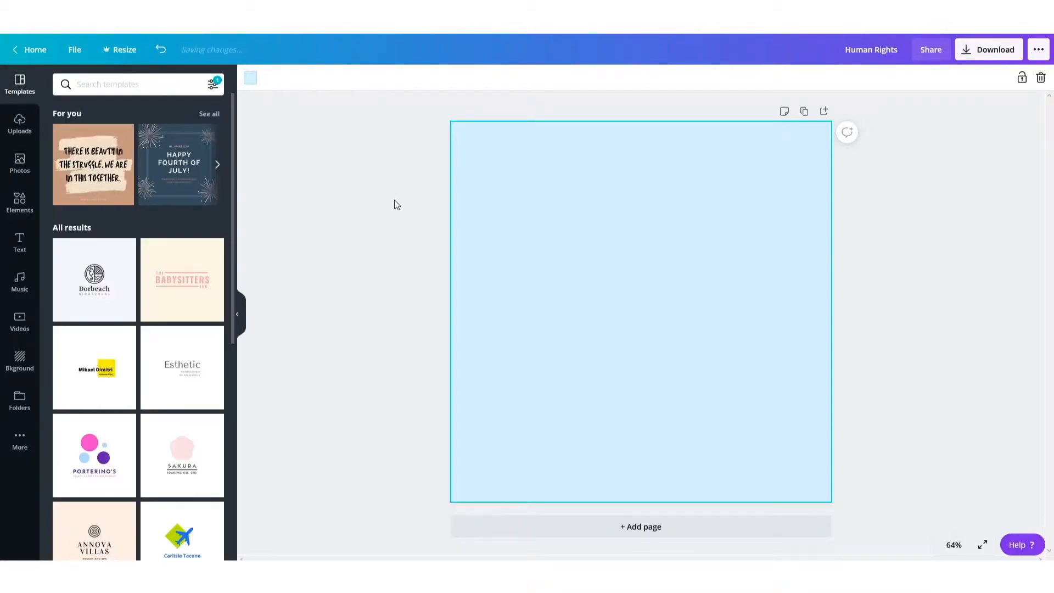
# Add a square shape to the page and rotate it 45 degrees into a diamond
pyautogui.click(24, 212)
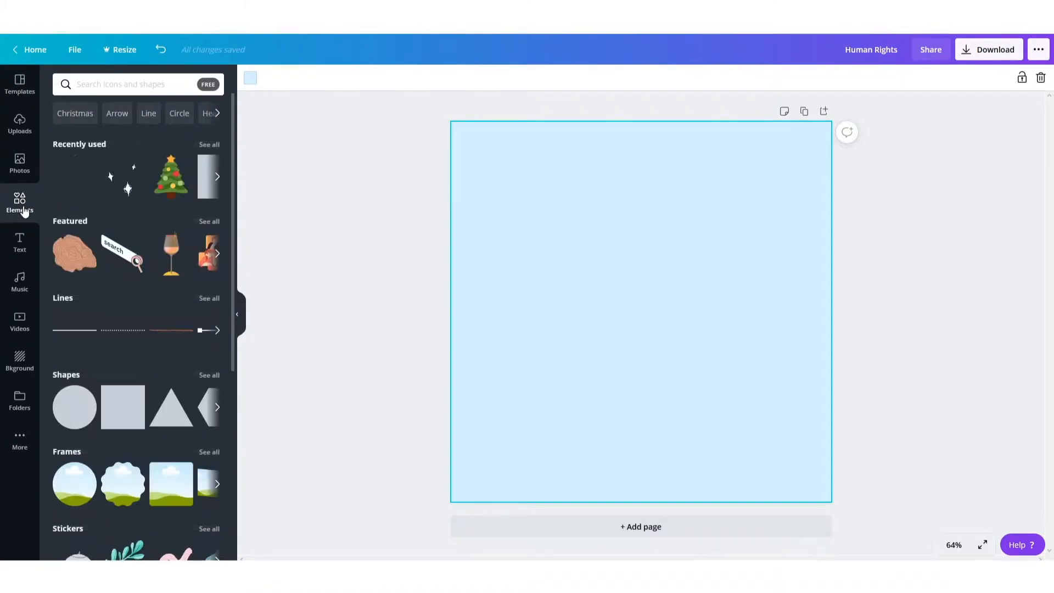
pyautogui.click(120, 405)
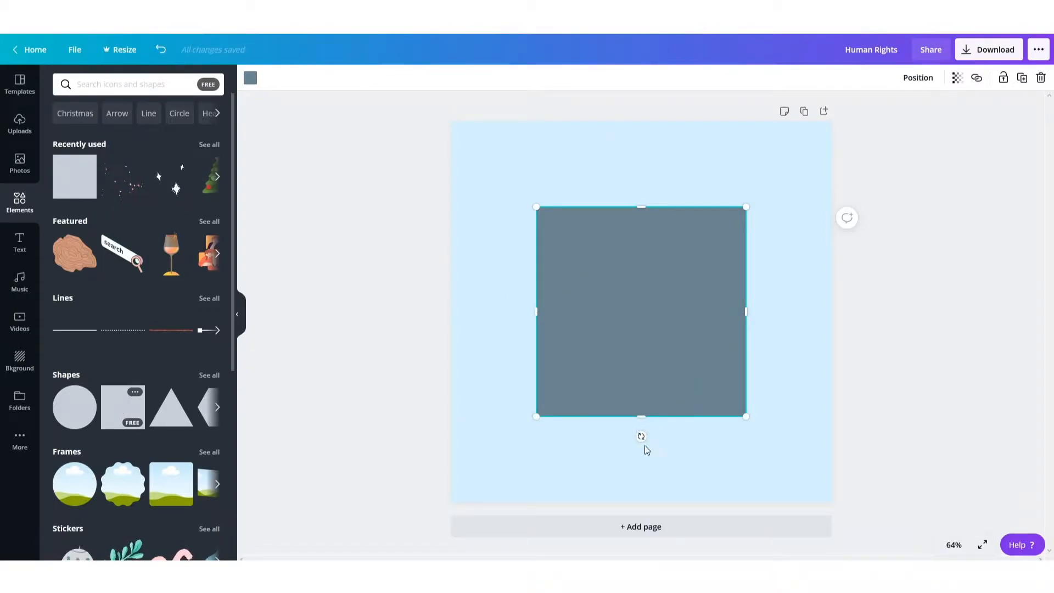
pyautogui.moveTo(642, 436); pyautogui.dragTo(530, 428)
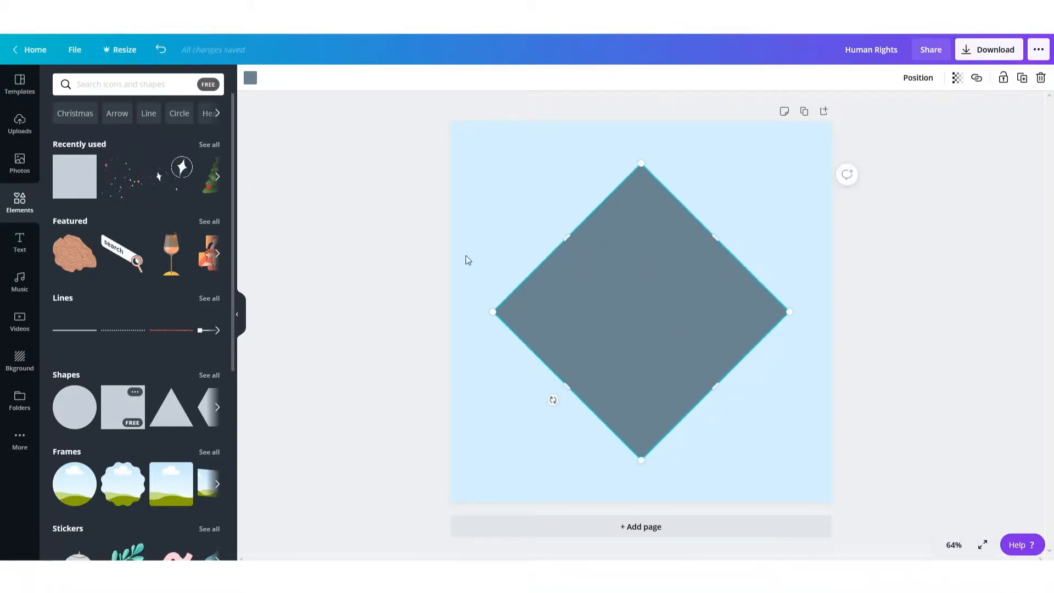
# Recolour the diamond with the dark blue default colour
pyautogui.click(250, 83)
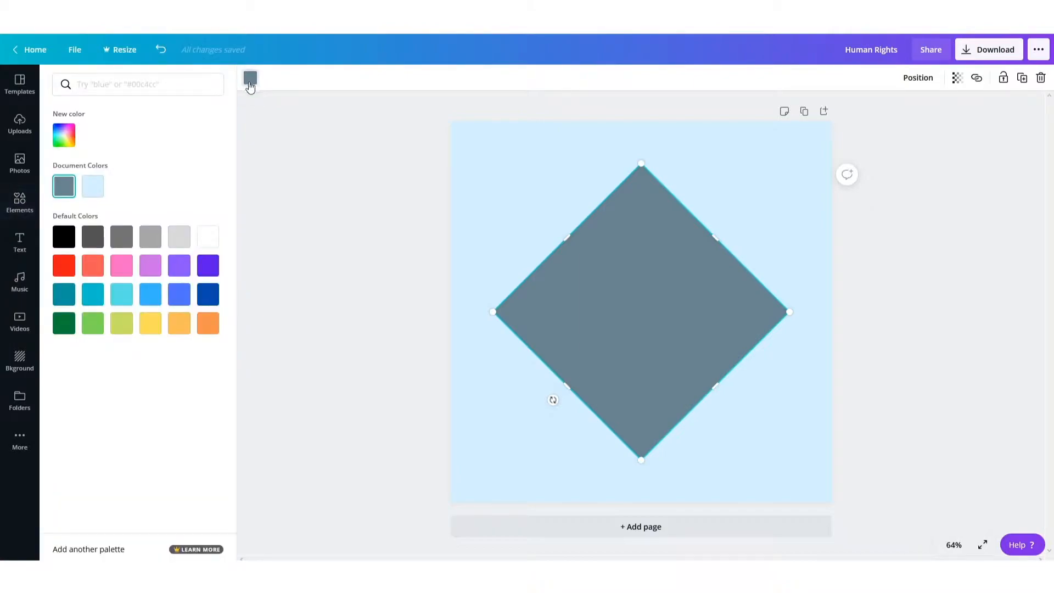
pyautogui.click(151, 297)
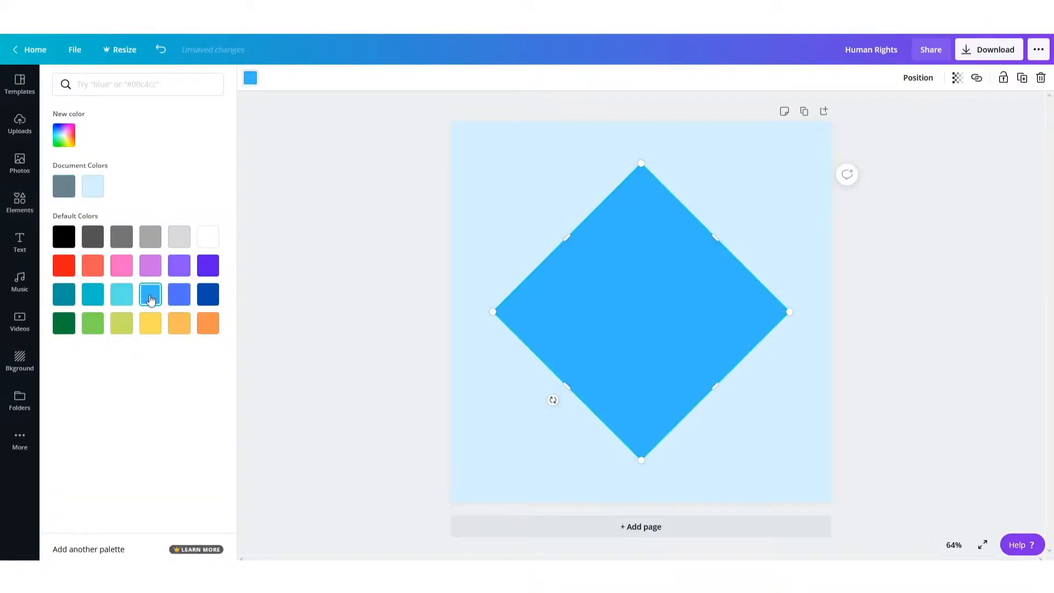
pyautogui.click(211, 302)
# Stretch the dark blue diamond past the page edges so only the page's lower-right corner stays pale blue
pyautogui.moveTo(713, 233); pyautogui.dragTo(837, 113)
pyautogui.moveTo(553, 399); pyautogui.dragTo(431, 541)
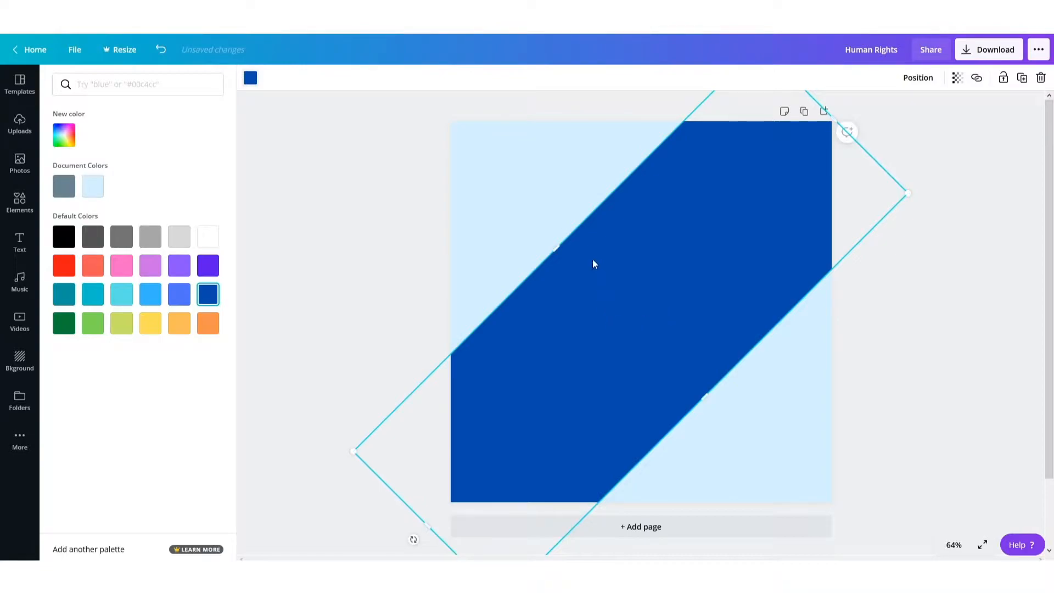
pyautogui.moveTo(556, 247); pyautogui.dragTo(438, 192)
pyautogui.moveTo(471, 160); pyautogui.dragTo(379, 127)
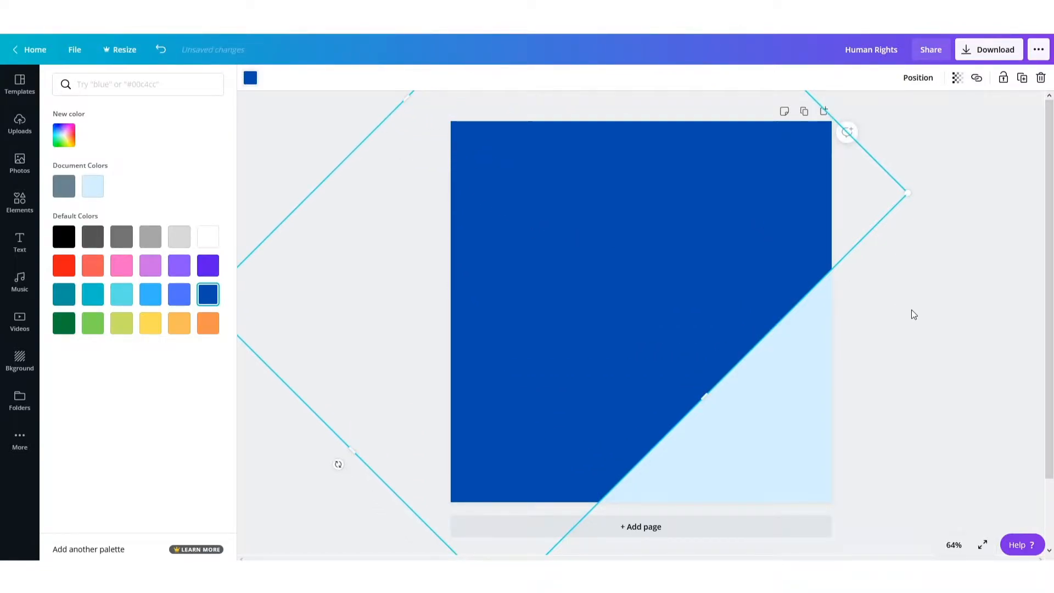
pyautogui.press('Escape')
pyautogui.click(948, 306)
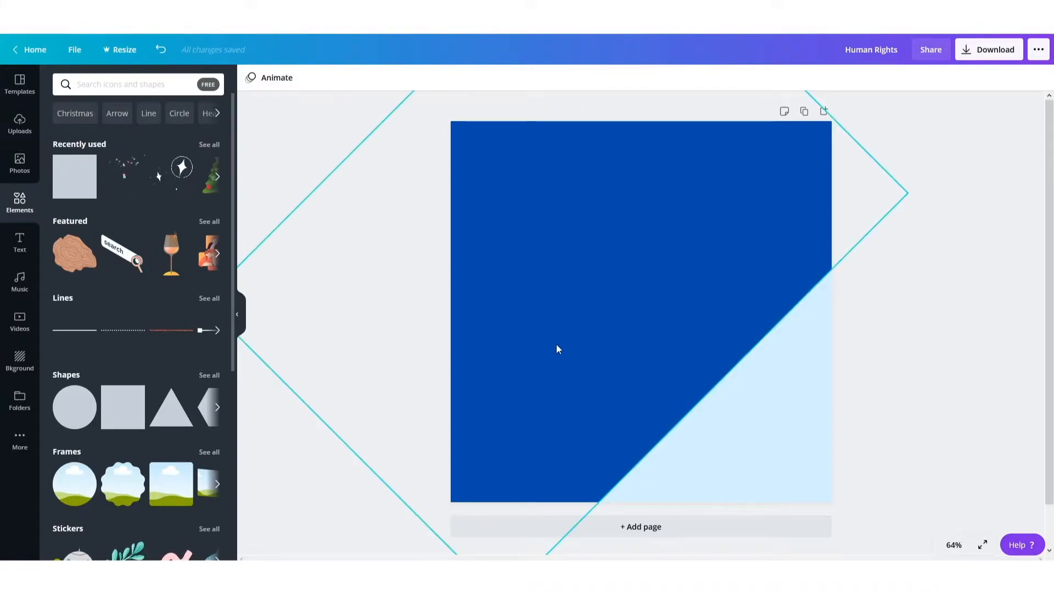
# Add a square picture frame with rounded corners and enlarge it from the centre to cover most of the page
pyautogui.click(210, 454)
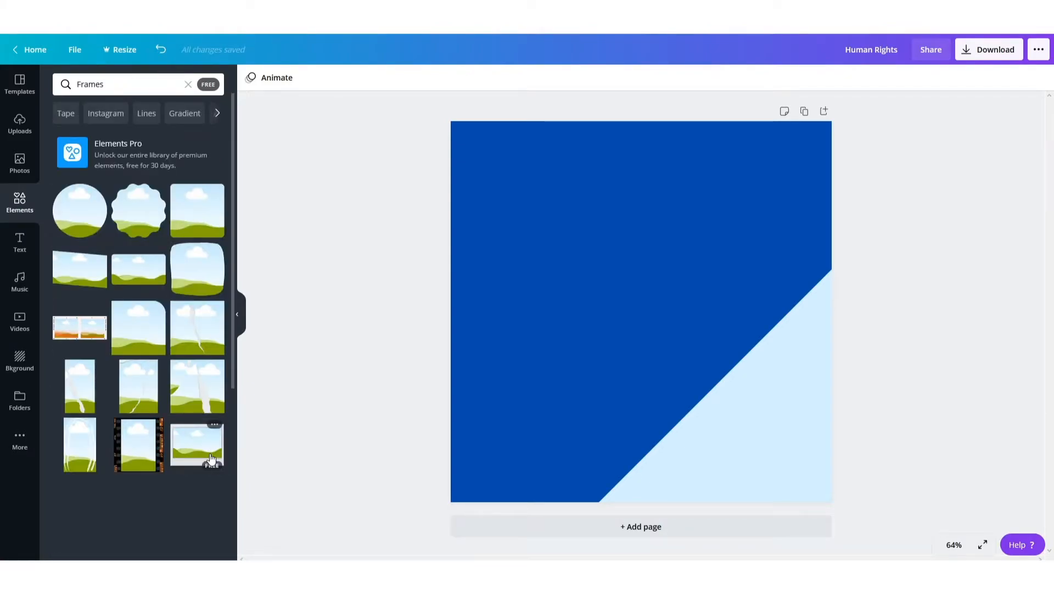
pyautogui.click(192, 216)
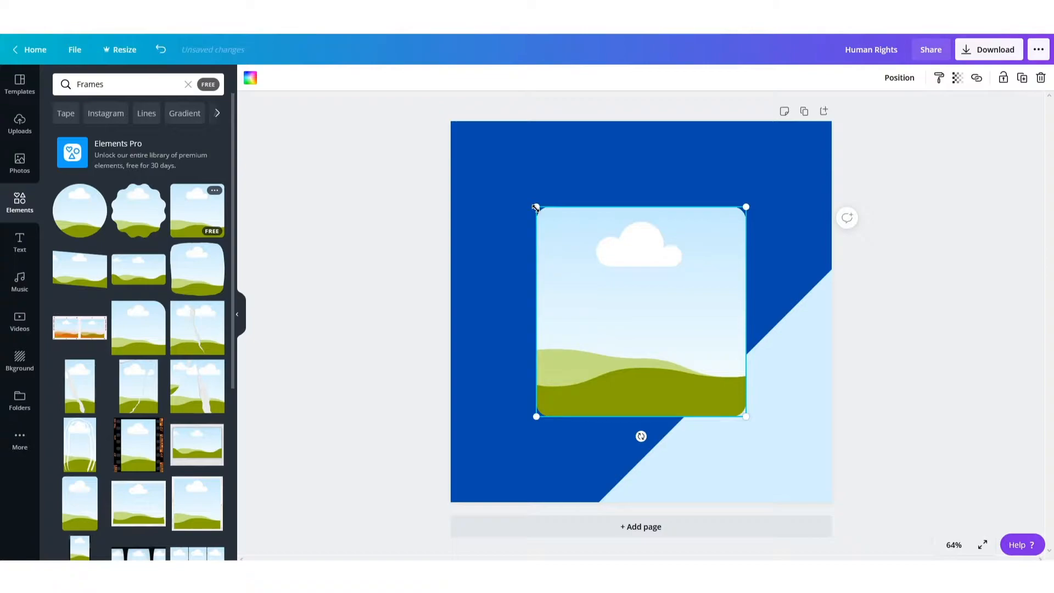
pyautogui.moveTo(535, 207); pyautogui.dragTo(486, 172)
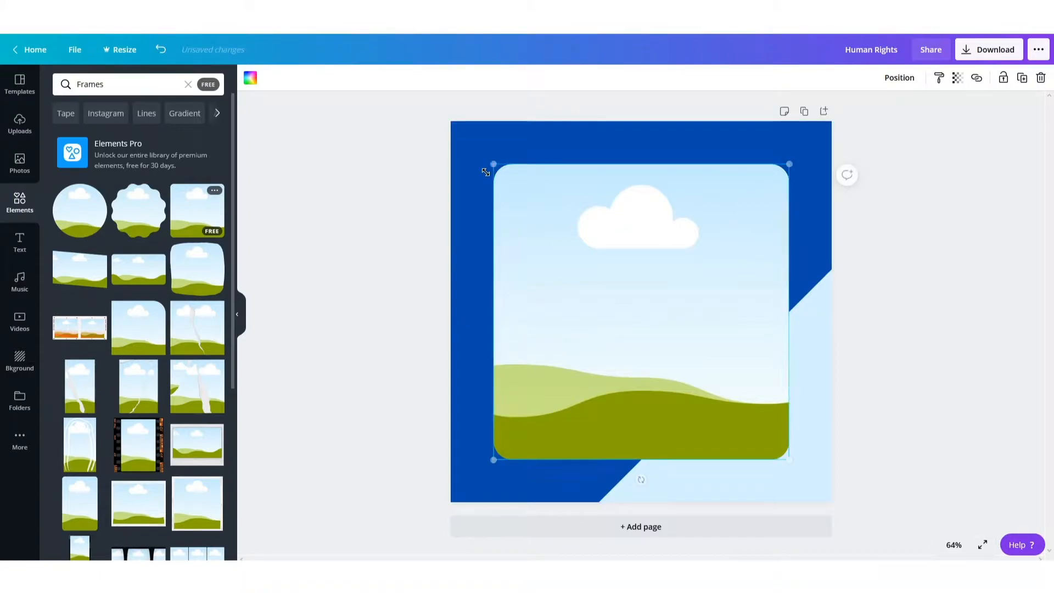
pyautogui.click(983, 336)
# Add a circle shape to the page and colour it bright blue
pyautogui.click(189, 84)
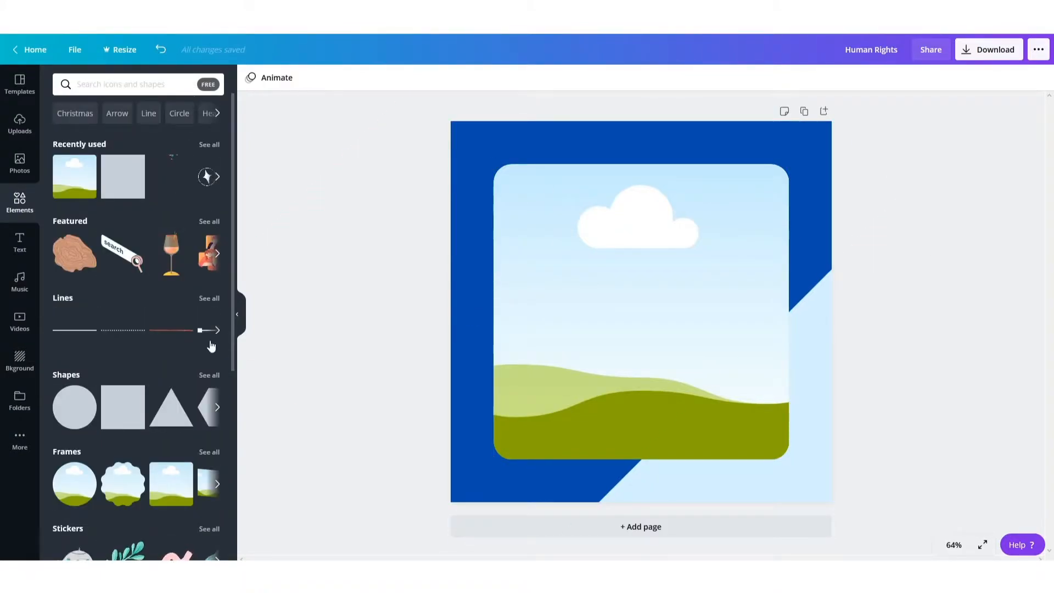
pyautogui.click(75, 411)
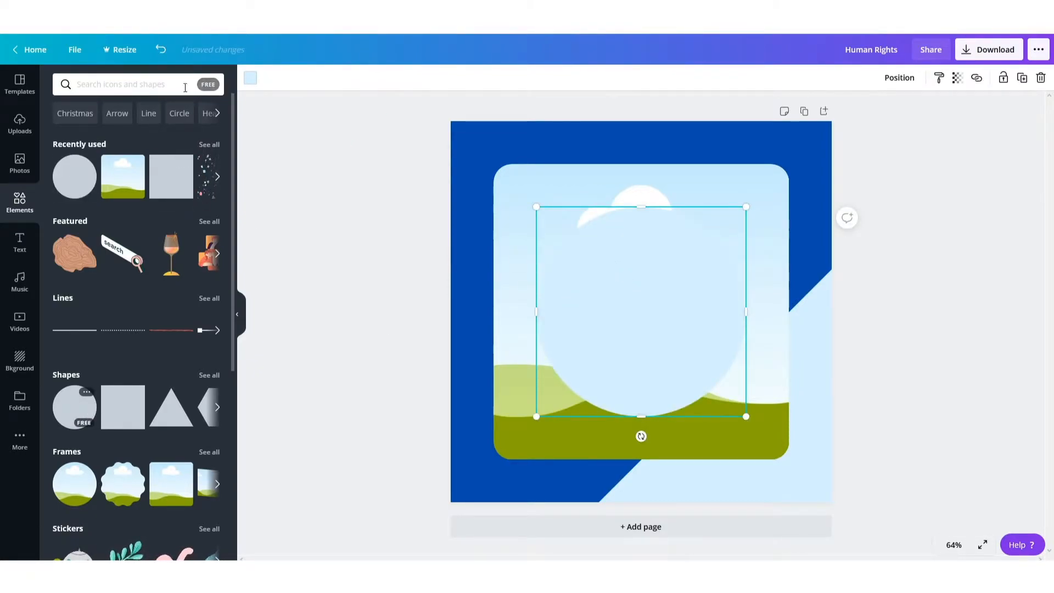
pyautogui.click(250, 78)
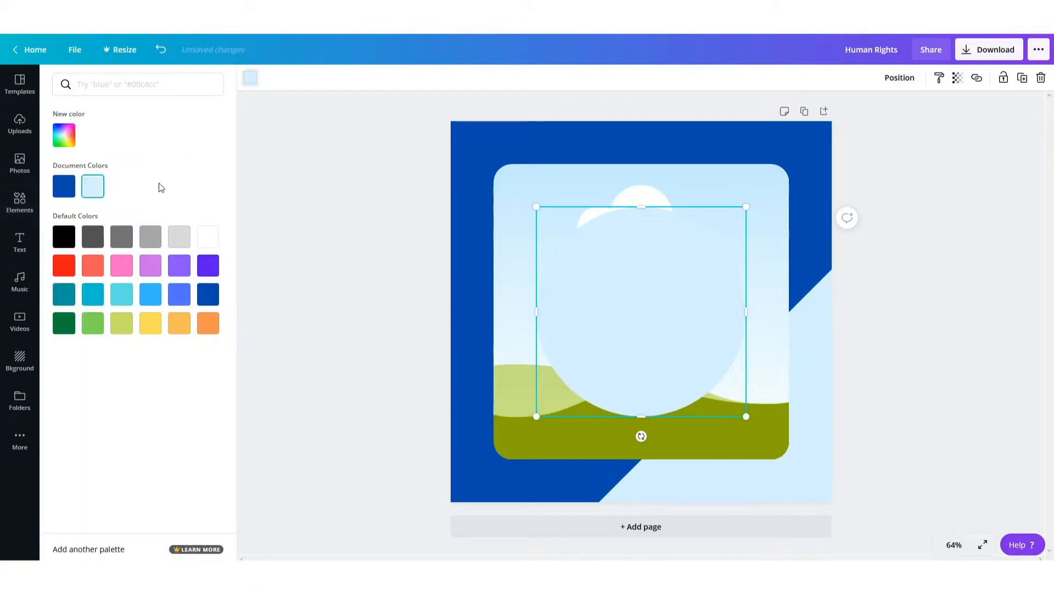
pyautogui.click(150, 295)
# Move the bright blue circle onto the page's upper-left corner and send it backward behind the picture frame
pyautogui.moveTo(646, 296); pyautogui.dragTo(480, 140)
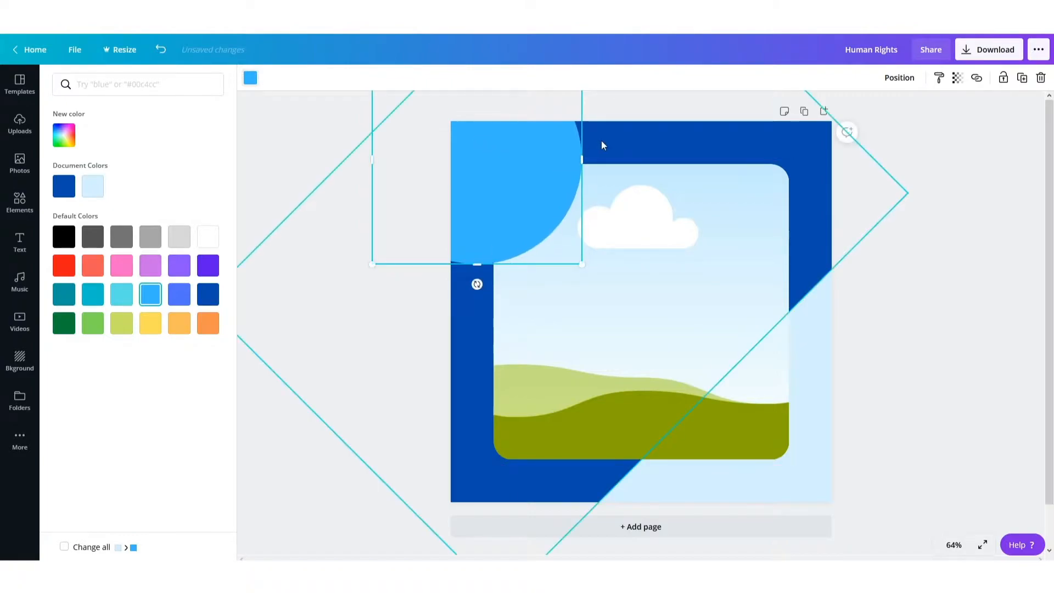
pyautogui.click(903, 79)
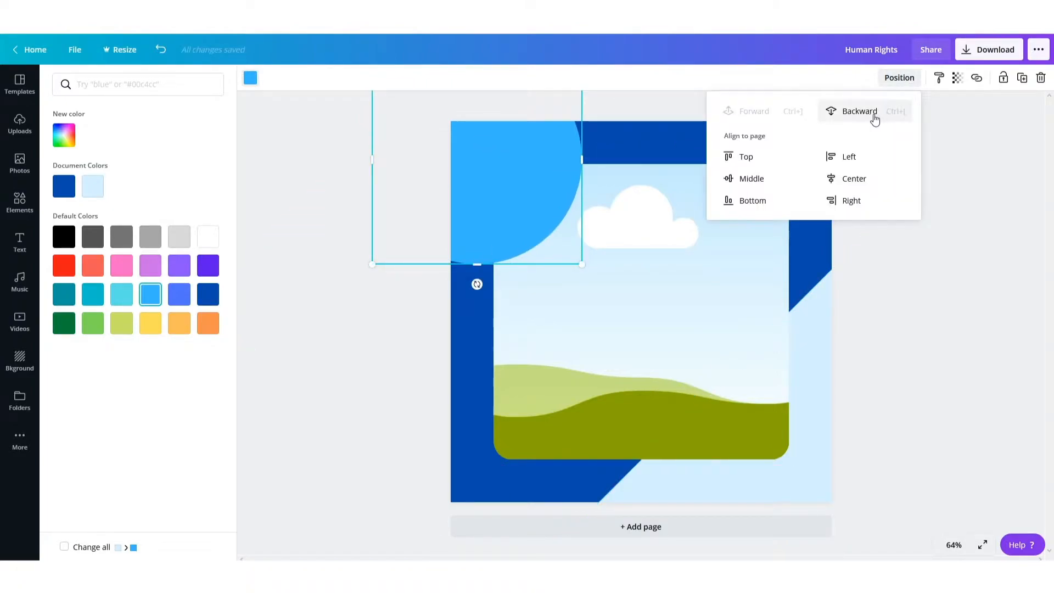
pyautogui.click(874, 117)
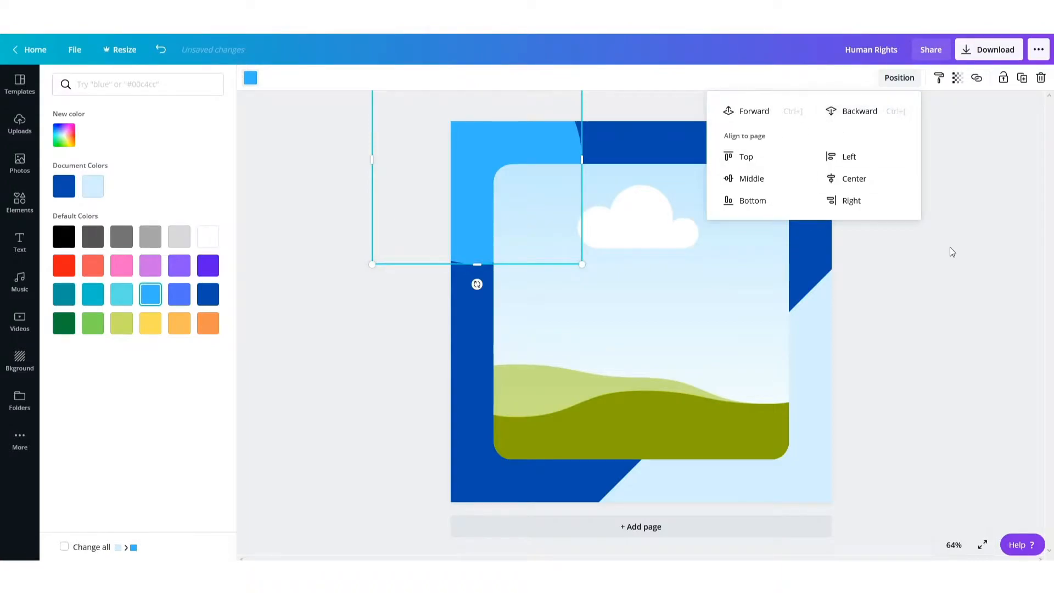
pyautogui.press('Escape')
pyautogui.press('Escape')
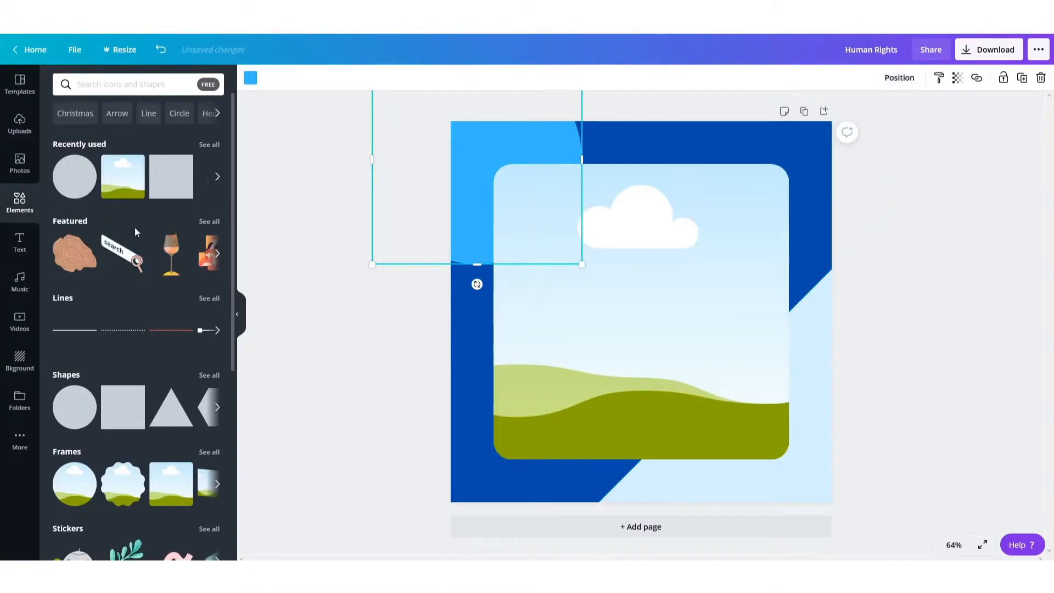
# Add a diagonally striped circle shape and place it over the bright blue circle at the page's upper-left corner
pyautogui.click(209, 376)
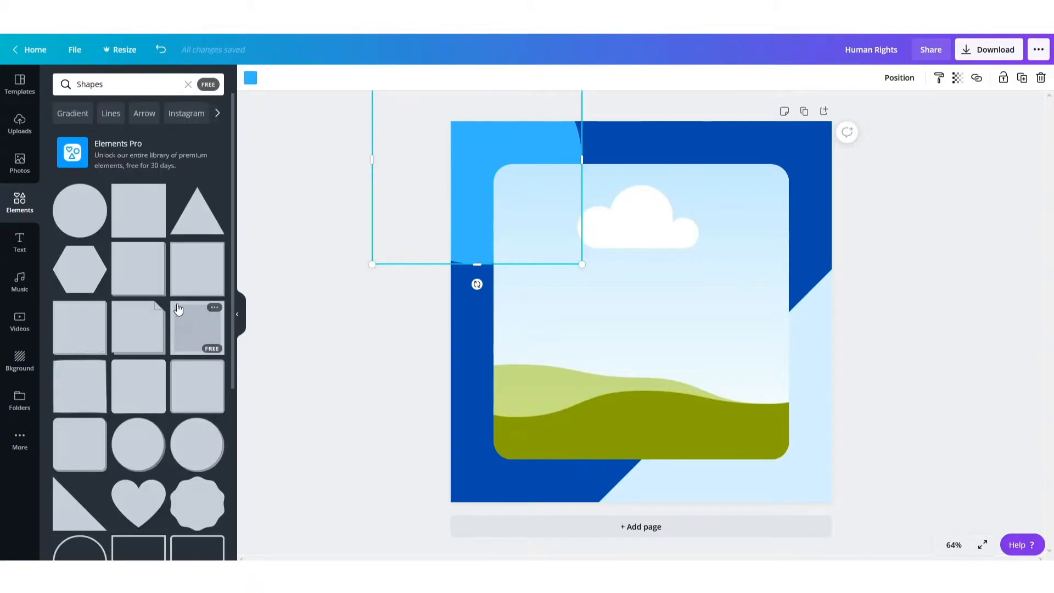
pyautogui.scroll(-10, 177, 309)
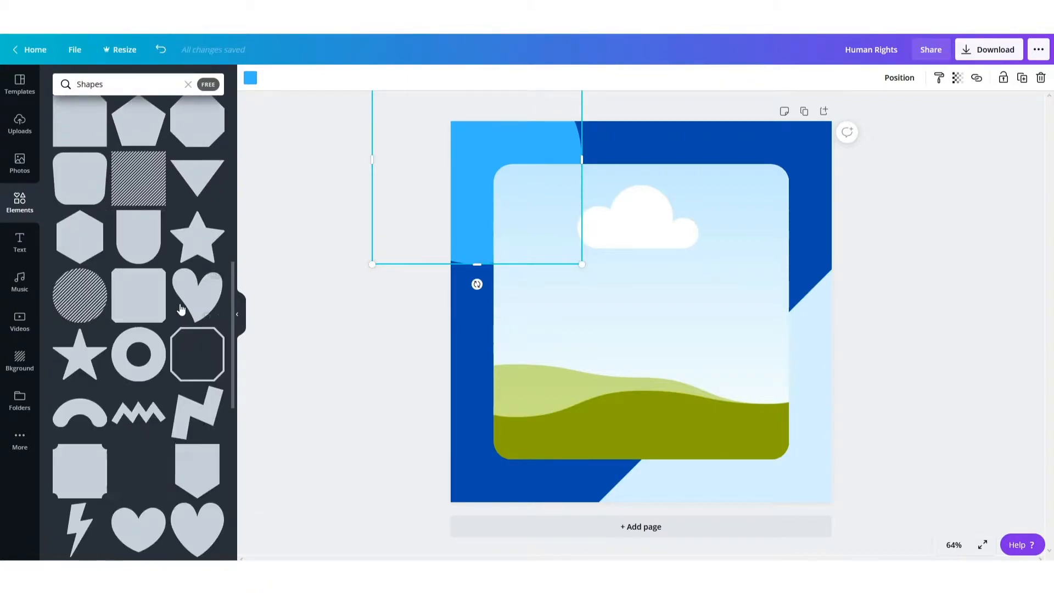
pyautogui.click(77, 304)
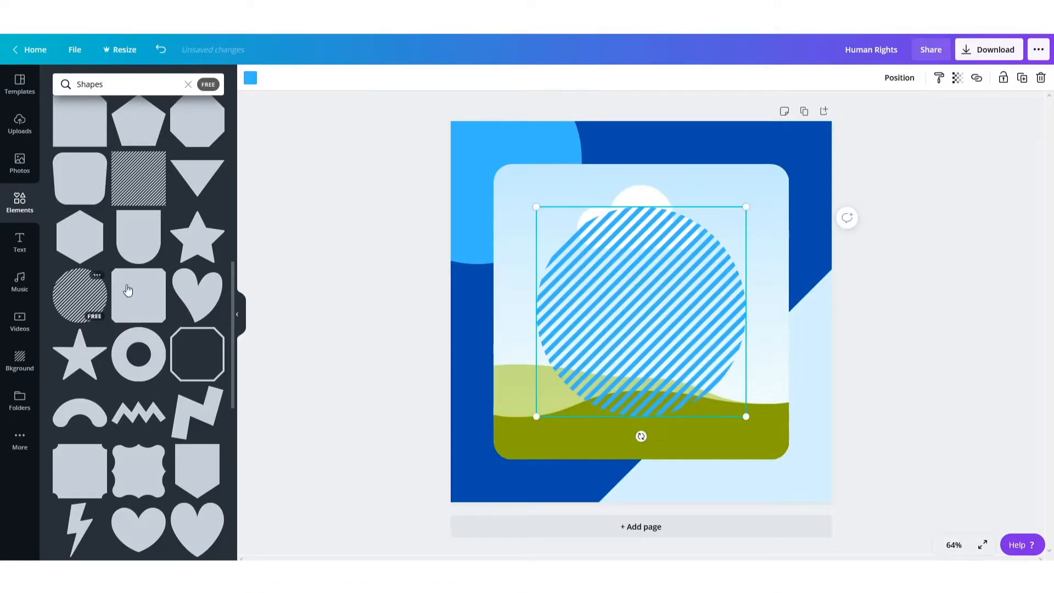
pyautogui.moveTo(638, 271)
pyautogui.mouseDown()
pyautogui.moveTo(453, 79)
pyautogui.moveTo(434, 86)
pyautogui.mouseUp()
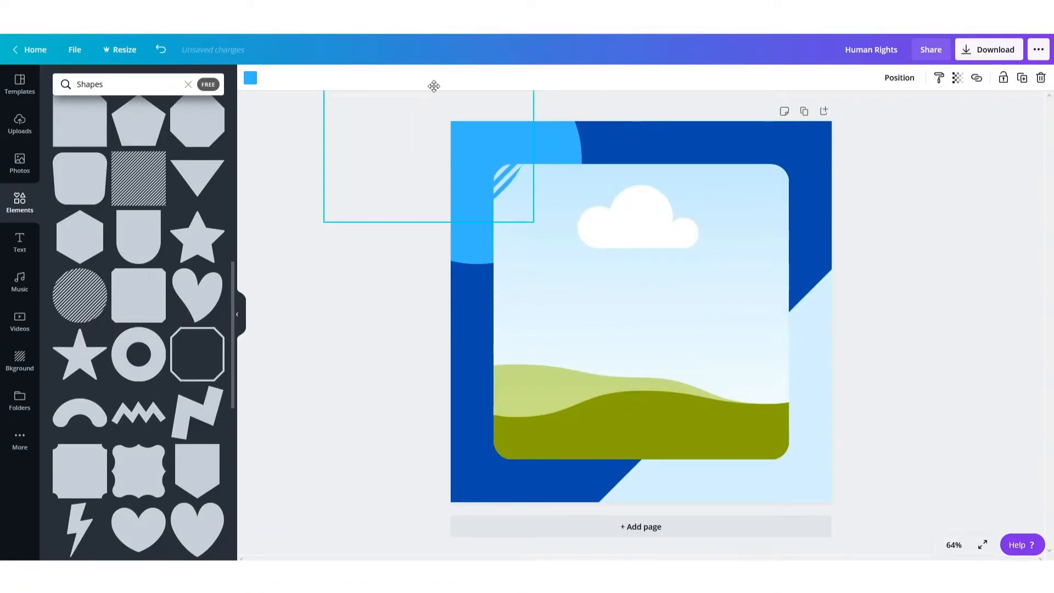
# Recolour the striped circle white and shift it slightly further into the page's upper-left corner
pyautogui.click(250, 83)
pyautogui.click(208, 237)
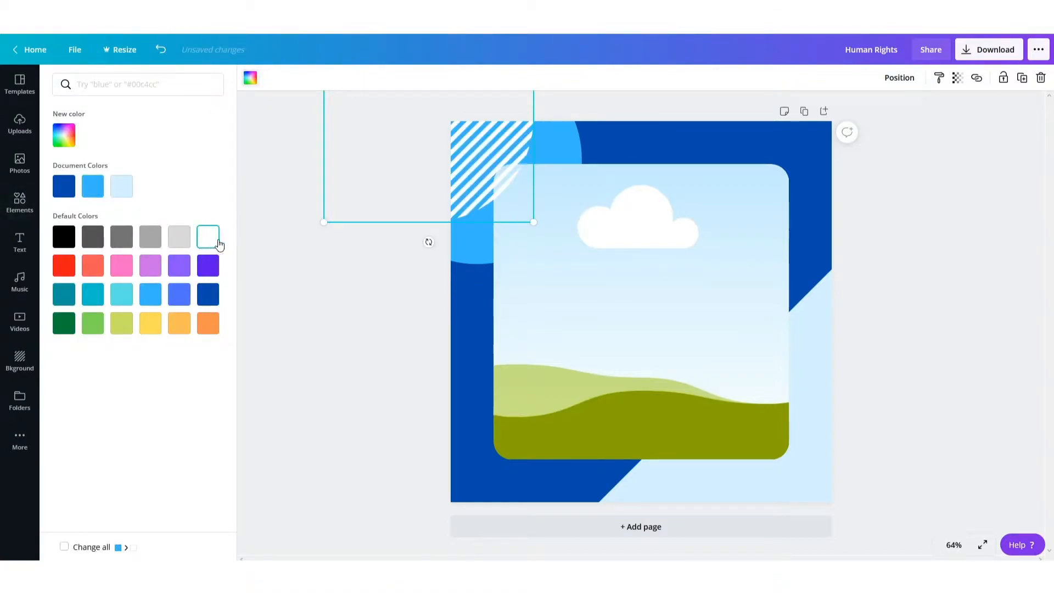
pyautogui.moveTo(483, 141); pyautogui.dragTo(471, 121)
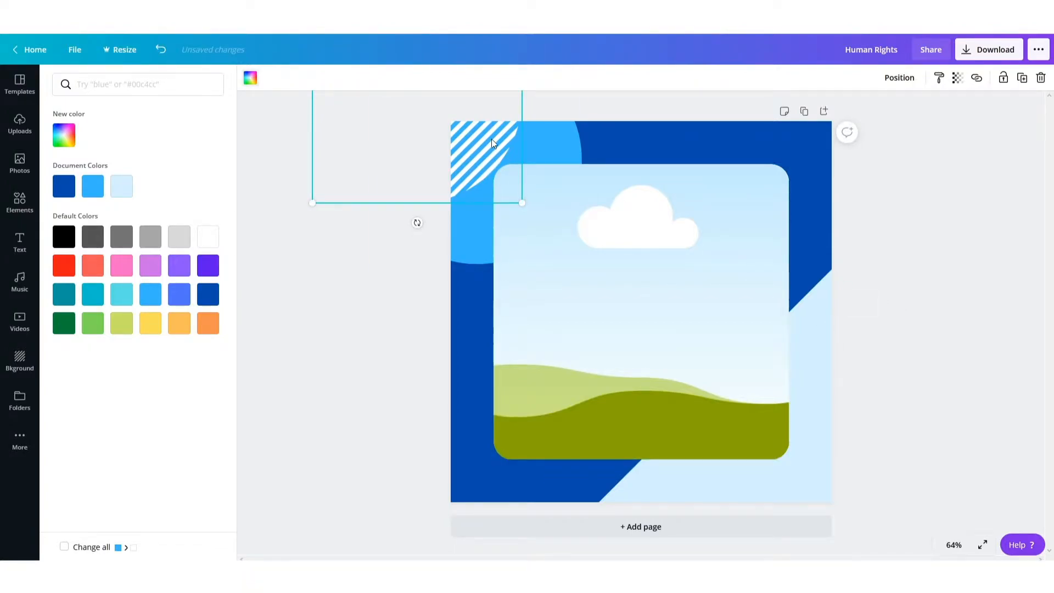
# Place a copy of the white striped circle over the page's lower-right corner
pyautogui.moveTo(494, 140)
pyautogui.mouseDown()
pyautogui.moveTo(841, 459)
pyautogui.moveTo(862, 515)
pyautogui.mouseUp()
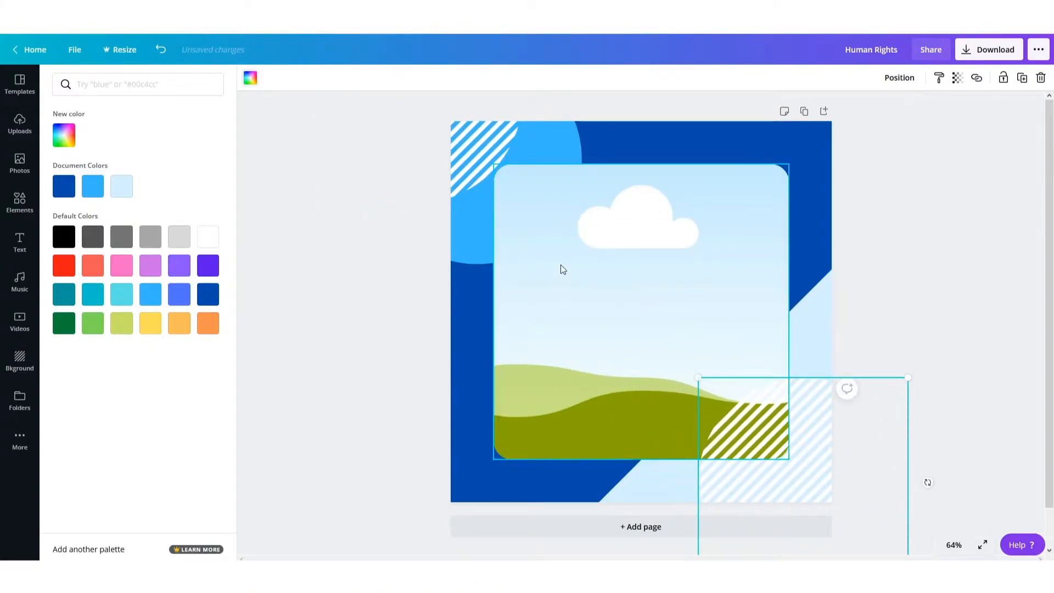
# Recolour the striped circle in the page's lower-right corner with the bright blue document color
pyautogui.click(92, 192)
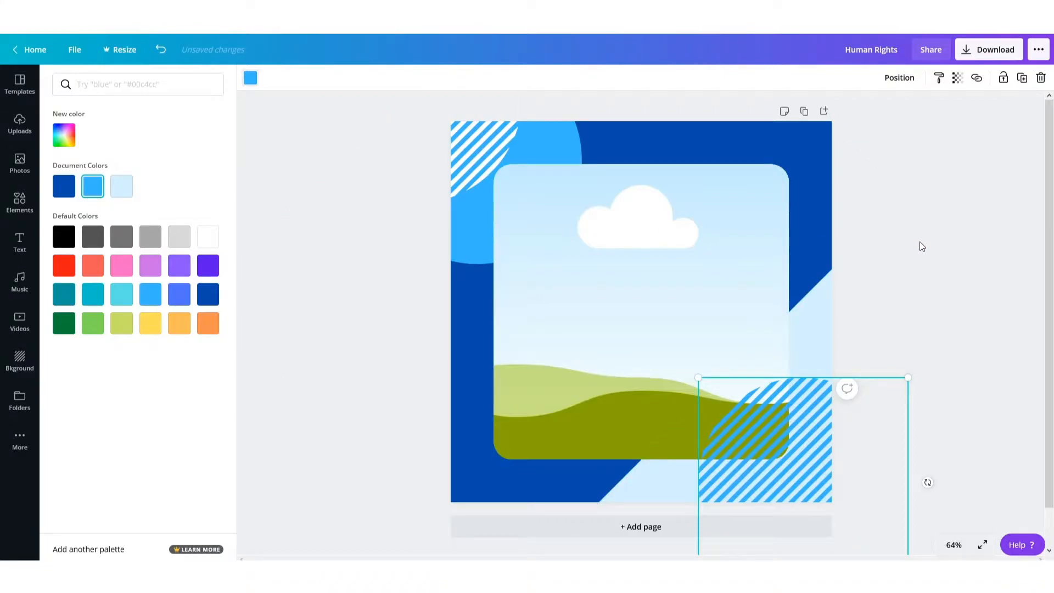
pyautogui.press('Escape')
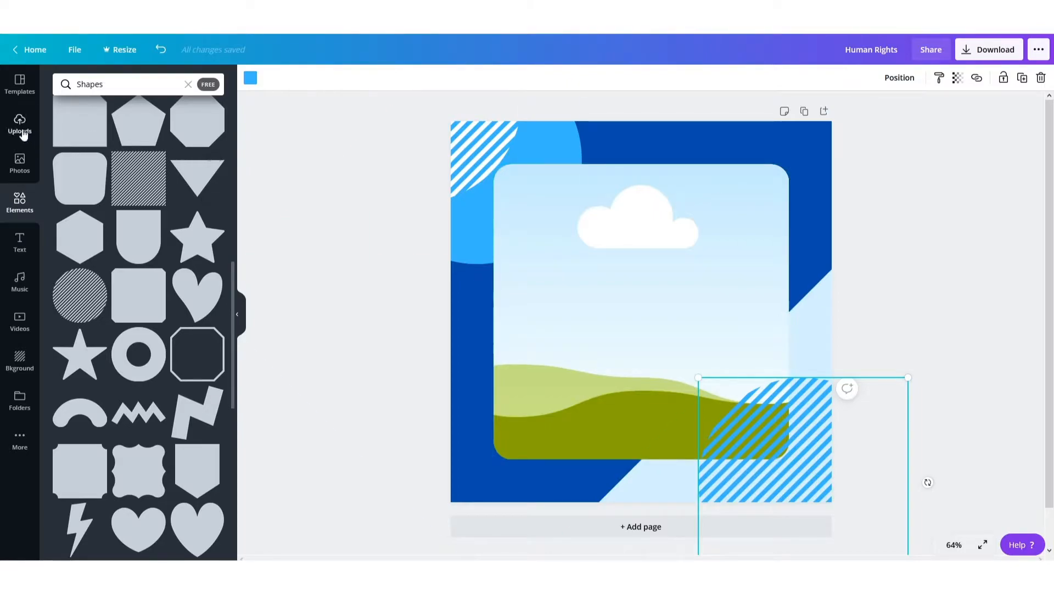
# Add the uploaded Logo image, scale it down to about 280 × 217 px and place it in the page's upper-right corner
pyautogui.click(21, 131)
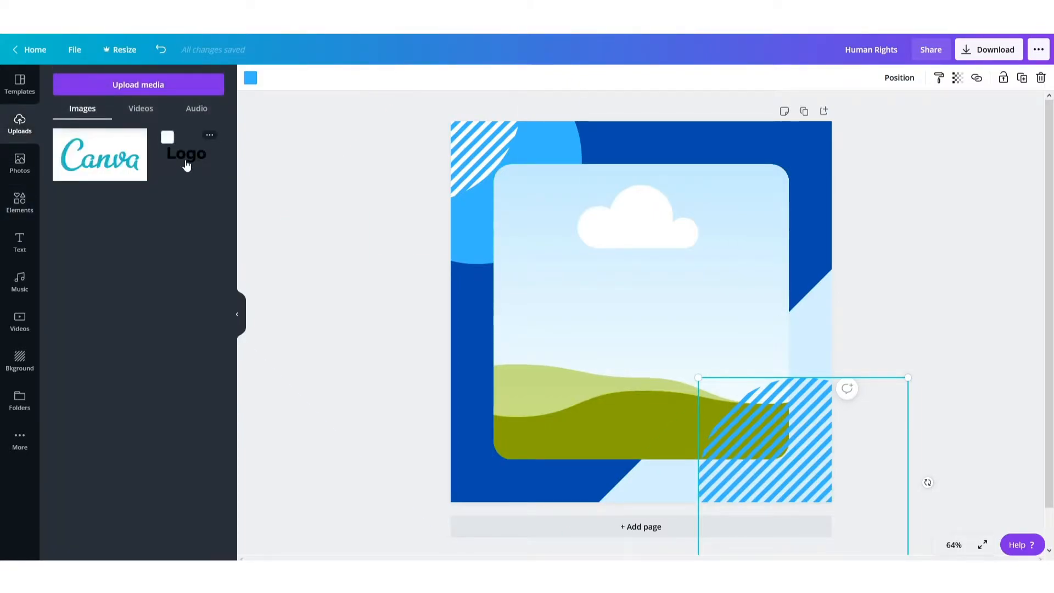
pyautogui.click(186, 162)
pyautogui.moveTo(639, 320); pyautogui.dragTo(743, 158)
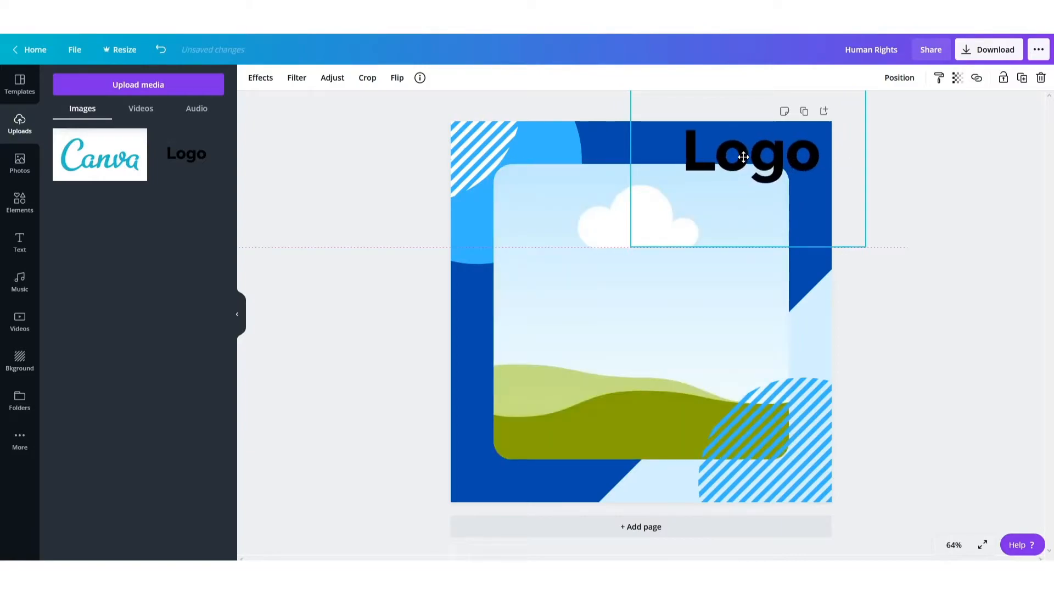
pyautogui.moveTo(631, 247); pyautogui.dragTo(723, 176)
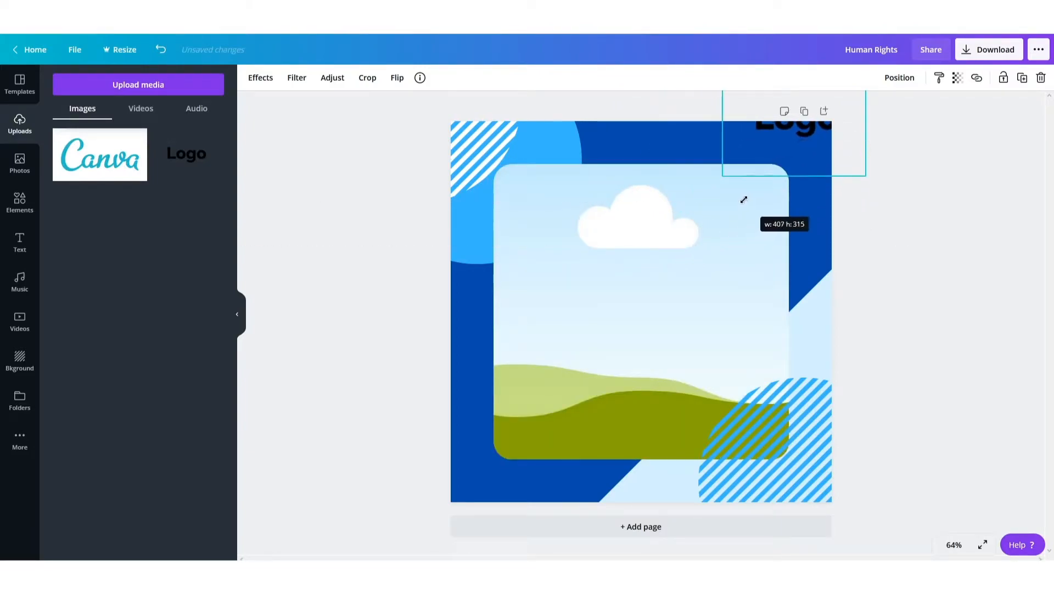
pyautogui.moveTo(807, 134); pyautogui.dragTo(795, 159)
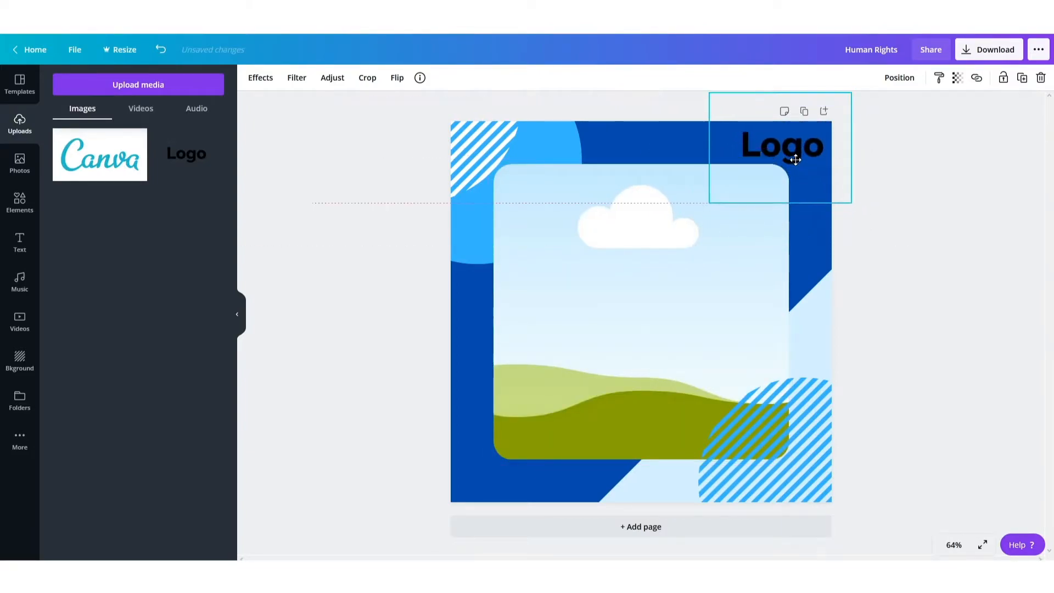
pyautogui.moveTo(713, 199); pyautogui.dragTo(755, 167)
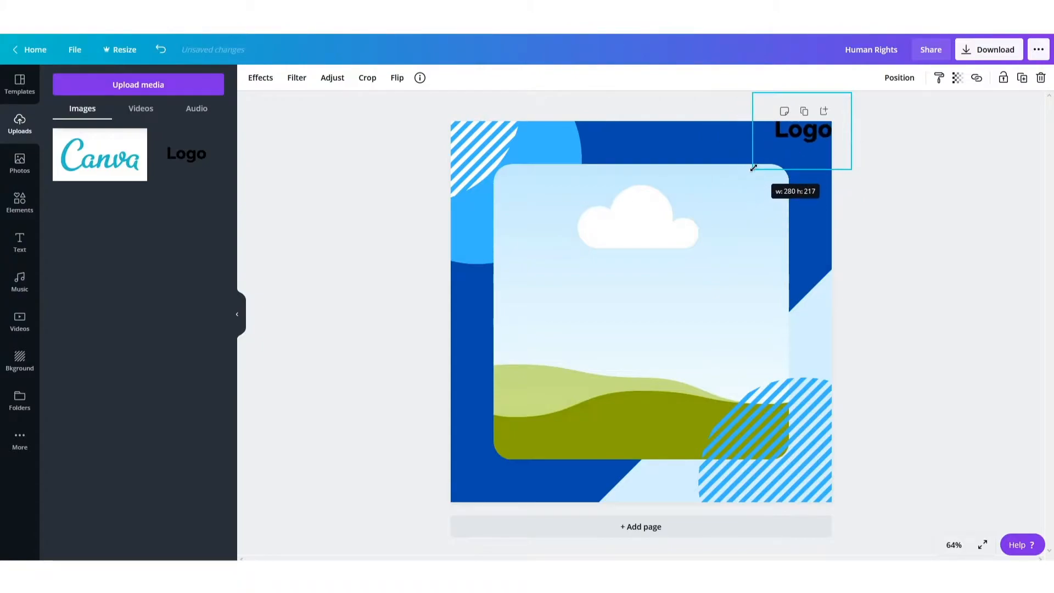
pyautogui.moveTo(811, 129); pyautogui.dragTo(798, 145)
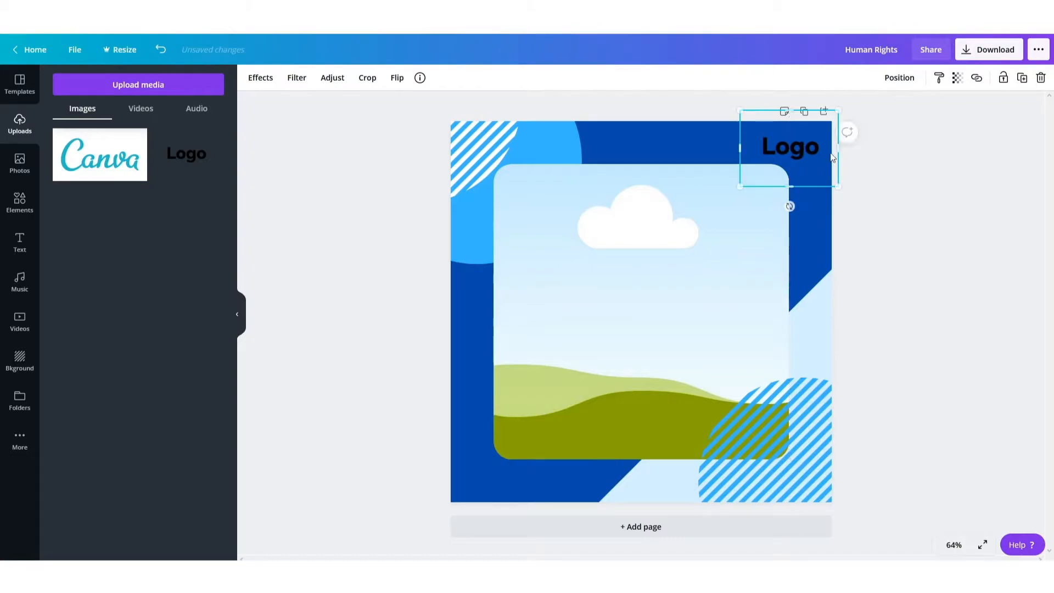
pyautogui.click(907, 166)
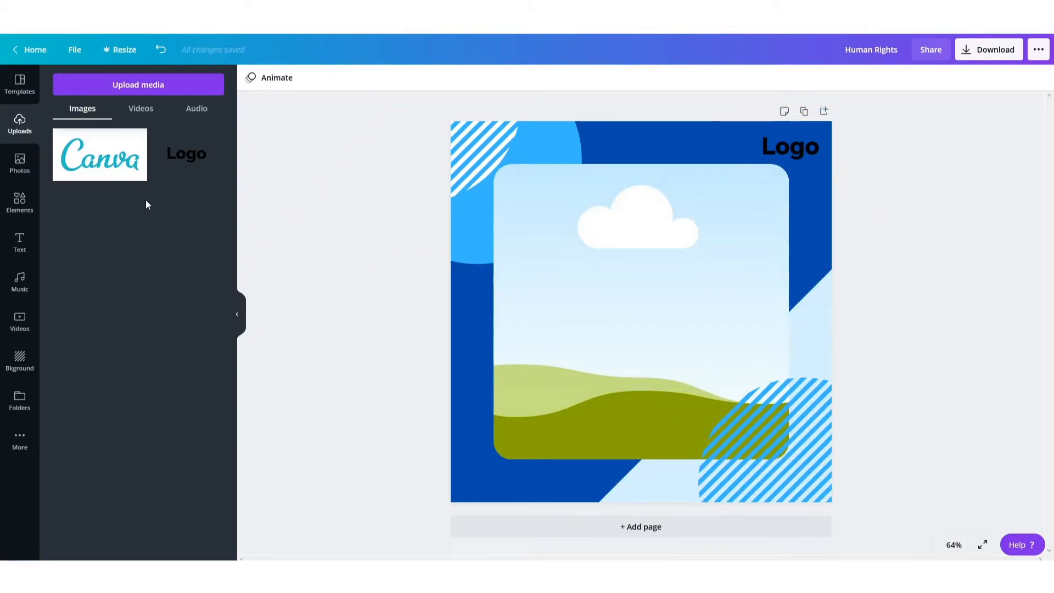
# Replace the Shapes search in the elements library with a search for "animated blobs"
pyautogui.click(21, 204)
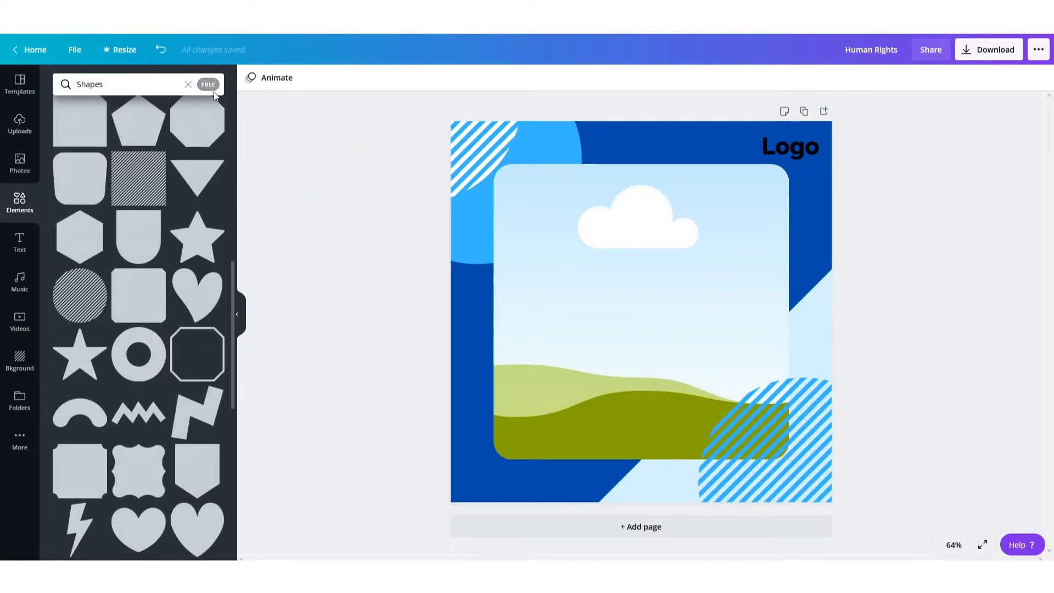
pyautogui.click(188, 85)
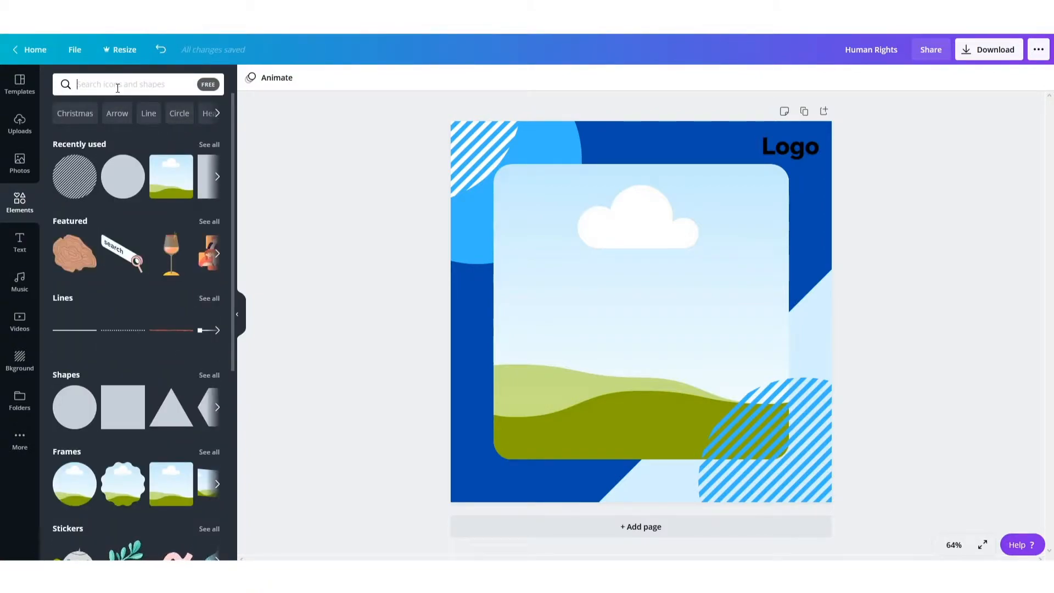
pyautogui.write('an')
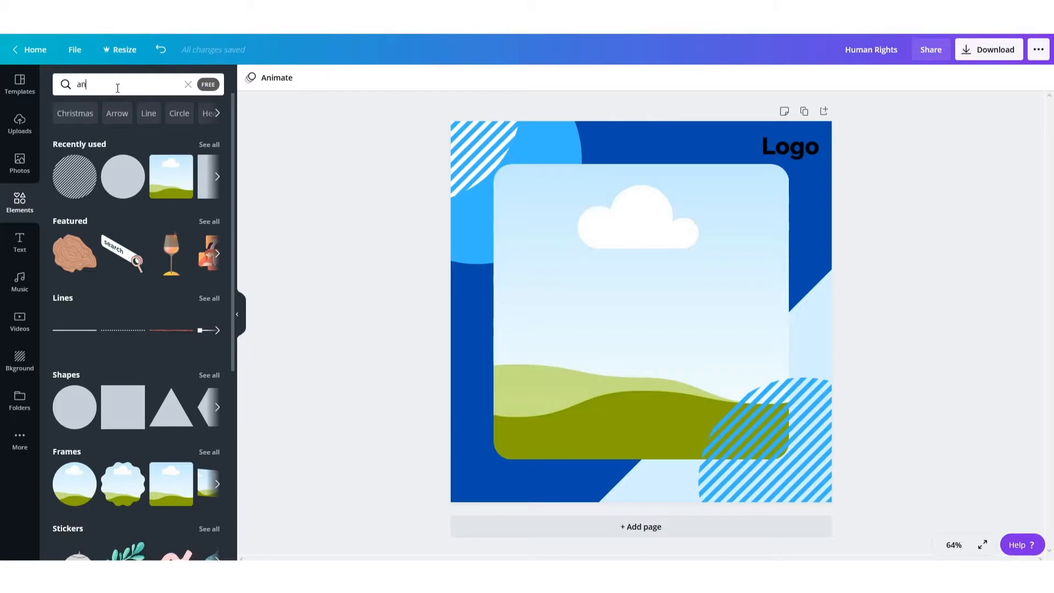
pyautogui.write('imated bl')
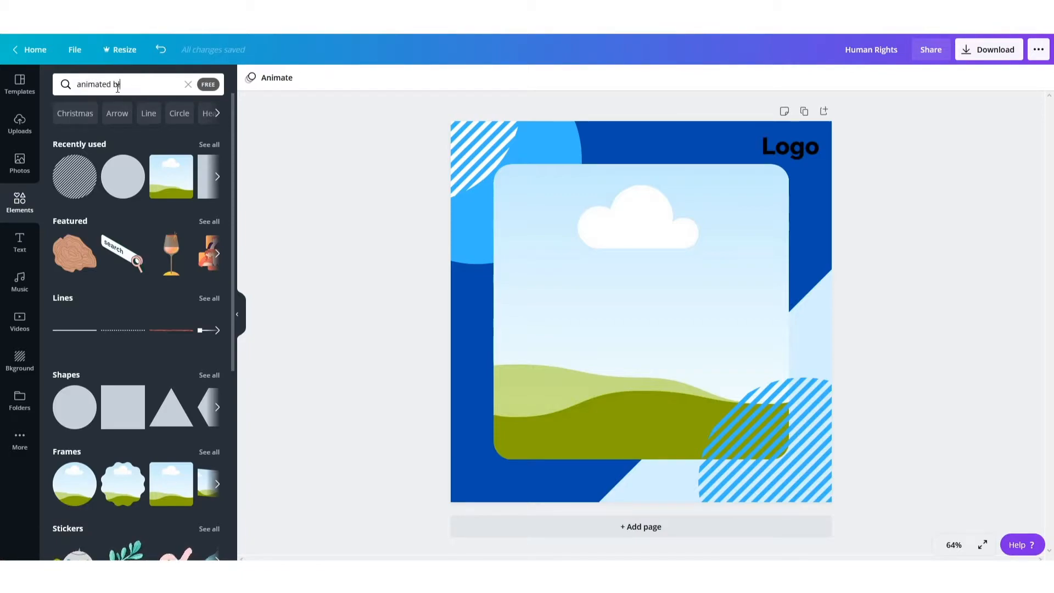
pyautogui.write('obs')
pyautogui.press('Return')
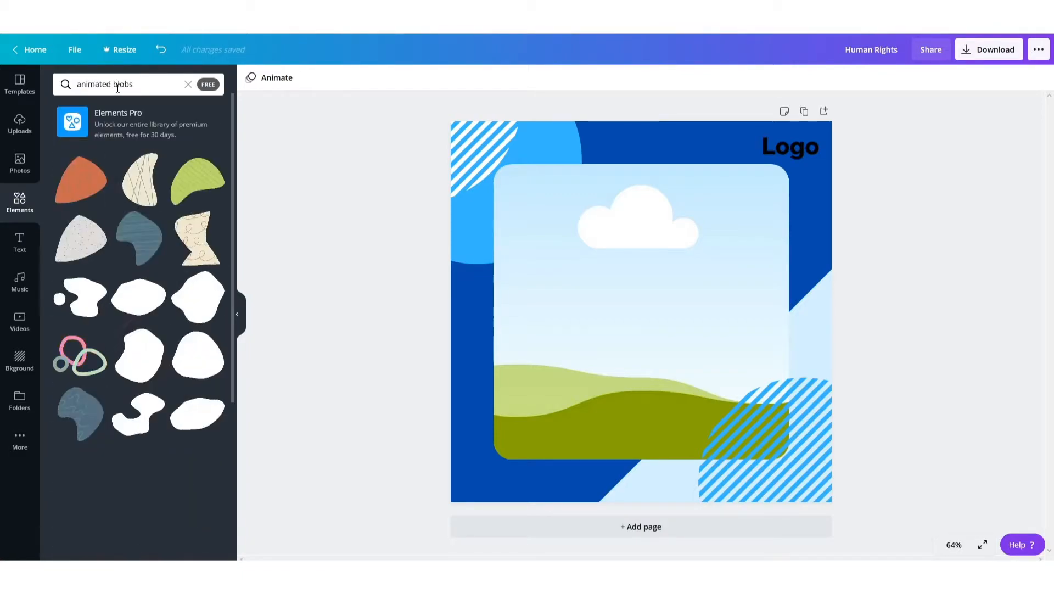
# Place a rounded white animated blob behind the logo in the page's upper-right corner and shrink it to fit closely around the logo
pyautogui.click(200, 358)
pyautogui.moveTo(621, 282); pyautogui.dragTo(950, 76)
pyautogui.click(950, 76)
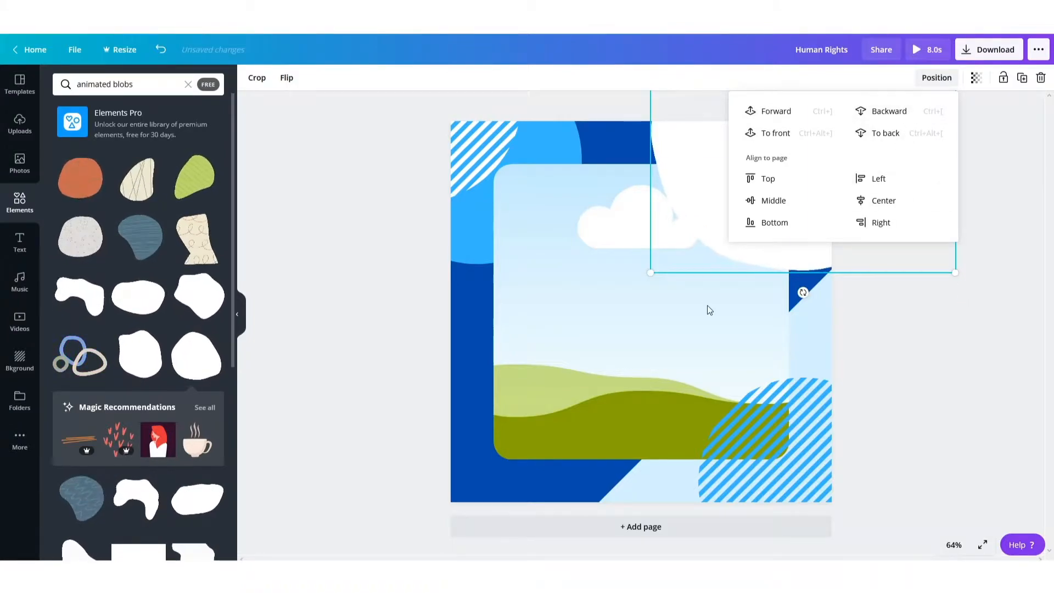
pyautogui.click(876, 318)
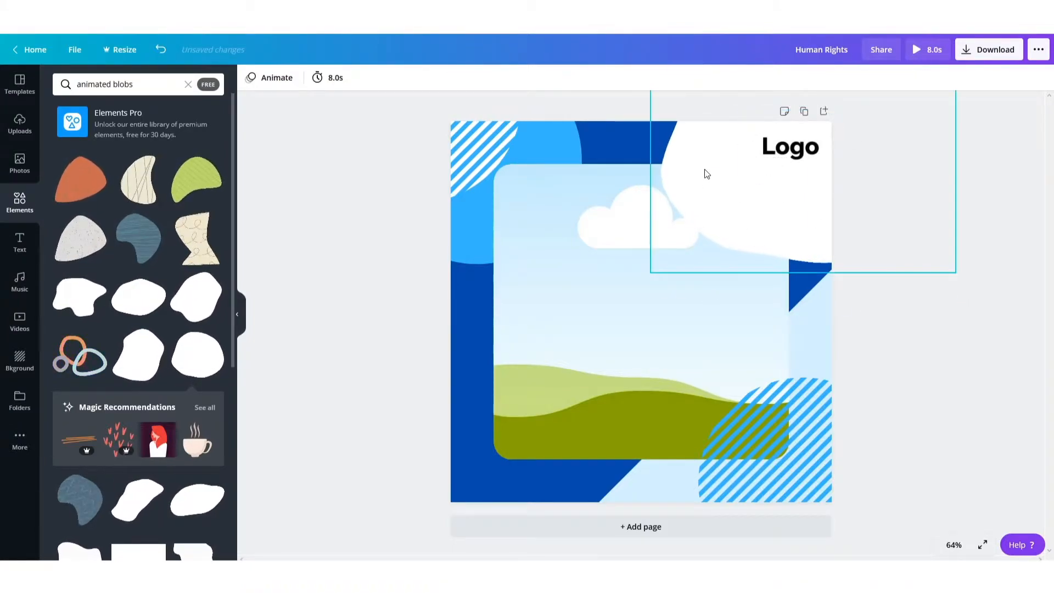
pyautogui.moveTo(654, 267); pyautogui.dragTo(721, 210)
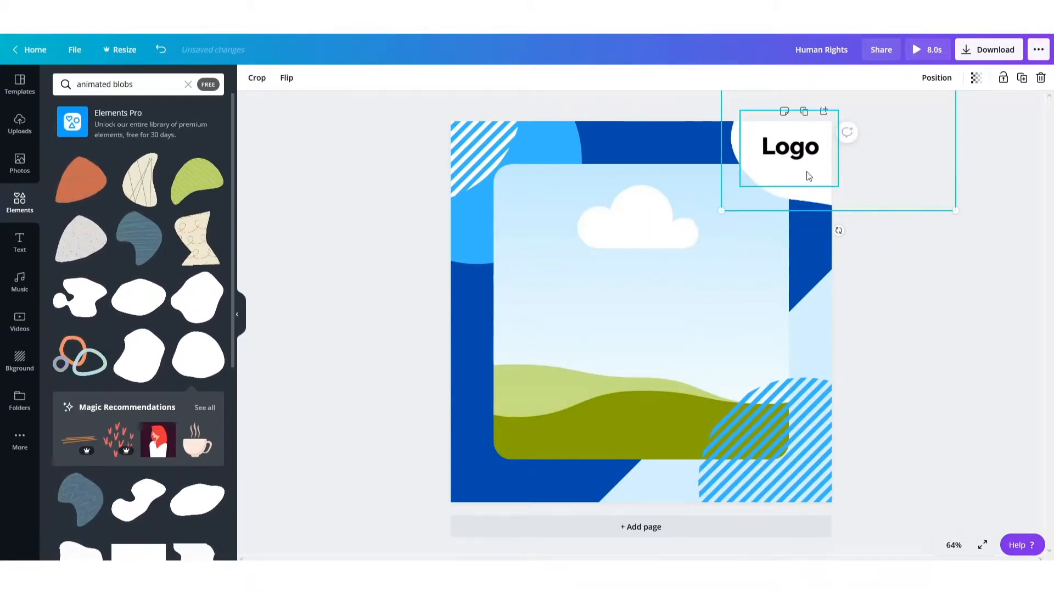
pyautogui.click(931, 287)
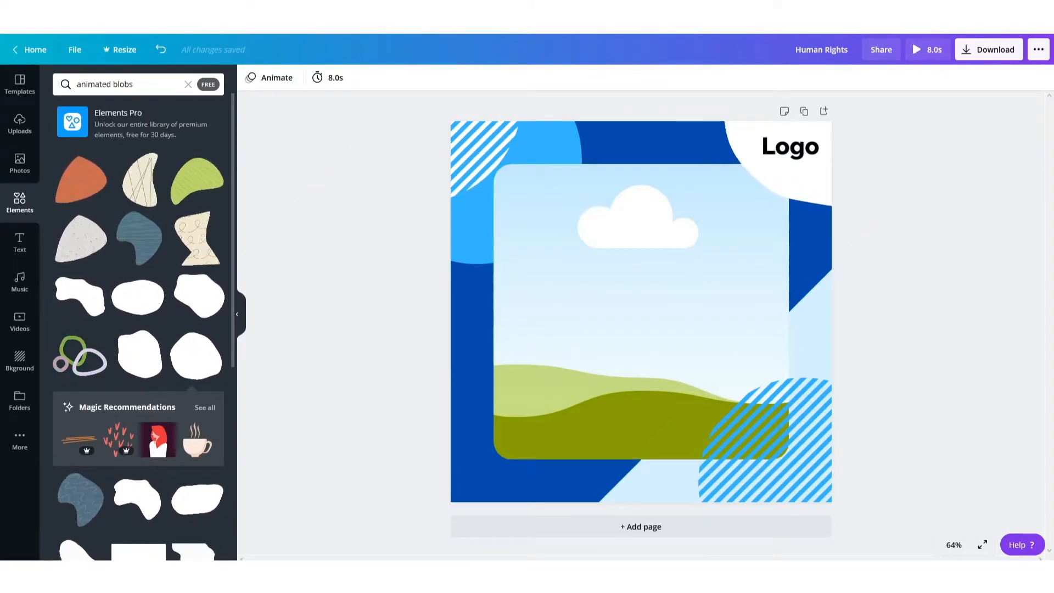
# Take the line "Your posts and words" from the notes in the text editor and add it to the Canva page as a heading
pyautogui.click(447, 521)
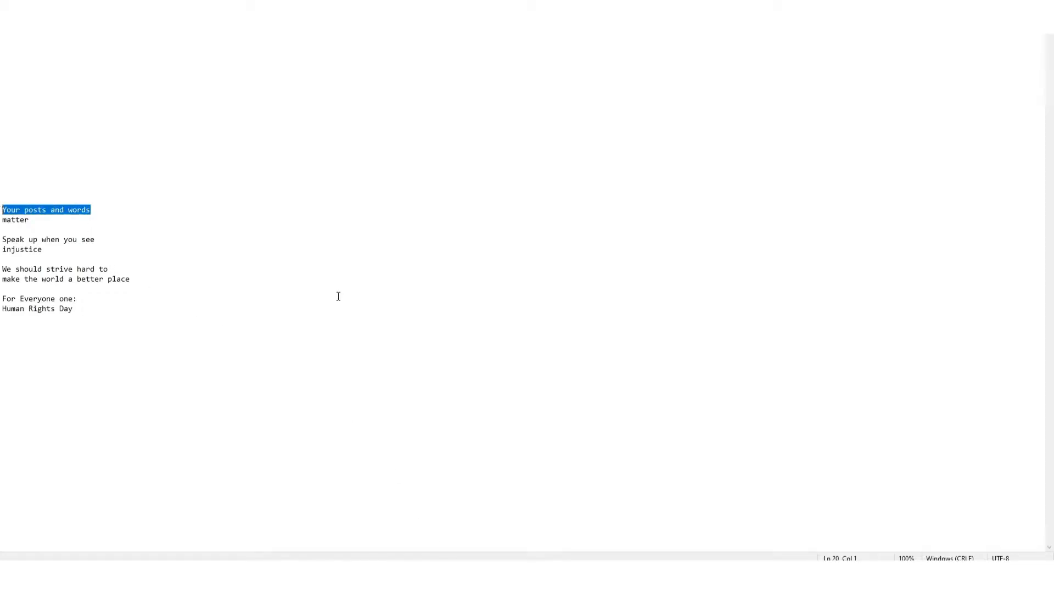
pyautogui.moveTo(472, 576)
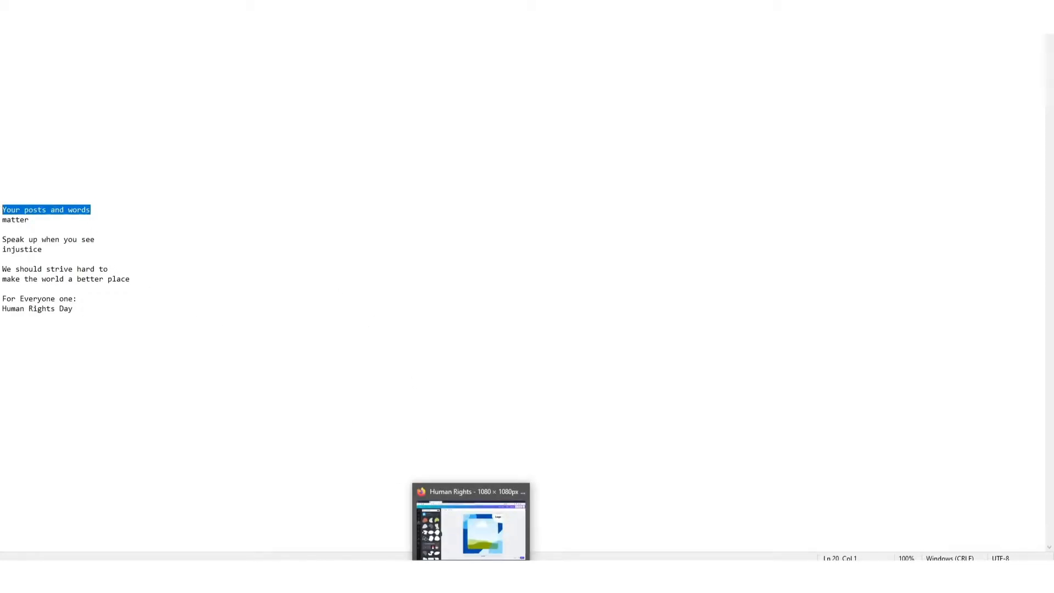
pyautogui.click(475, 529)
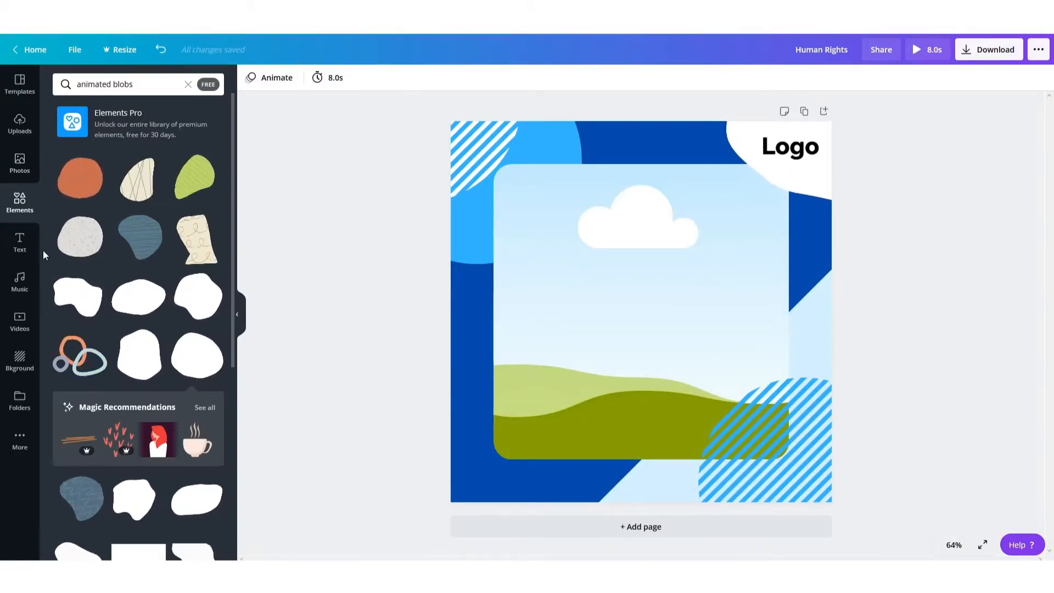
pyautogui.click(19, 242)
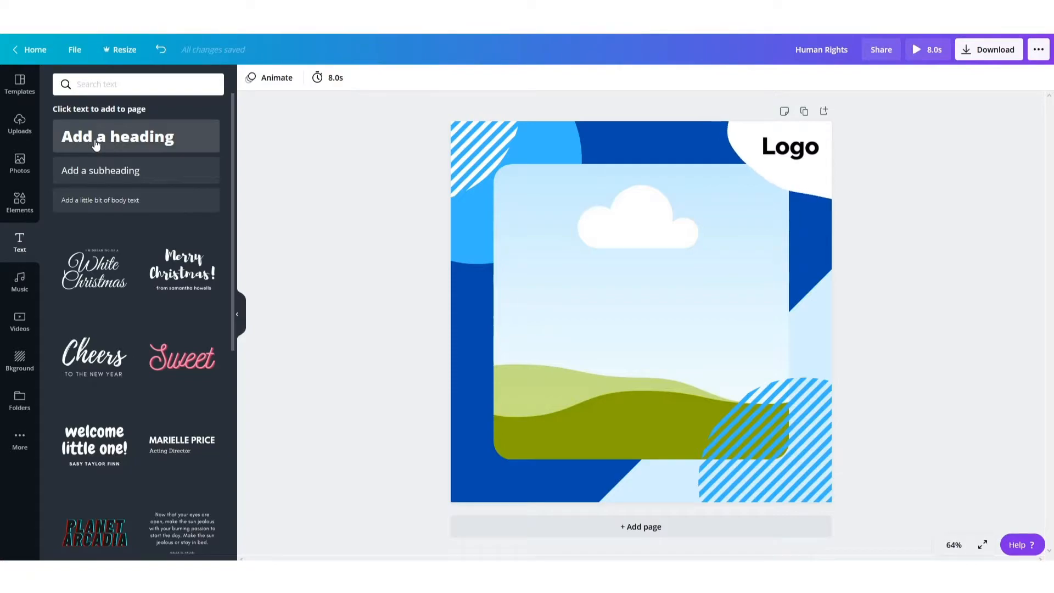
pyautogui.click(127, 141)
pyautogui.tripleClick(619, 320)
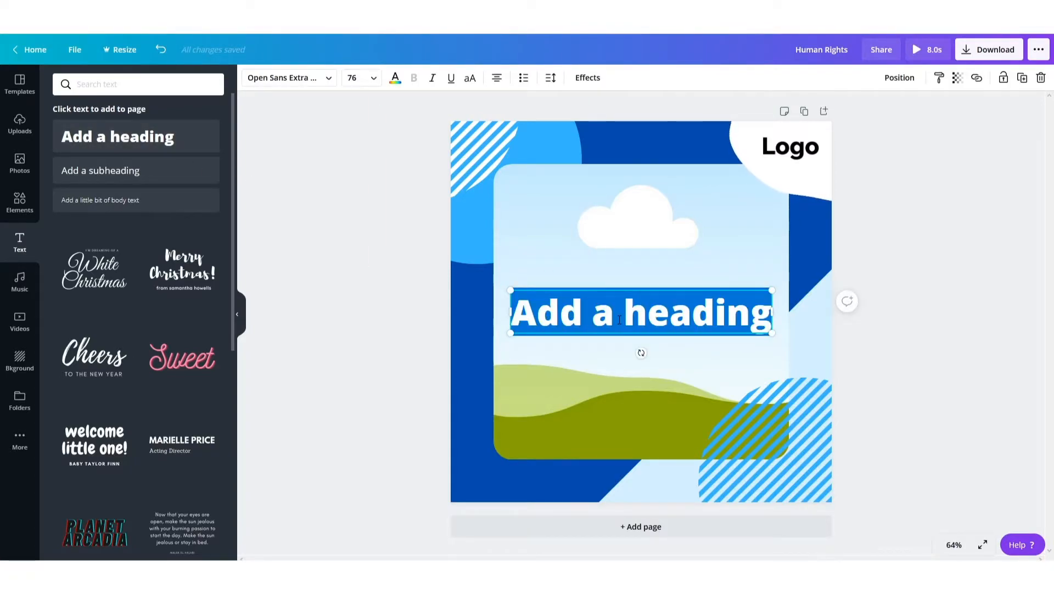
pyautogui.write('Your posts and words')
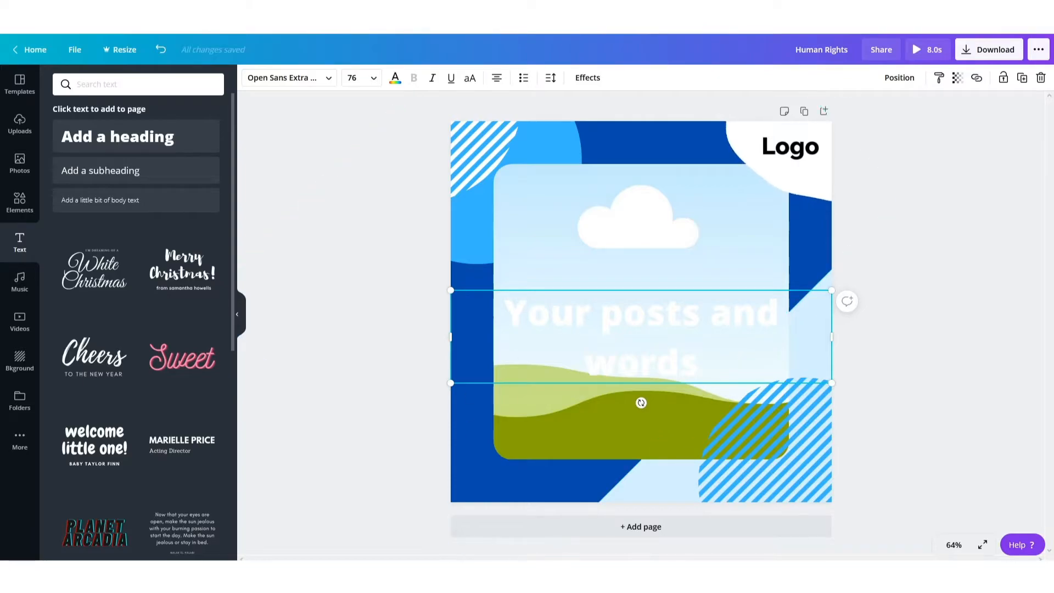
pyautogui.hotkey('alt', 'Tab')
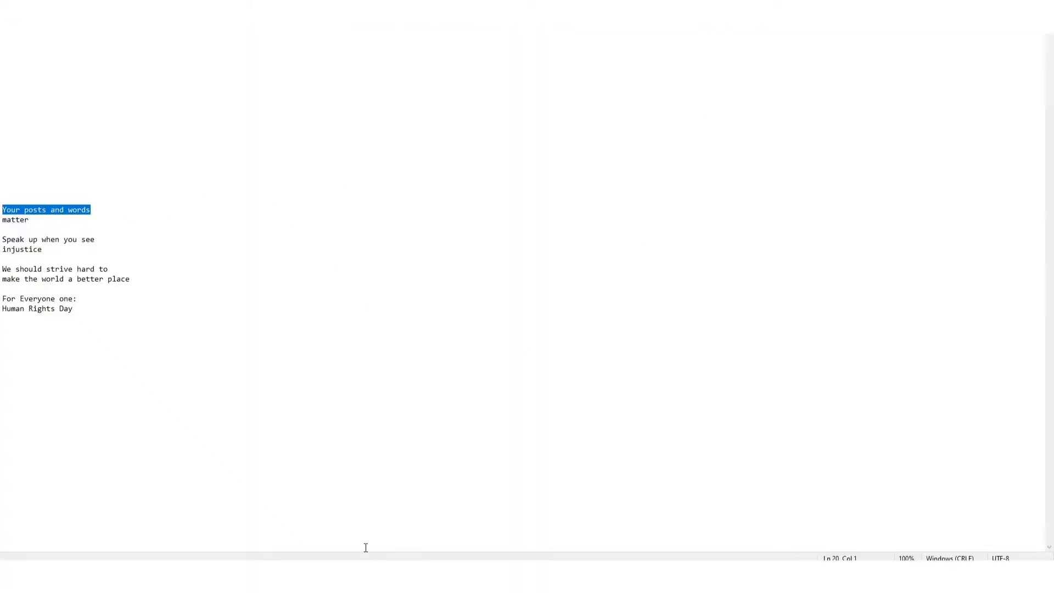
pyautogui.hotkey('alt', 'Tab')
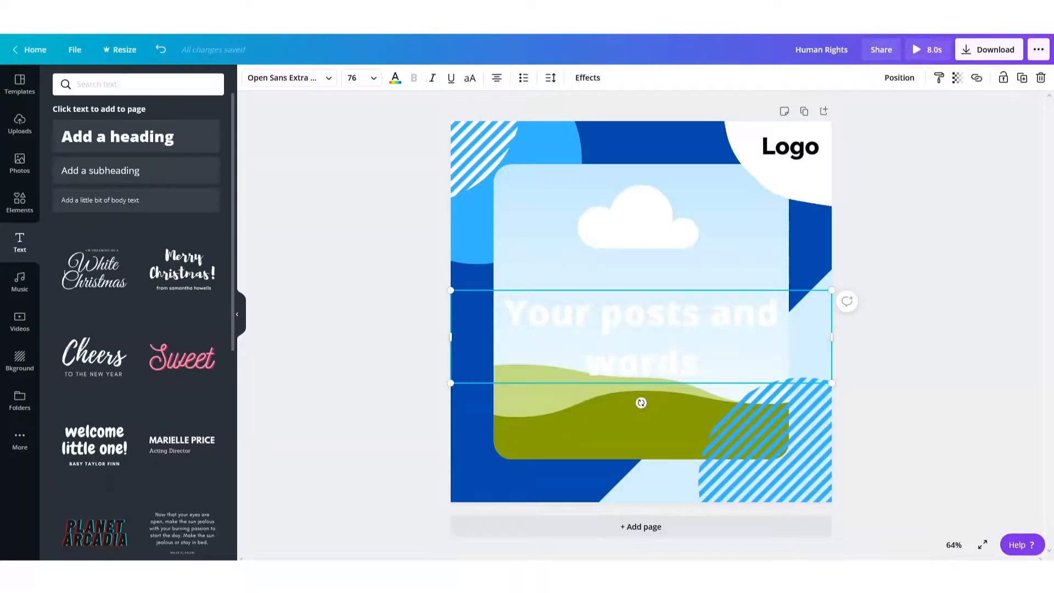
# Change the font of the "Your posts and words" heading to Belleza
pyautogui.doubleClick(613, 325)
pyautogui.hotkey('ctrl', 'a')
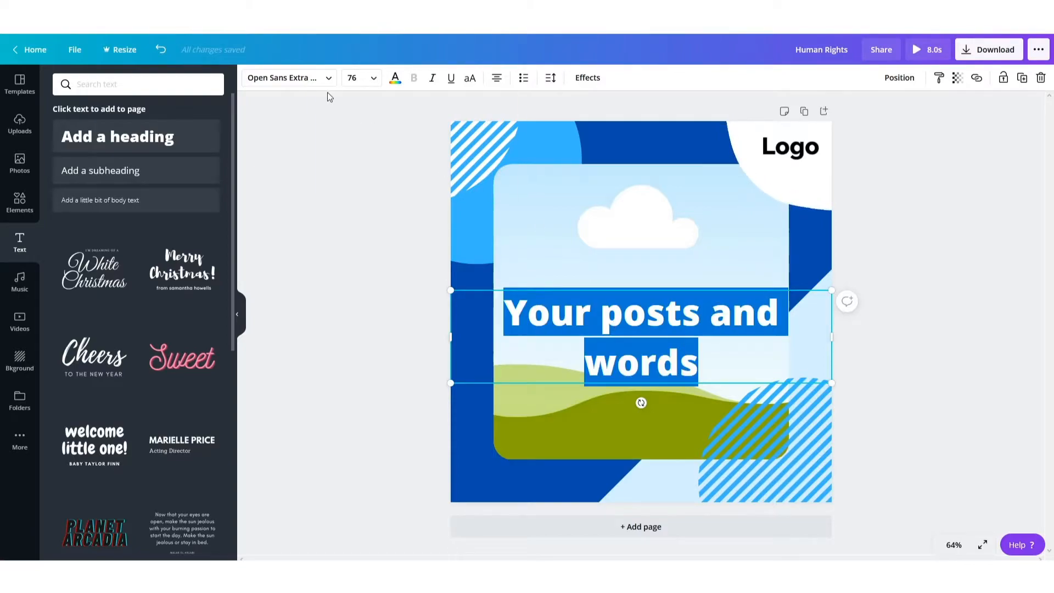
pyautogui.click(301, 79)
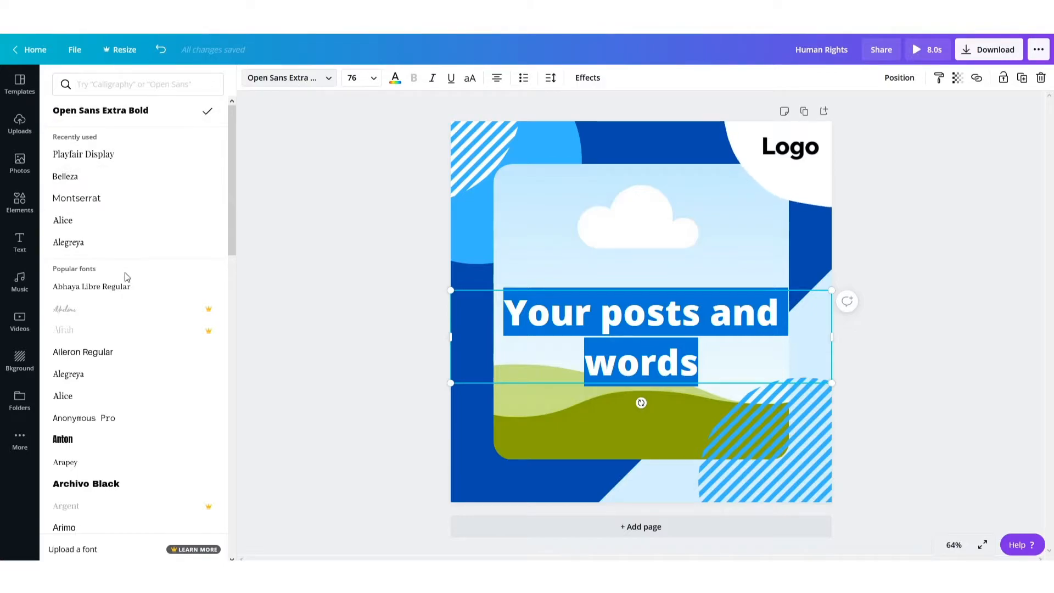
pyautogui.scroll(-3, 126, 279)
pyautogui.scroll(-2, 126, 278)
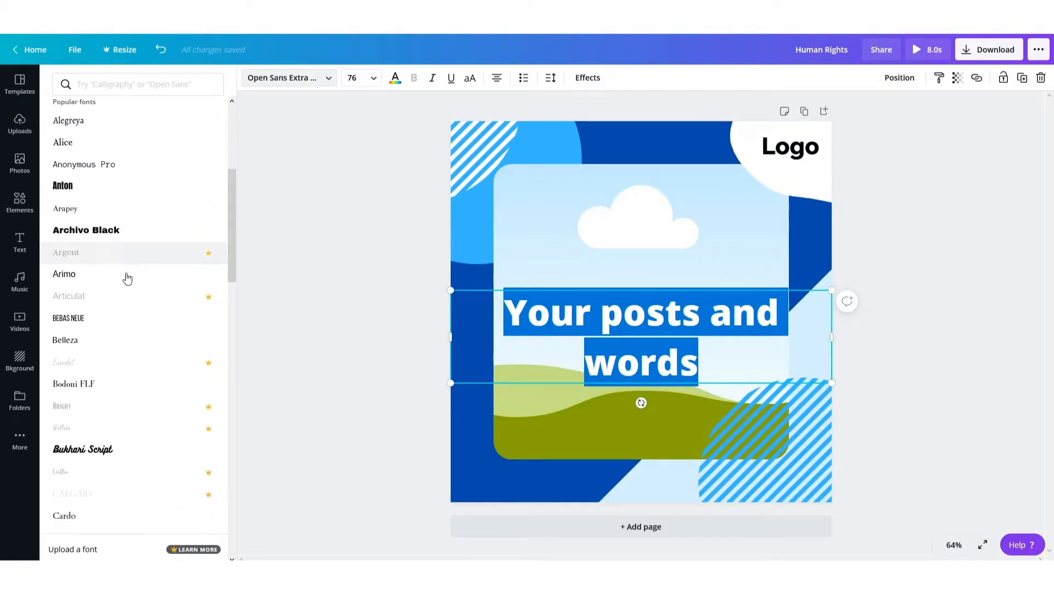
pyautogui.click(89, 305)
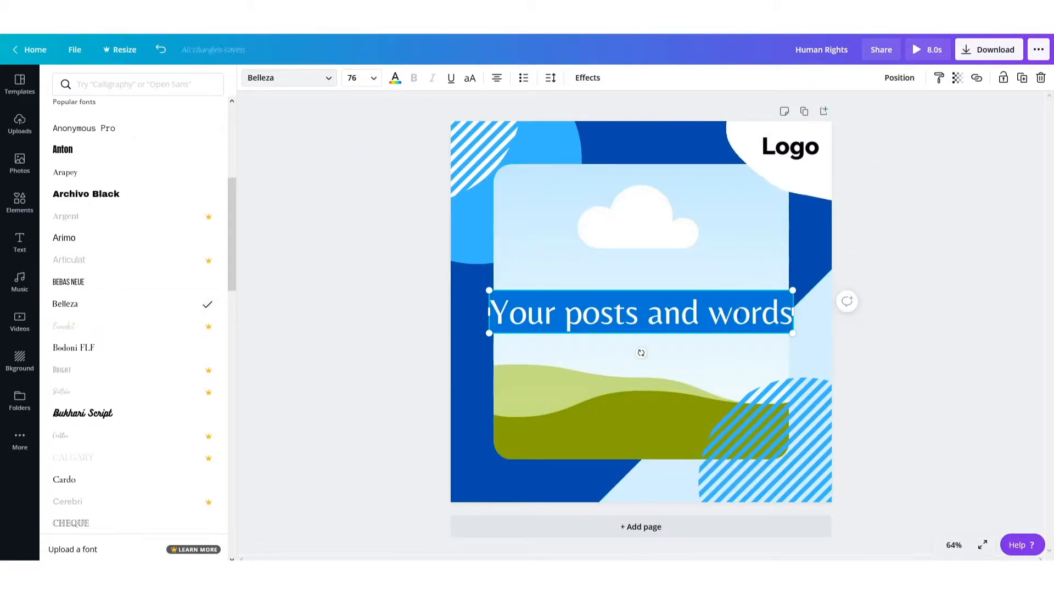
pyautogui.click(939, 321)
pyautogui.click(943, 277)
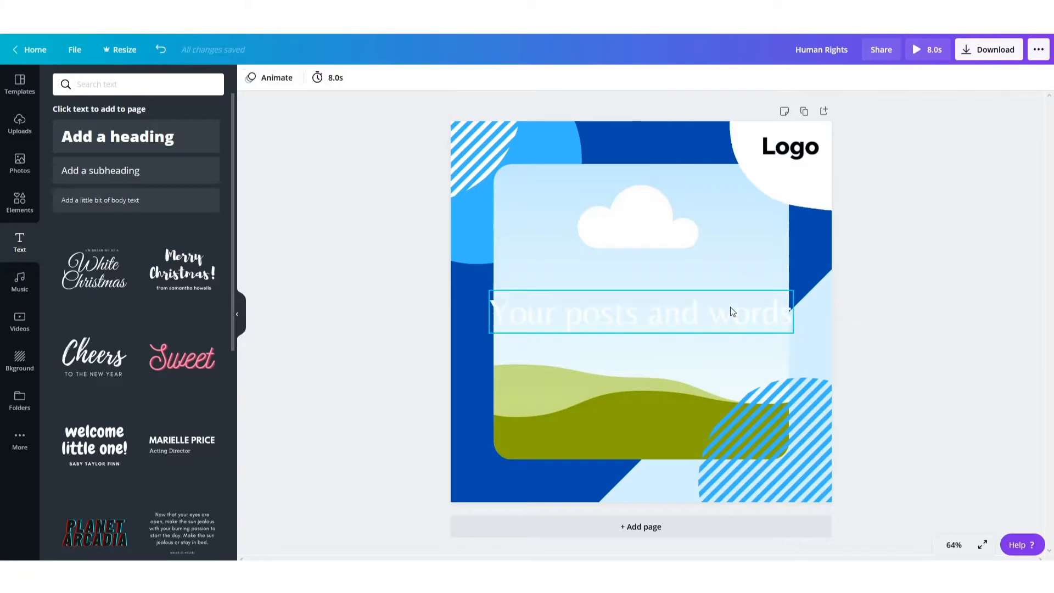
# Set the heading's font size to 60 and move it down and left over the hills in the picture frame
pyautogui.click(691, 326)
pyautogui.click(684, 323)
pyautogui.click(358, 78)
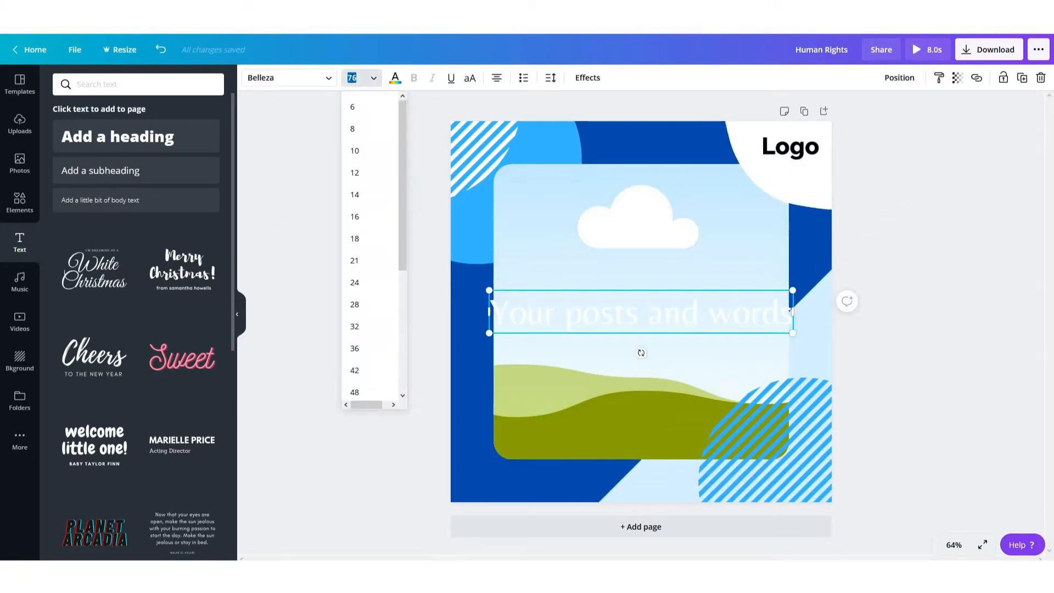
pyautogui.write('60')
pyautogui.press('Return')
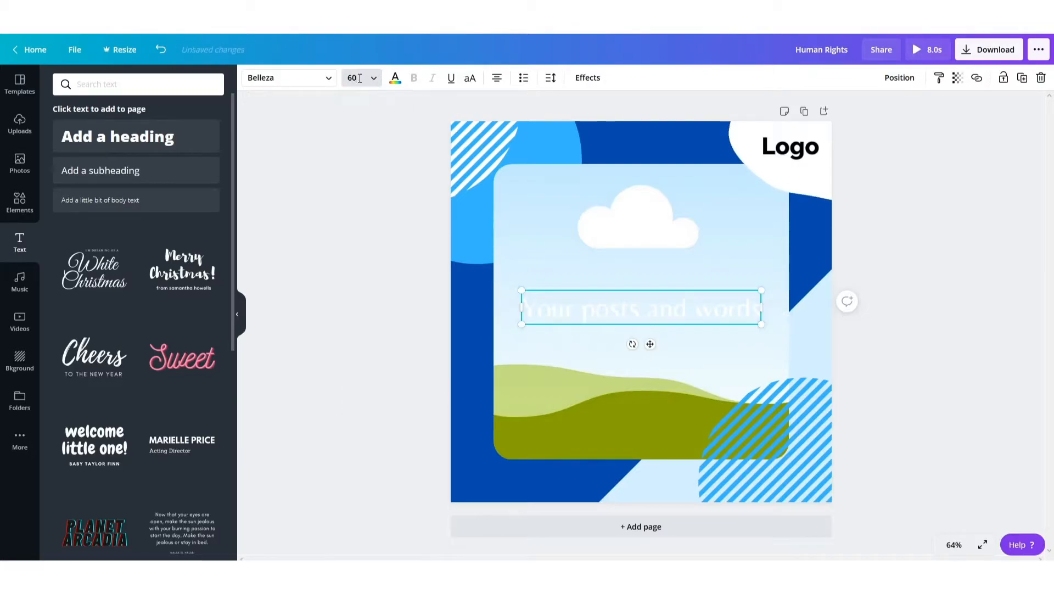
pyautogui.click(914, 242)
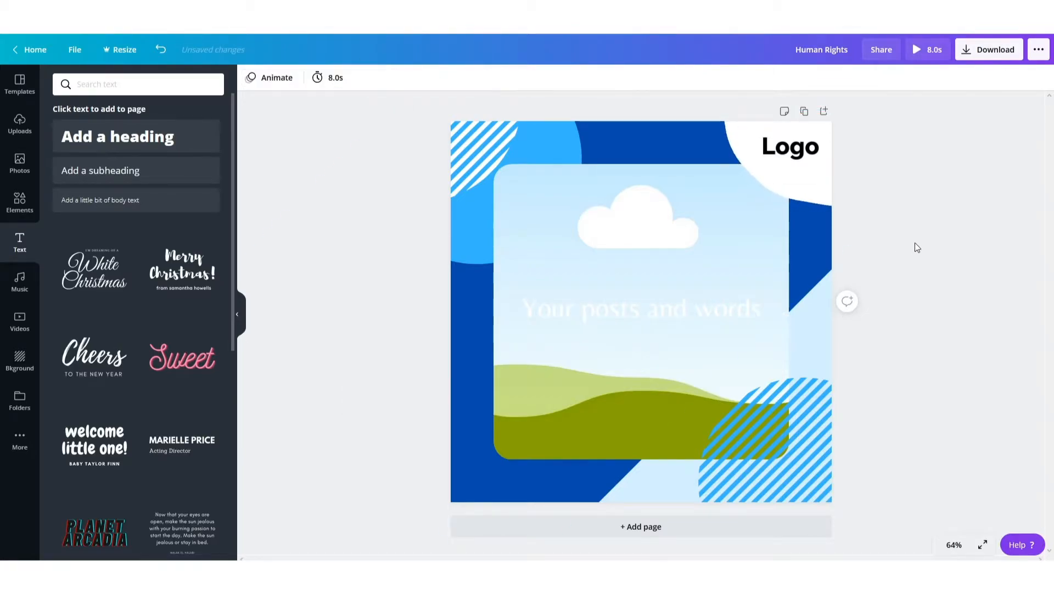
pyautogui.moveTo(653, 311); pyautogui.dragTo(594, 407)
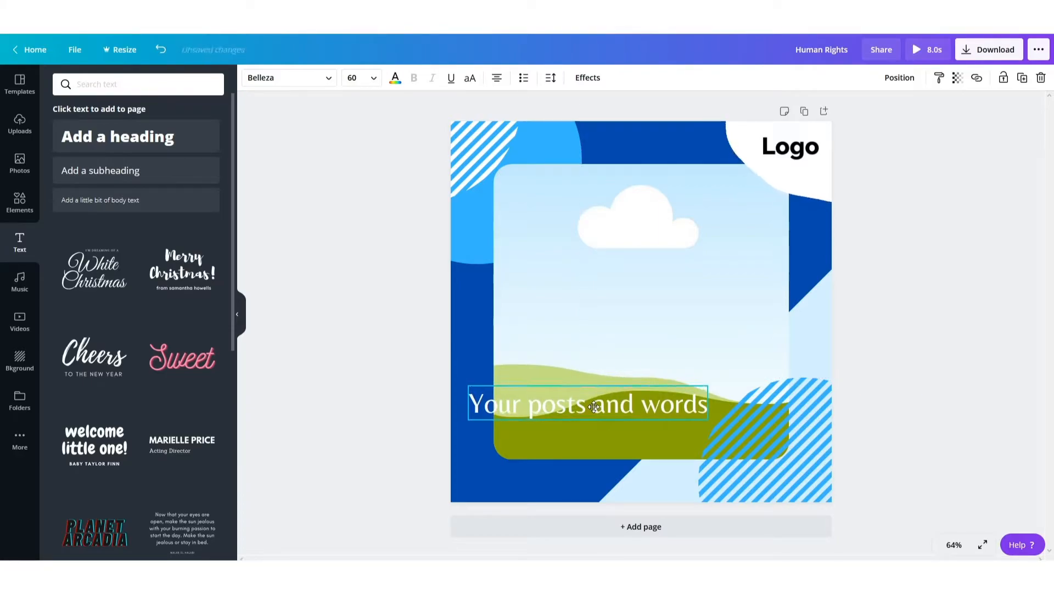
# Add a square shape to the page and resize it into a bar spanning the "Your posts and words" heading
pyautogui.click(915, 330)
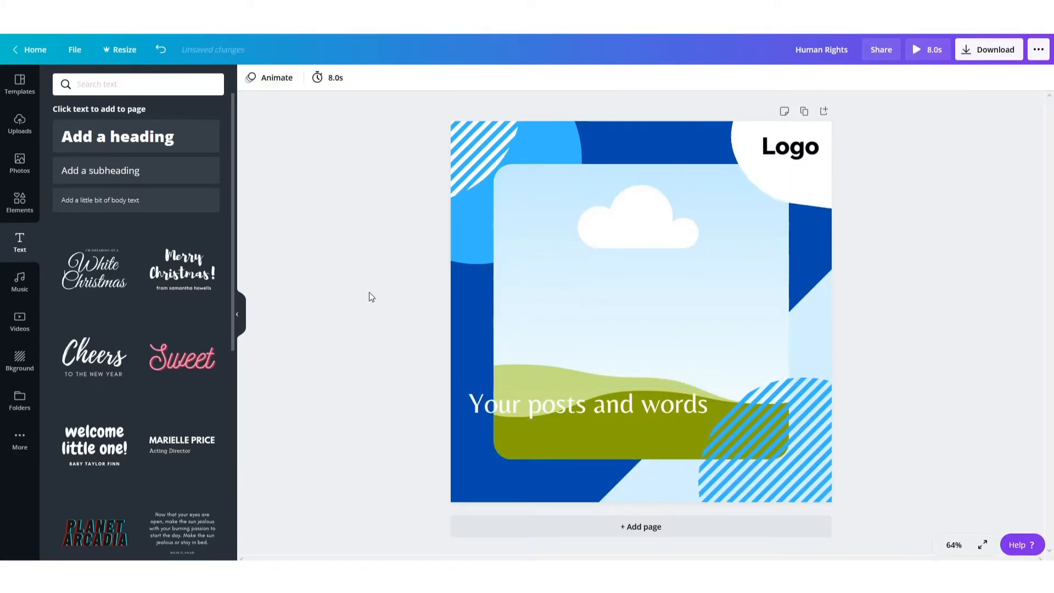
pyautogui.click(20, 202)
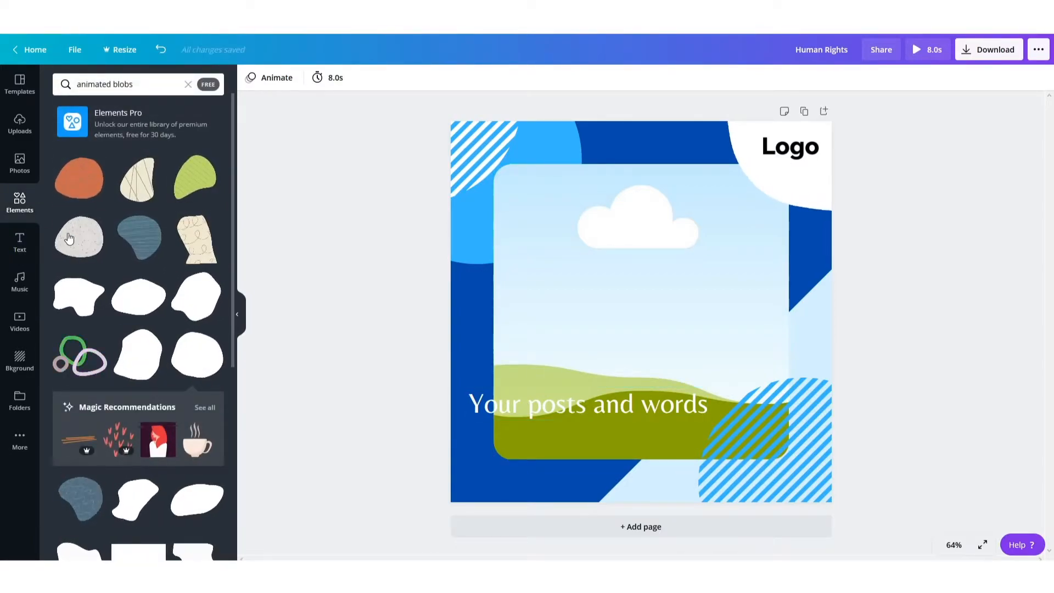
pyautogui.click(188, 84)
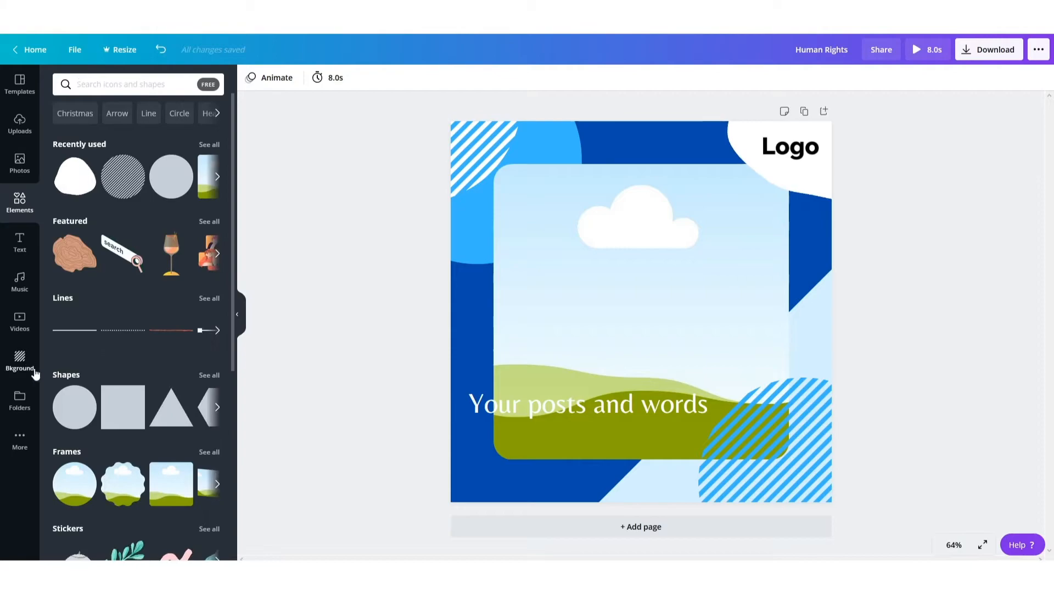
pyautogui.click(117, 407)
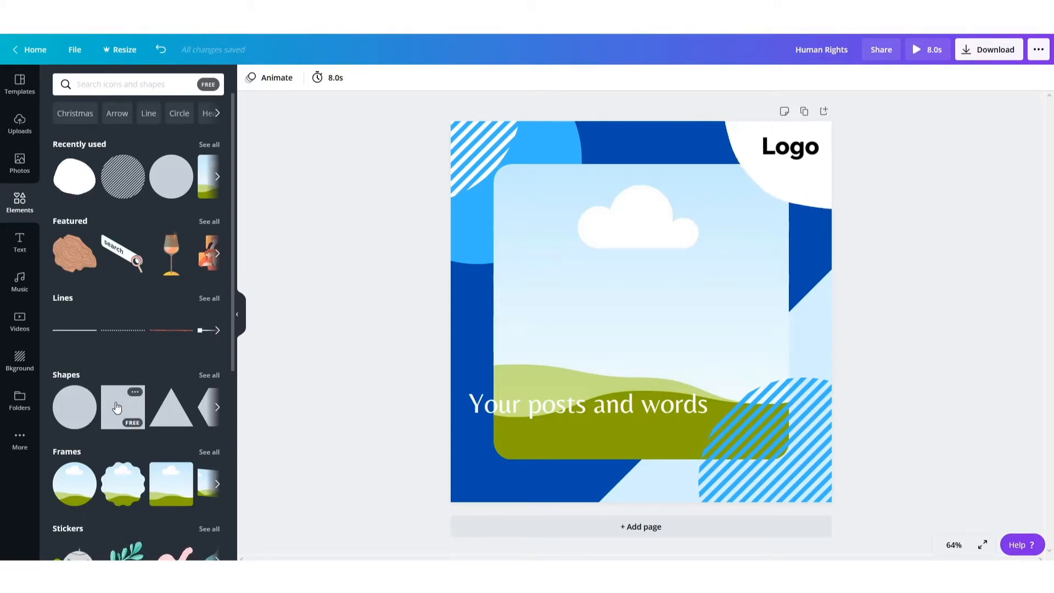
pyautogui.moveTo(652, 209); pyautogui.dragTo(656, 384)
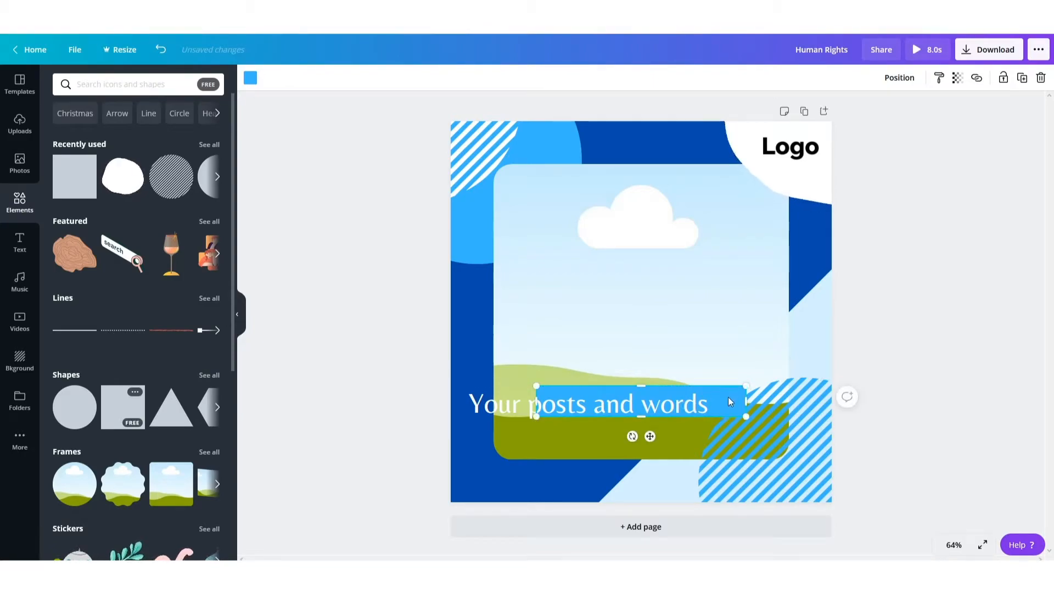
pyautogui.moveTo(535, 400); pyautogui.dragTo(463, 400)
pyautogui.moveTo(746, 402); pyautogui.dragTo(718, 403)
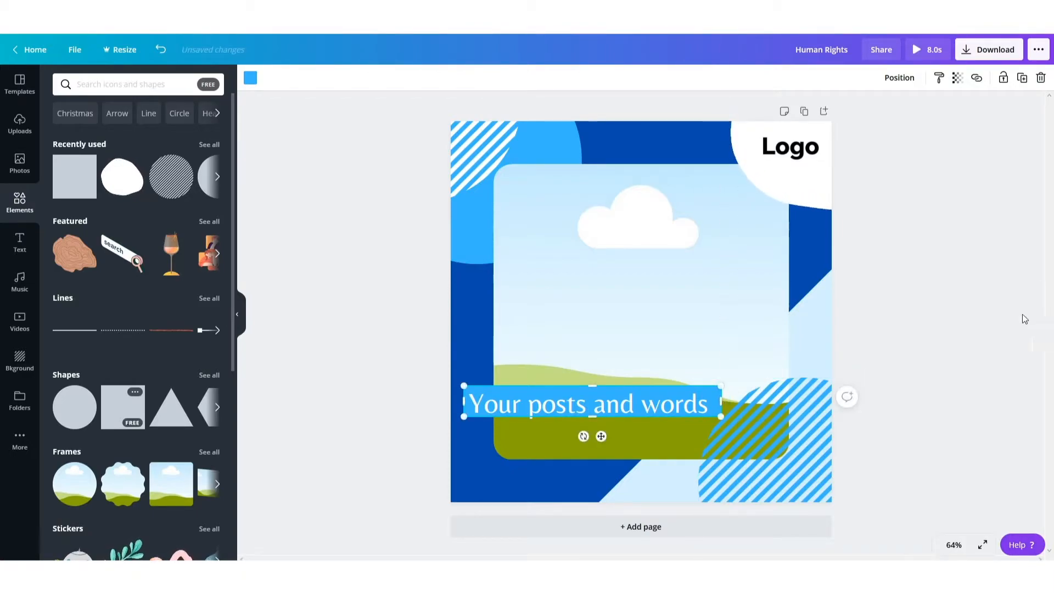
# Recolor the bar around the heading to the custom dark navy #00214D
pyautogui.click(250, 80)
pyautogui.click(207, 346)
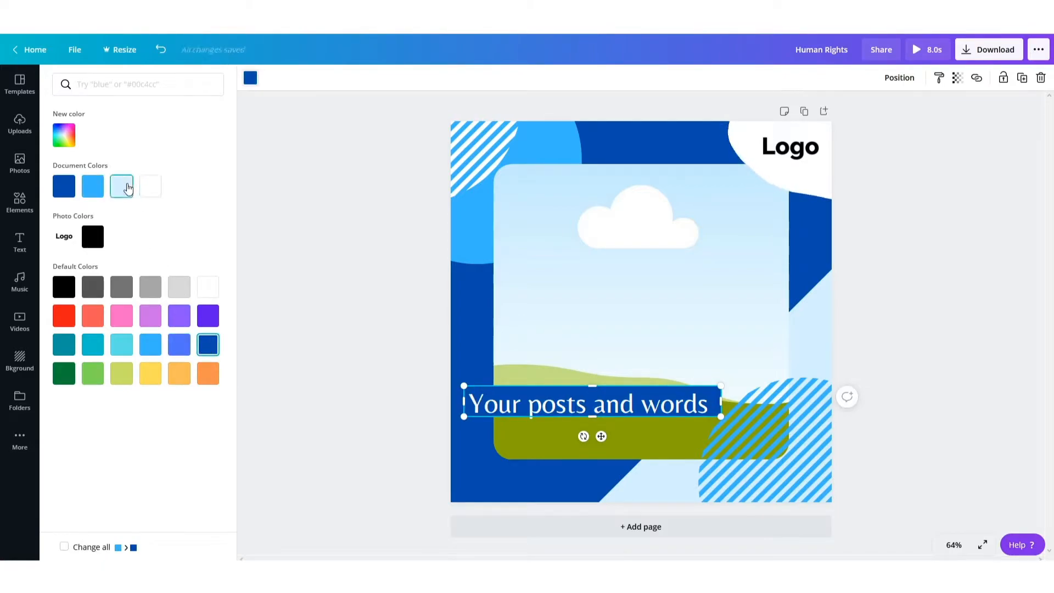
pyautogui.click(64, 135)
pyautogui.moveTo(202, 200); pyautogui.dragTo(225, 208)
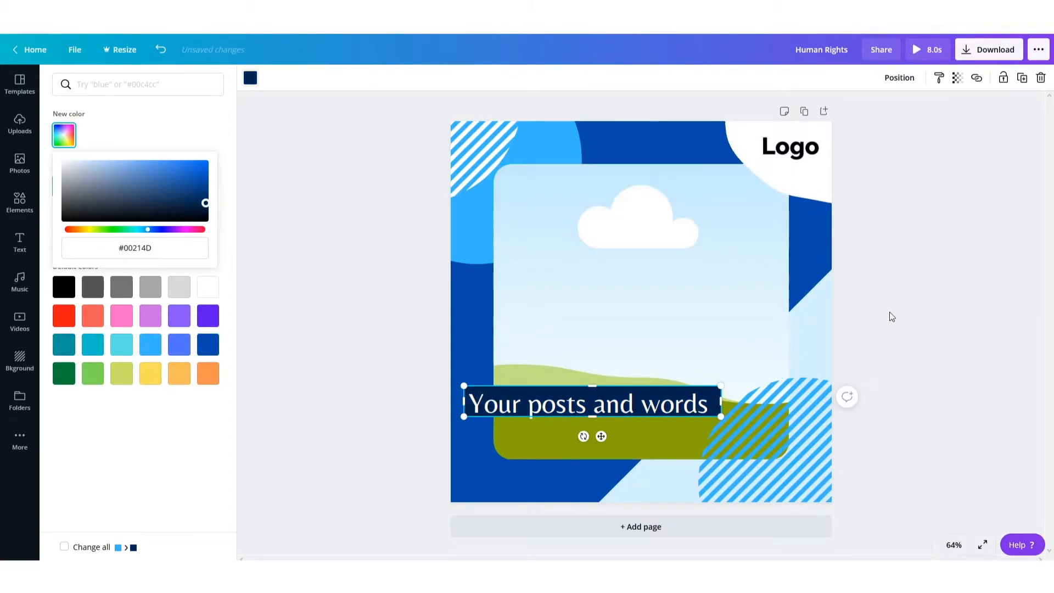
pyautogui.click(941, 302)
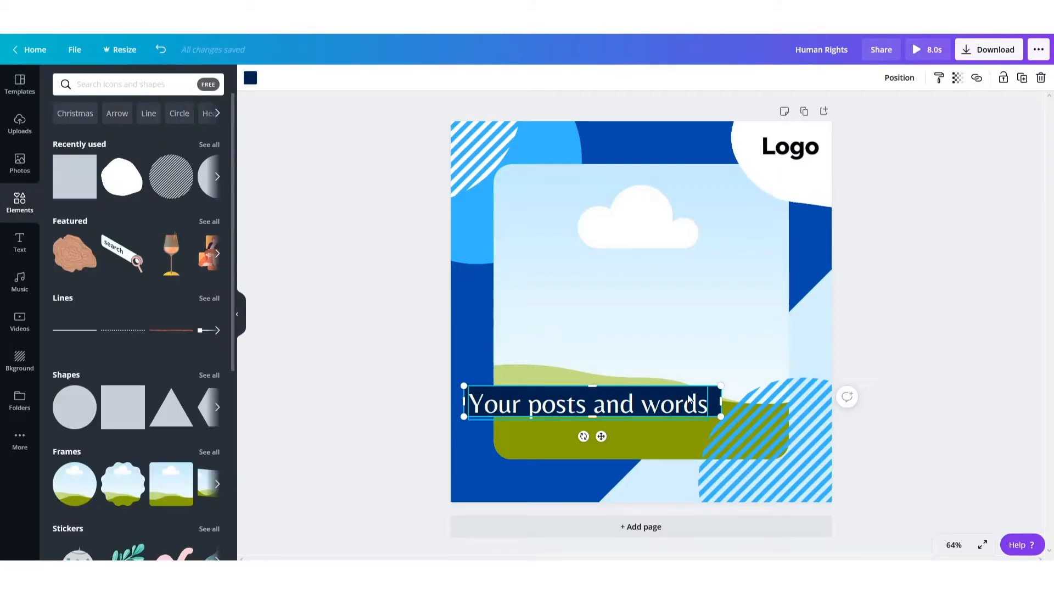
# Narrow the navy bar slightly and shift it down so it fits evenly around the heading text
pyautogui.click(889, 355)
pyautogui.moveTo(707, 395); pyautogui.dragTo(714, 404)
pyautogui.click(973, 331)
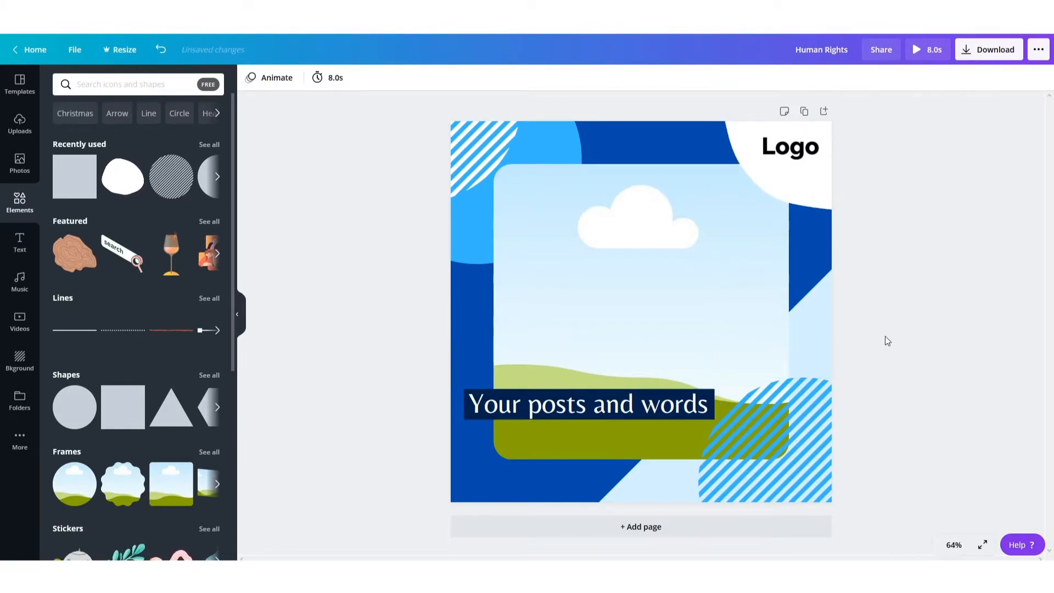
pyautogui.click(653, 410)
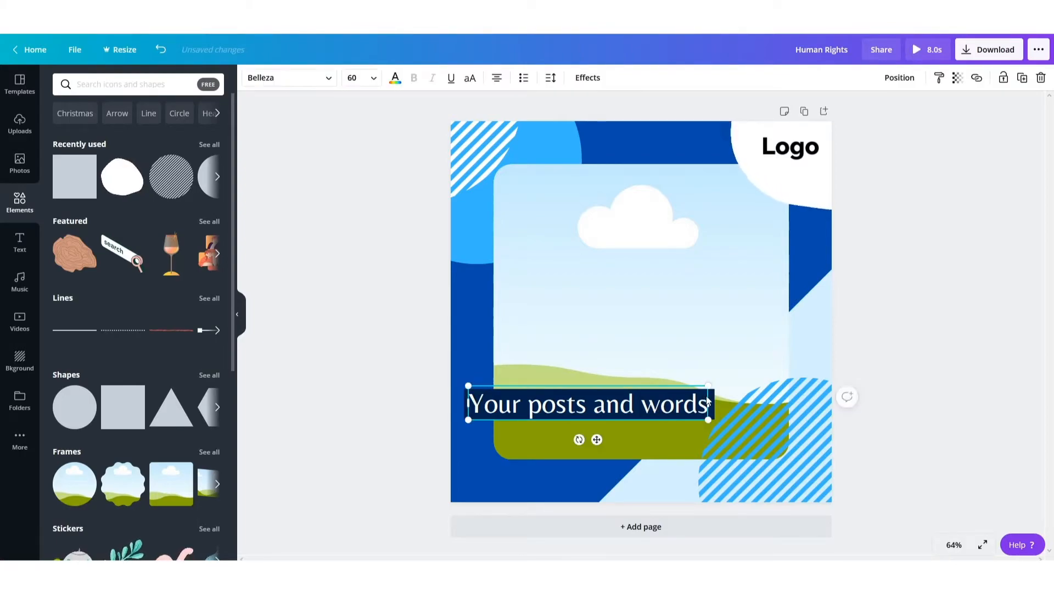
pyautogui.click(915, 355)
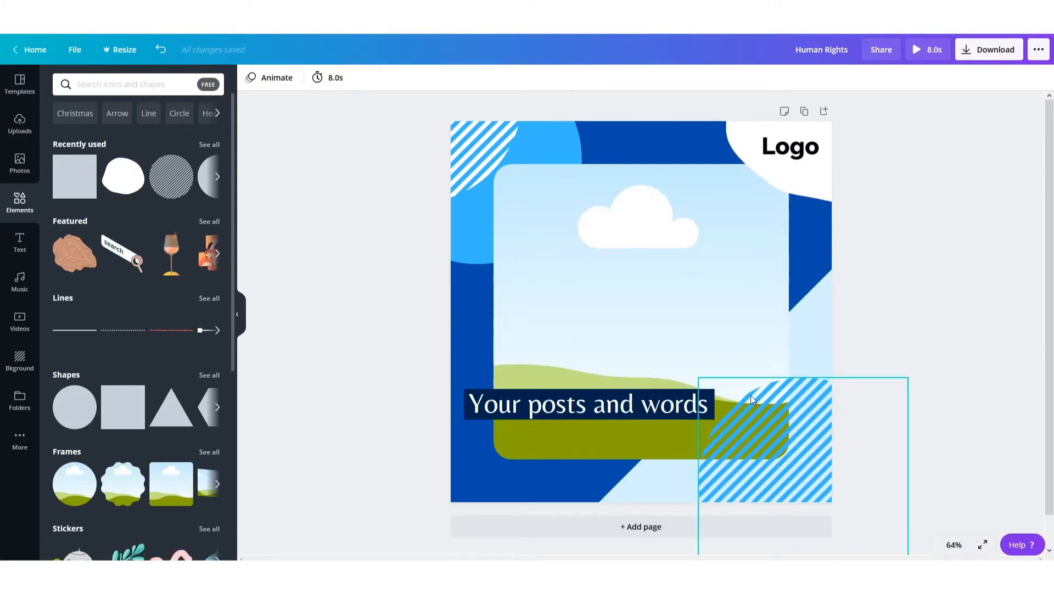
# Duplicate the heading together with its navy bar and place the copy directly below the original
pyautogui.click(468, 407)
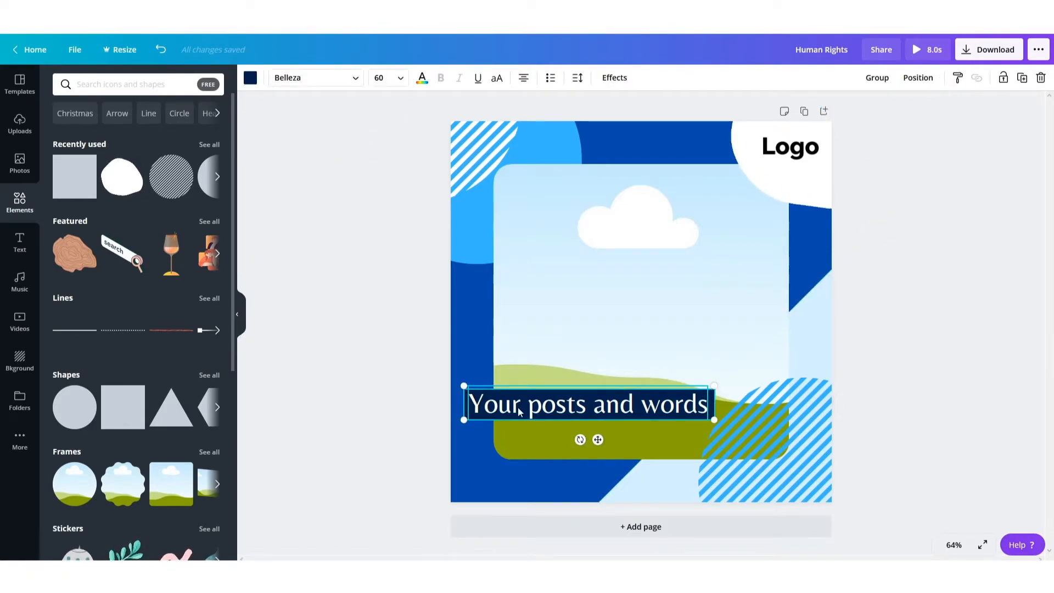
pyautogui.hotkey('ctrl', 'd')
pyautogui.moveTo(522, 416); pyautogui.dragTo(512, 437)
pyautogui.moveTo(905, 376); pyautogui.dragTo(493, 555)
# Copy the word "matter" from the notes in the text editor and replace the duplicated heading's text in Canva with it
pyautogui.hotkey('alt', 'Tab')
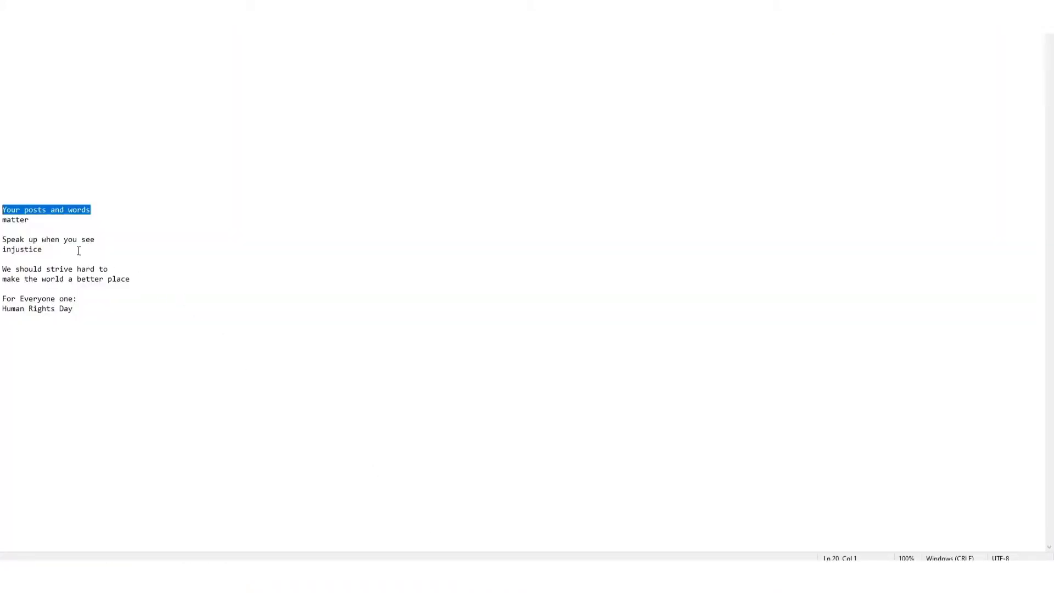
pyautogui.moveTo(34, 223); pyautogui.dragTo(2, 223)
pyautogui.hotkey('ctrl', 'c')
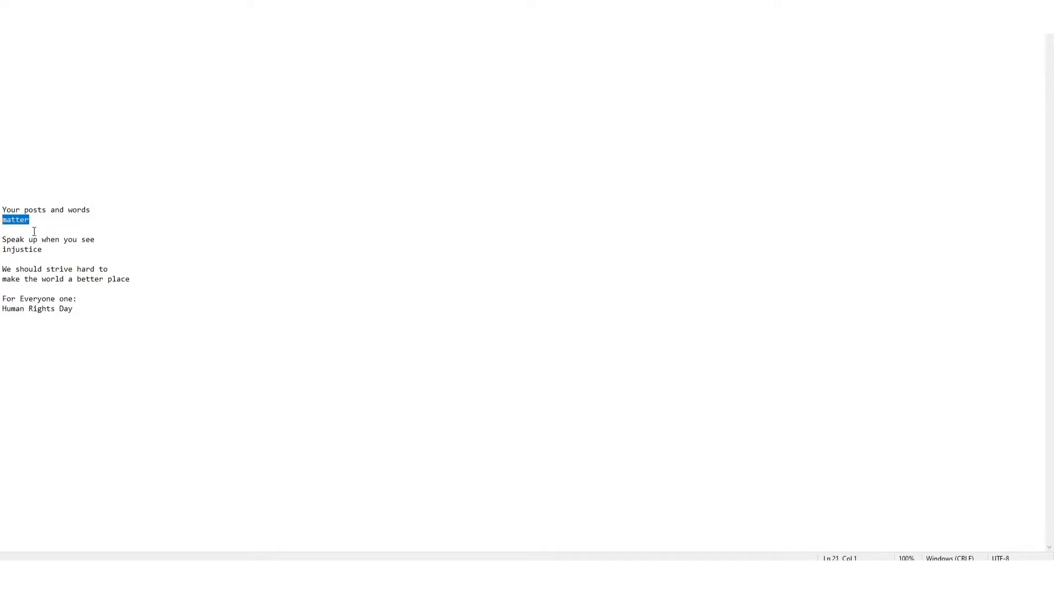
pyautogui.hotkey('alt', 'Tab')
pyautogui.click(525, 437)
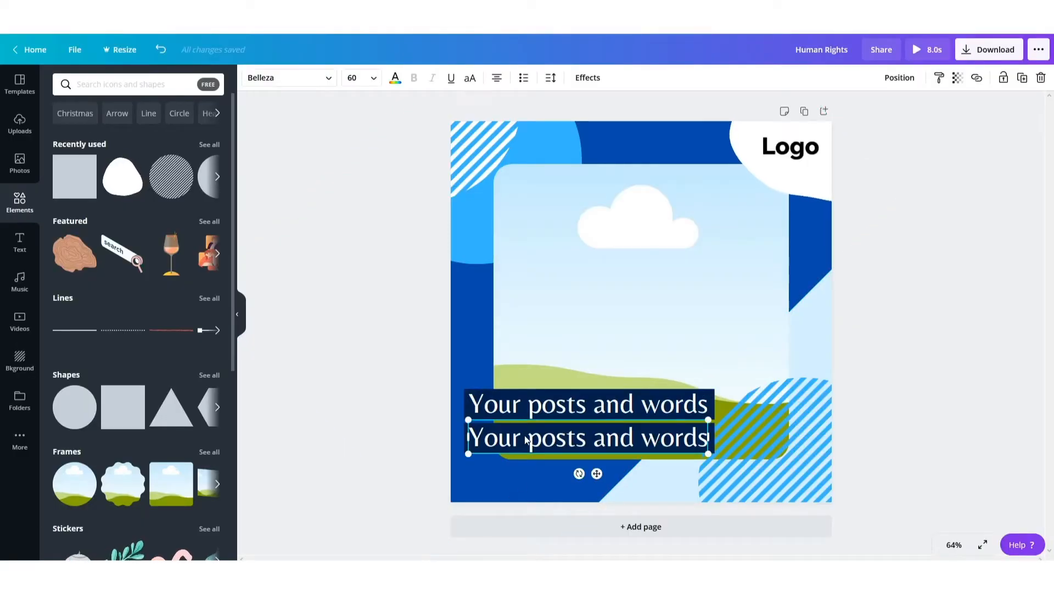
pyautogui.doubleClick(525, 438)
pyautogui.hotkey('ctrl', 'v')
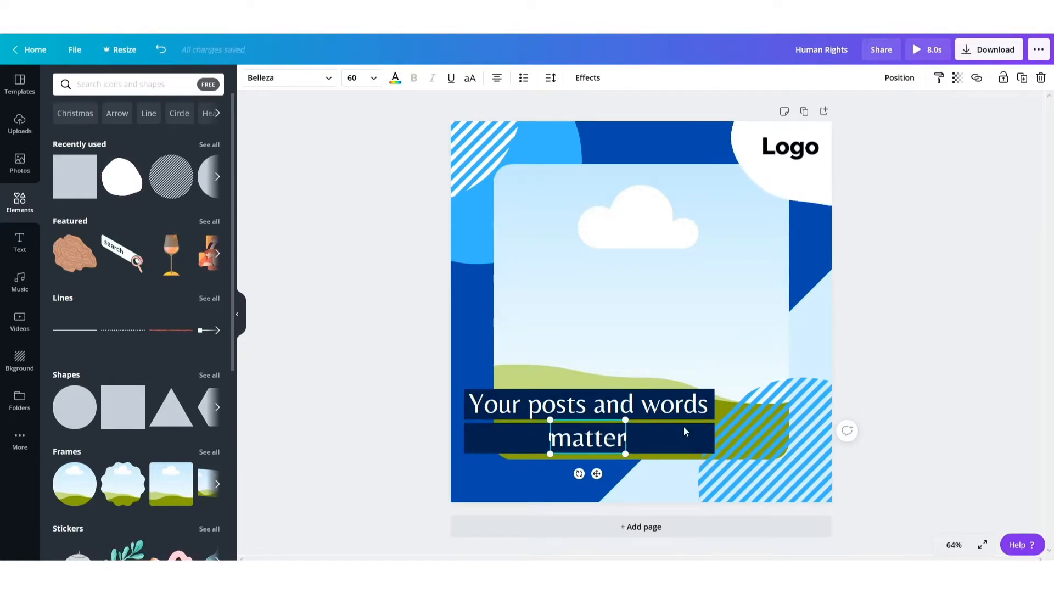
# Align "matter" with the start of the line above and shorten its navy bar to a width of about 247 px
pyautogui.click(912, 400)
pyautogui.moveTo(592, 438); pyautogui.dragTo(511, 439)
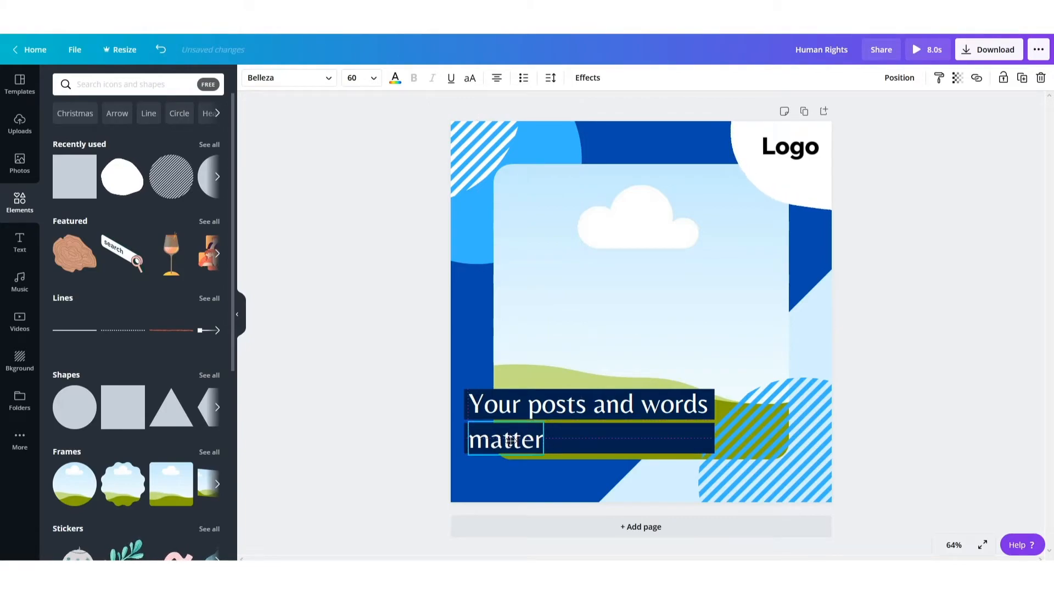
pyautogui.click(678, 428)
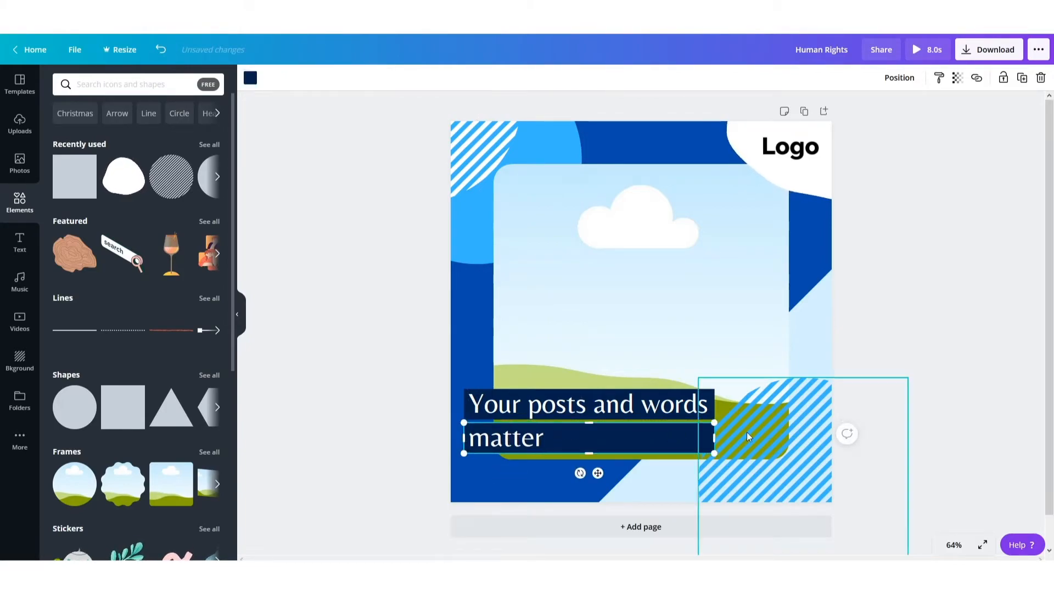
pyautogui.moveTo(714, 438); pyautogui.dragTo(551, 440)
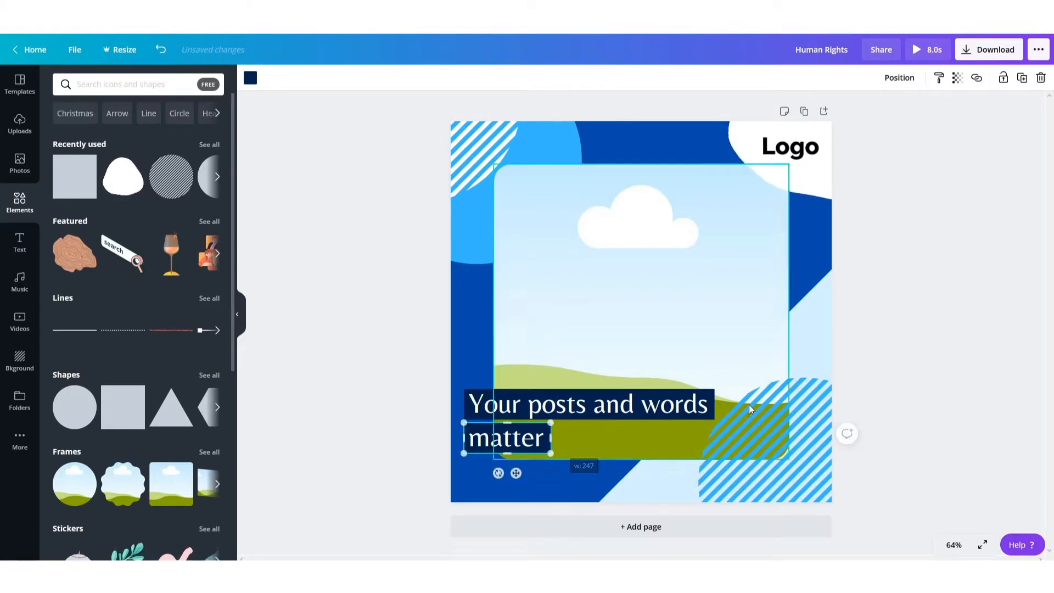
pyautogui.click(935, 348)
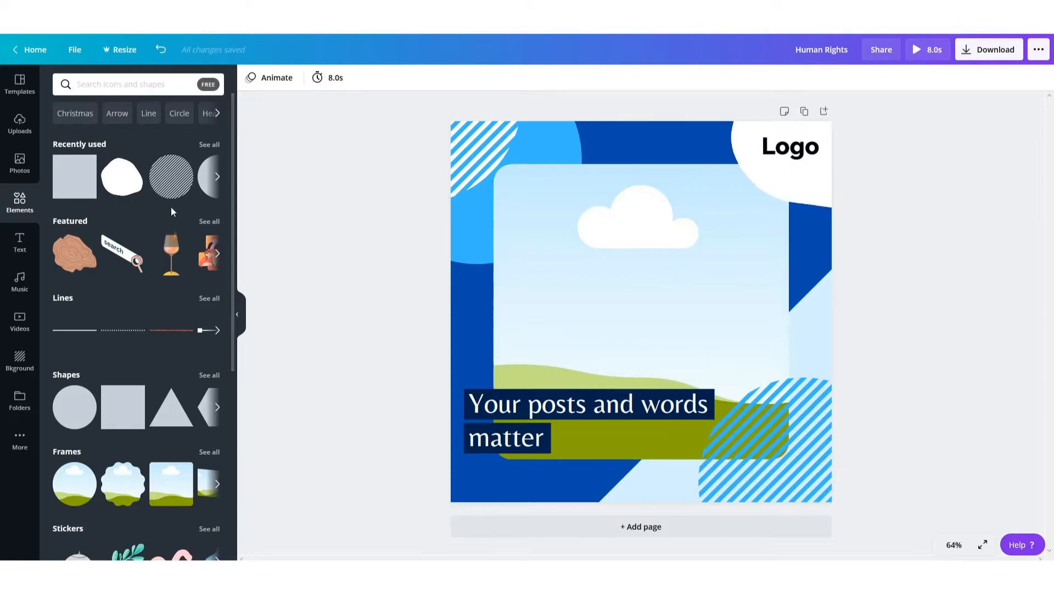
# Fill the picture frame with the uploaded 15.6 s video of a finger on a smartphone
pyautogui.click(20, 124)
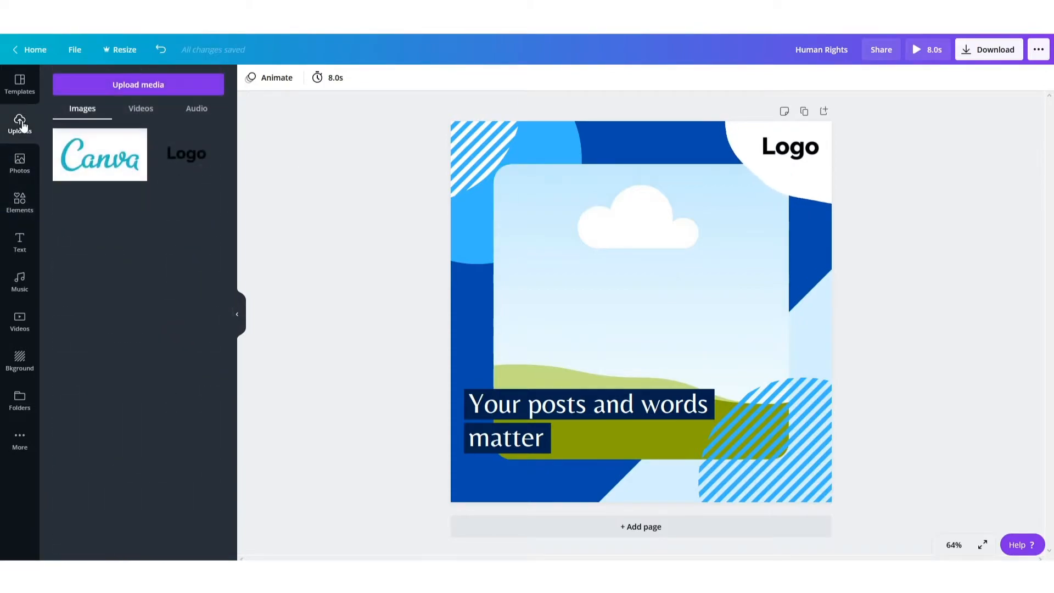
pyautogui.click(142, 116)
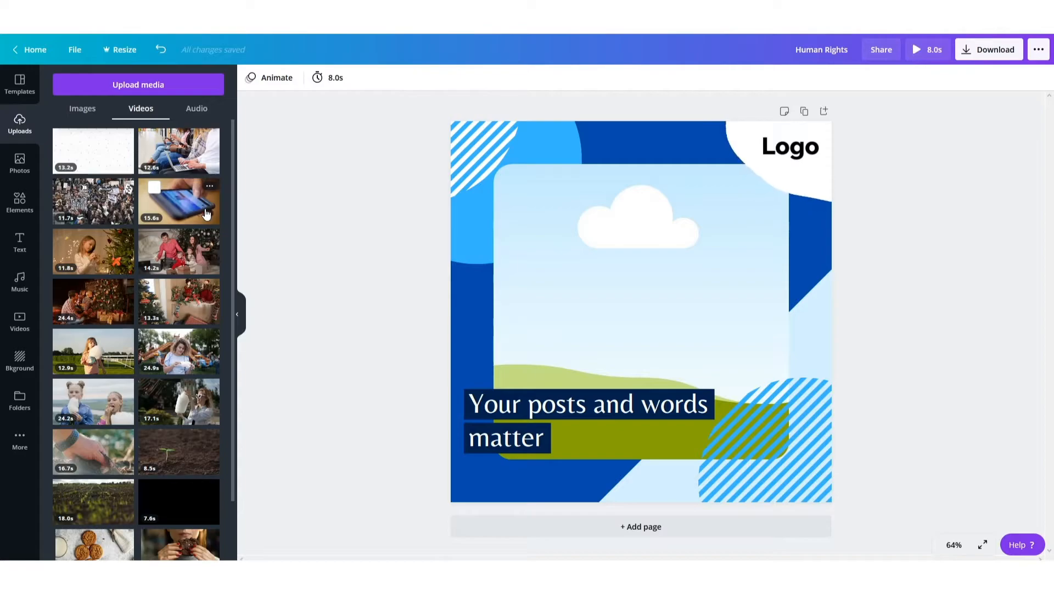
pyautogui.click(23, 332)
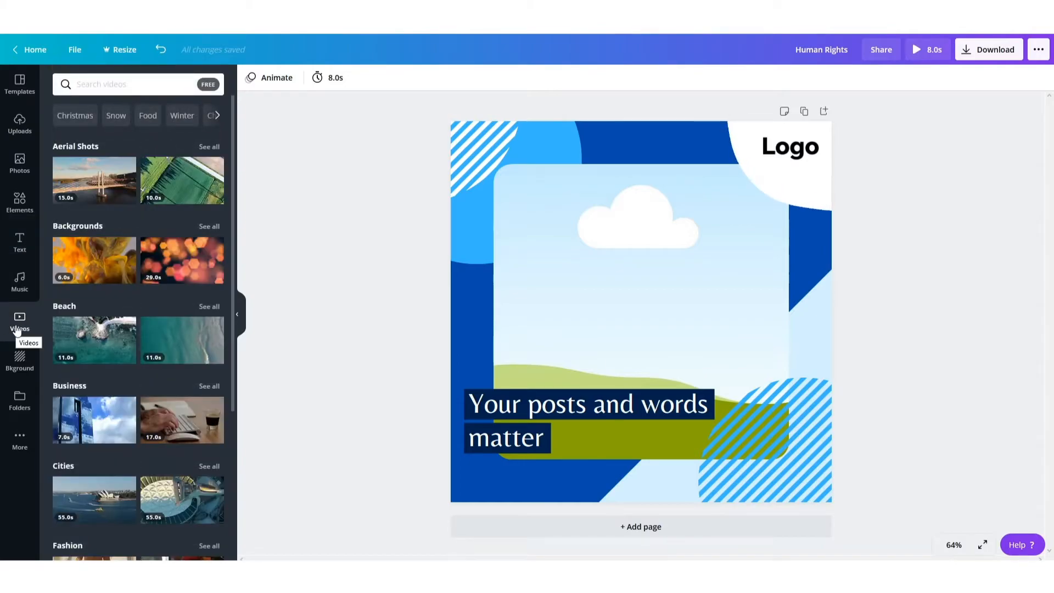
pyautogui.click(20, 132)
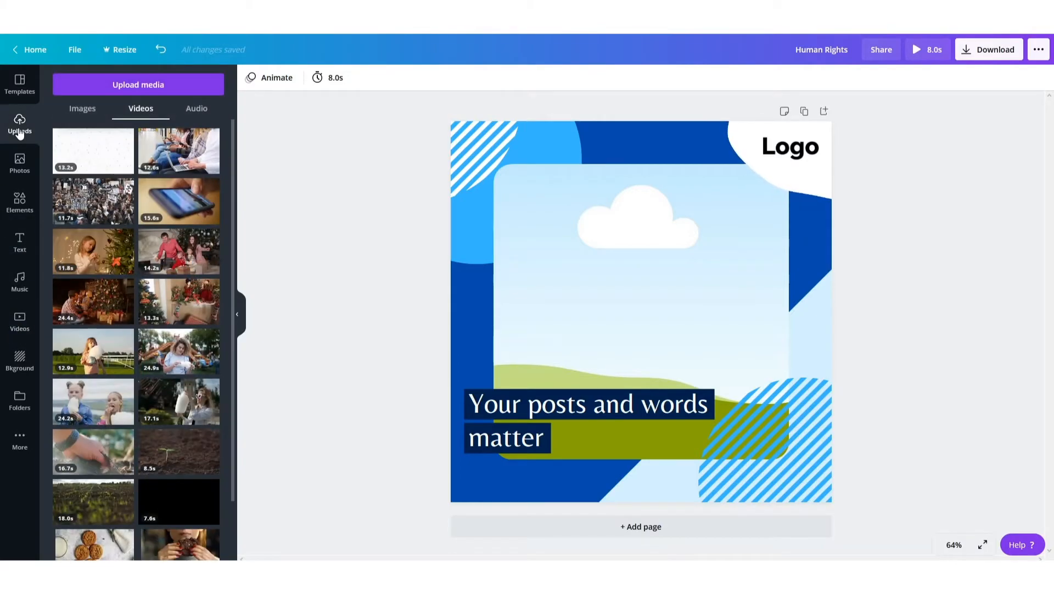
pyautogui.moveTo(180, 207)
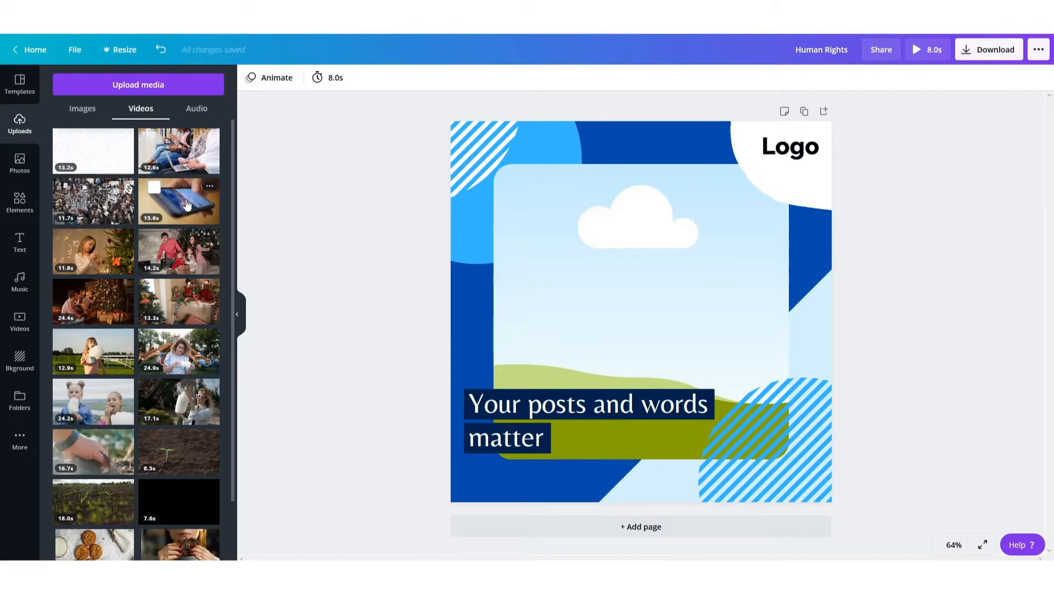
pyautogui.click(164, 203)
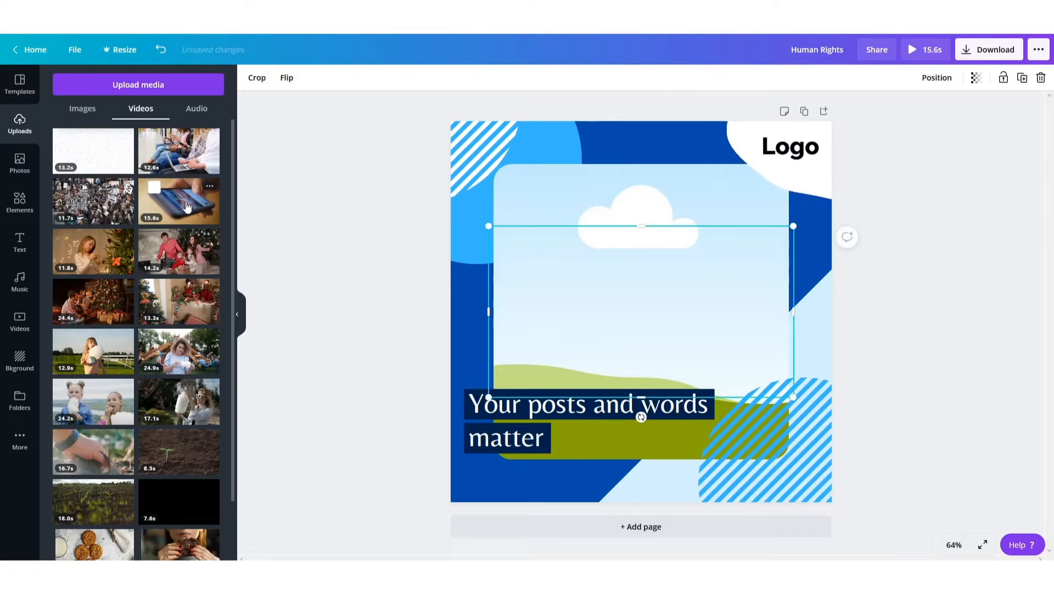
pyautogui.moveTo(630, 275); pyautogui.dragTo(667, 252)
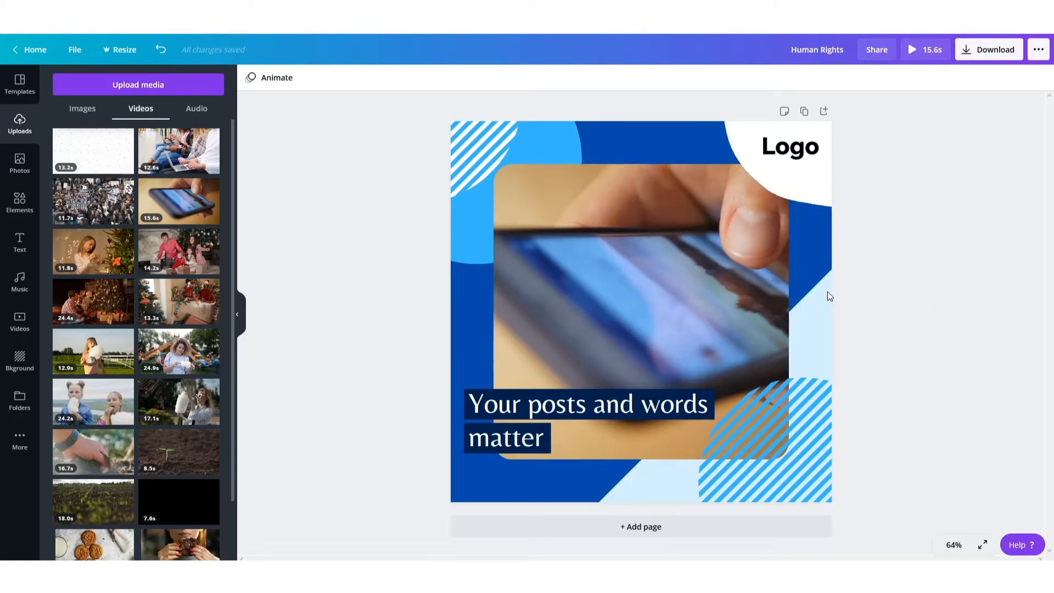
# Trim the end of the smartphone video in the frame so the clip lasts 5.0 s
pyautogui.click(652, 262)
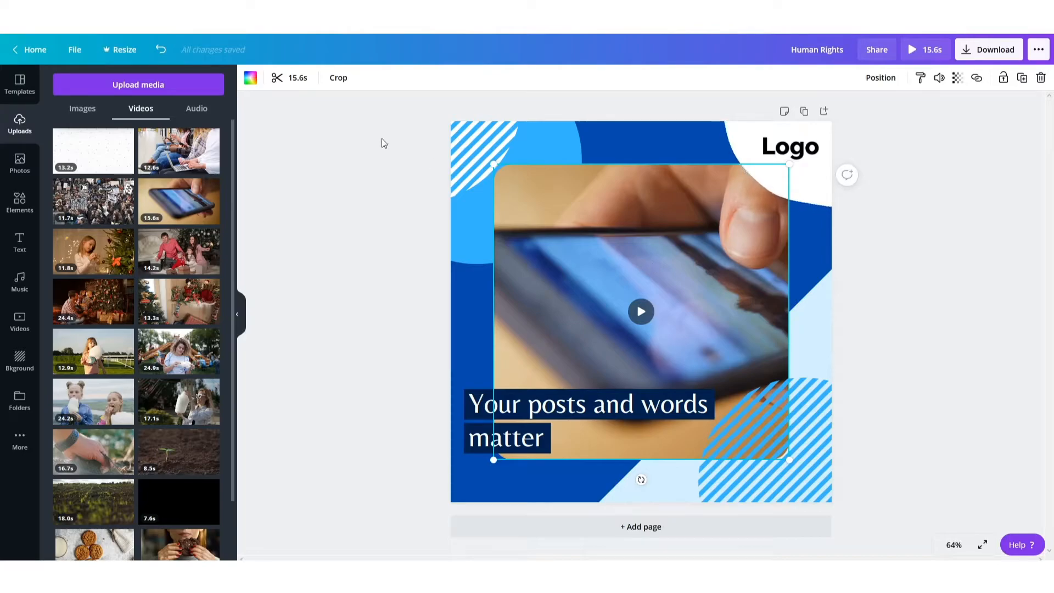
pyautogui.click(299, 79)
pyautogui.moveTo(1009, 79); pyautogui.dragTo(515, 81)
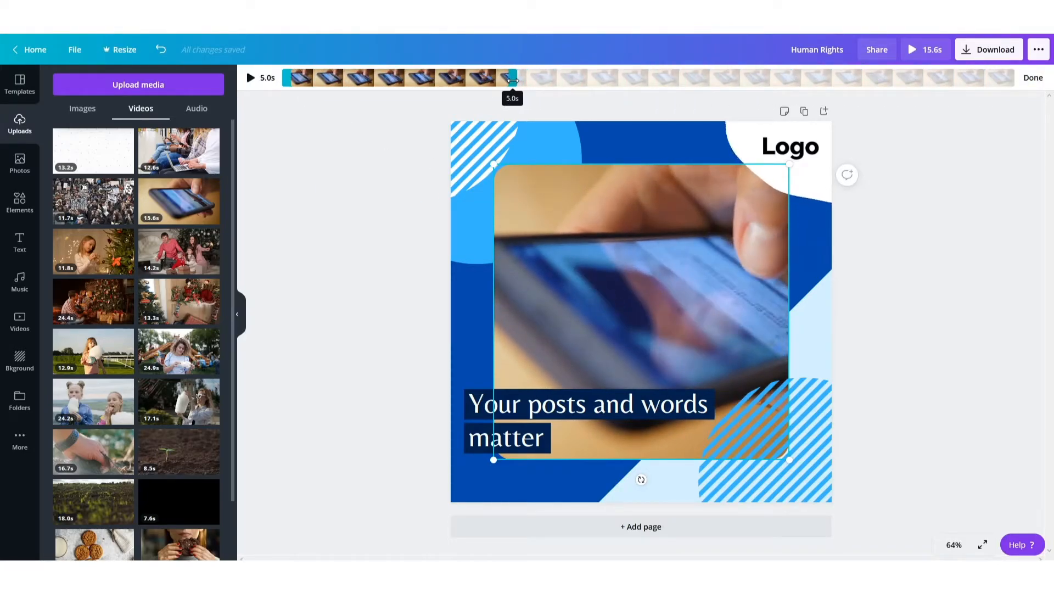
pyautogui.click(1033, 78)
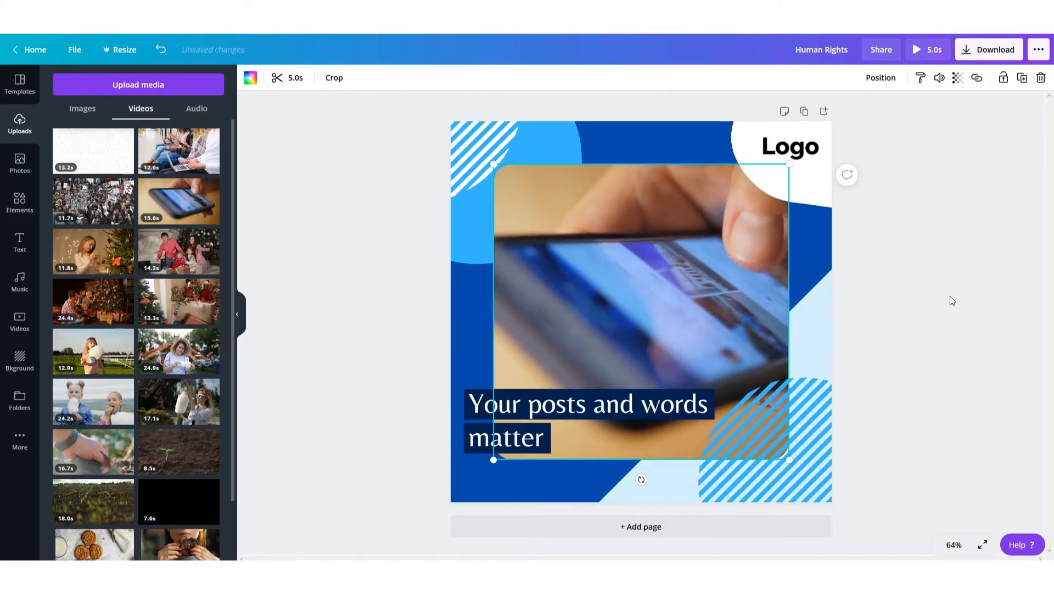
pyautogui.click(928, 242)
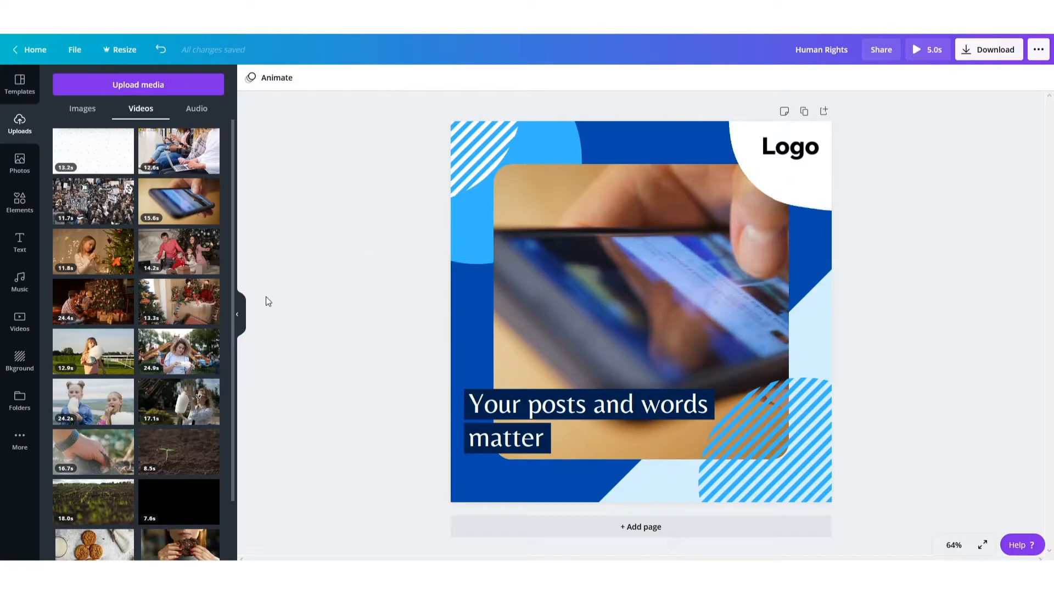
# Add a navy rounded square and enlarge it, centred over the video frame, until it is slightly larger than the frame on all sides
pyautogui.click(20, 203)
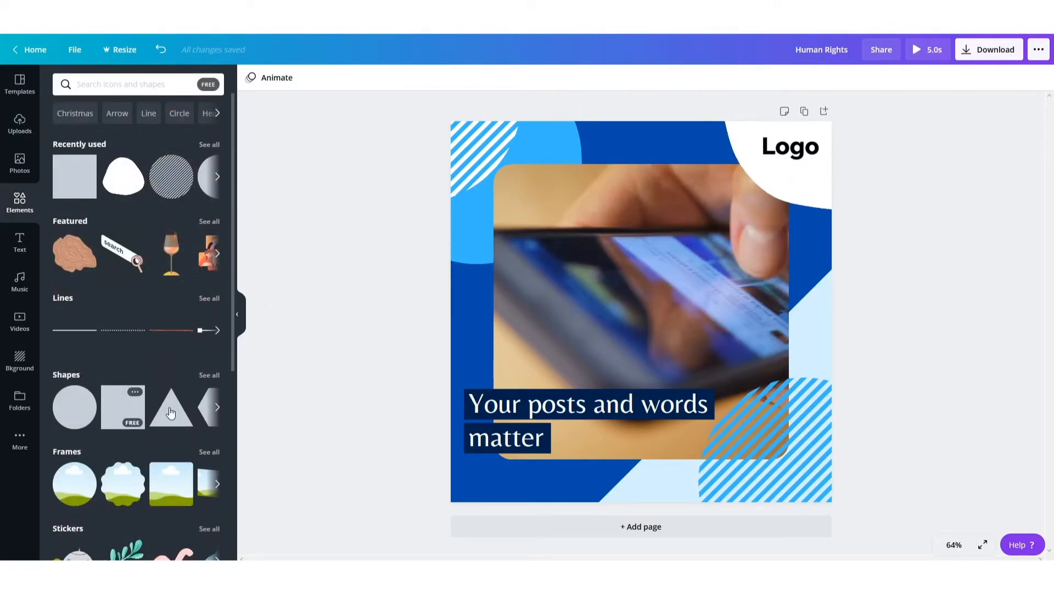
pyautogui.click(210, 375)
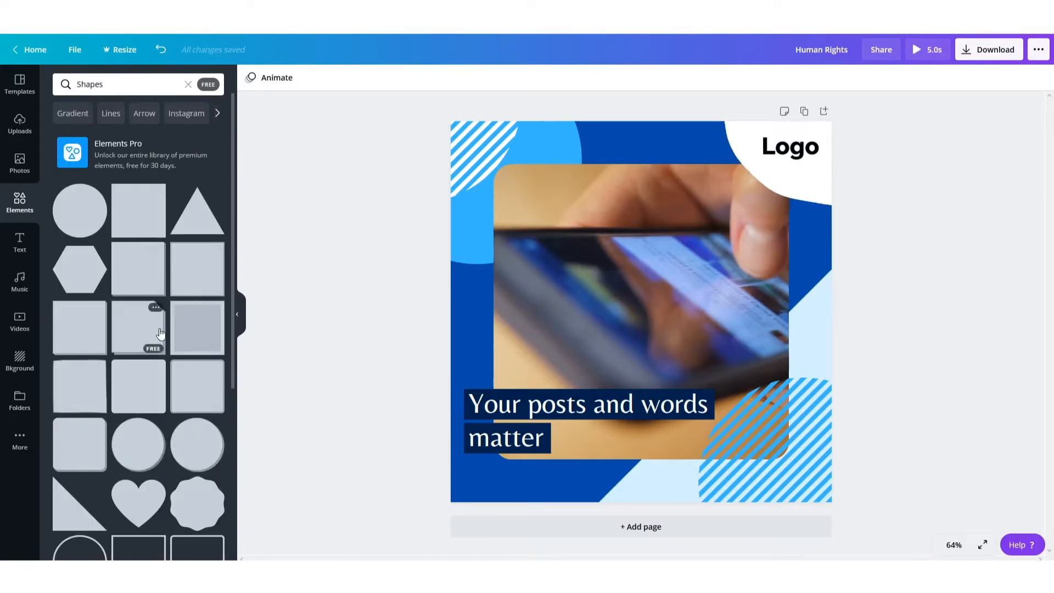
pyautogui.click(138, 390)
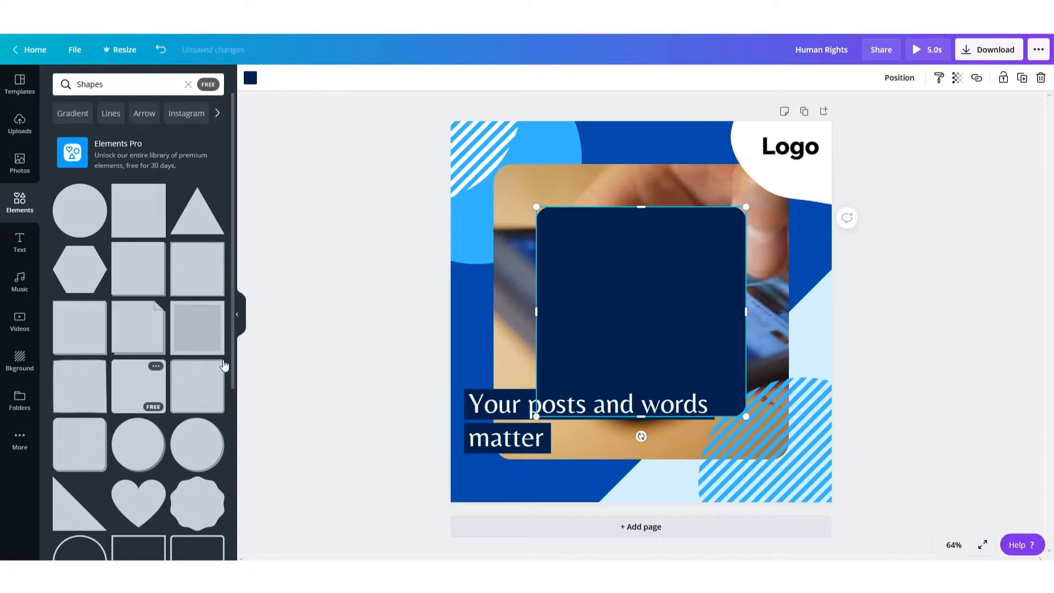
pyautogui.moveTo(577, 257); pyautogui.dragTo(542, 213)
pyautogui.moveTo(703, 373); pyautogui.dragTo(789, 459)
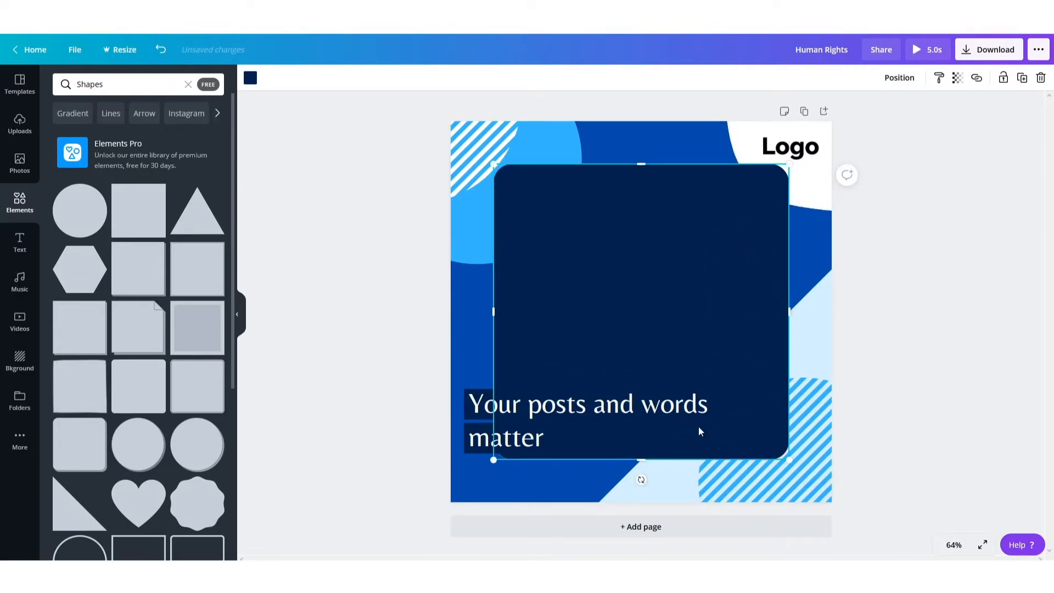
pyautogui.moveTo(493, 459)
pyautogui.mouseDown()
pyautogui.moveTo(482, 475)
pyautogui.moveTo(493, 456)
pyautogui.moveTo(507, 464)
pyautogui.moveTo(489, 464)
pyautogui.mouseUp()
# Send the navy rounded square backward behind the video so that it forms a thin border around the frame
pyautogui.click(907, 85)
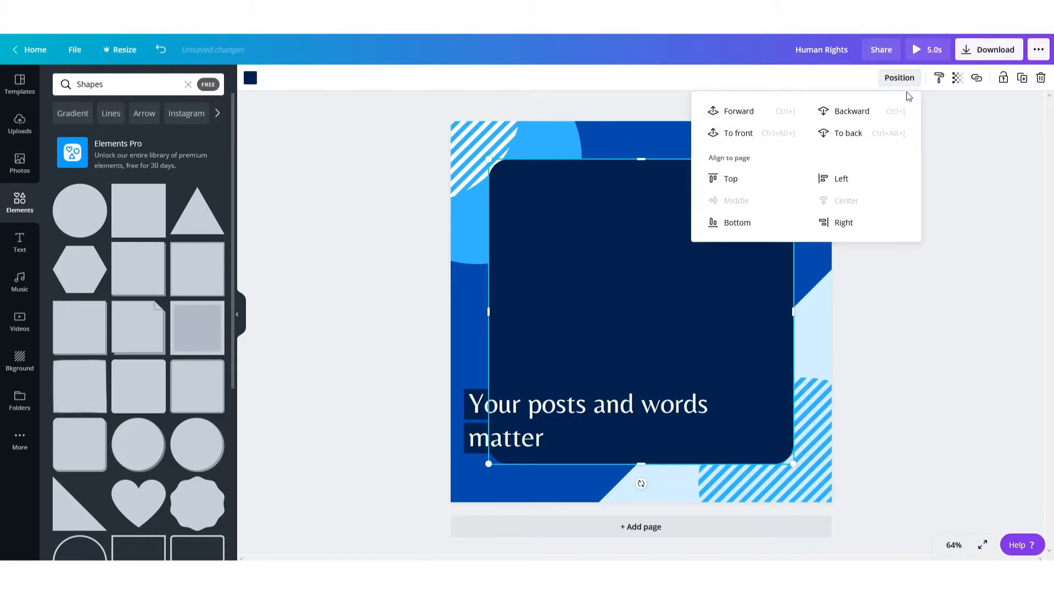
pyautogui.click(859, 117)
pyautogui.click(859, 117)
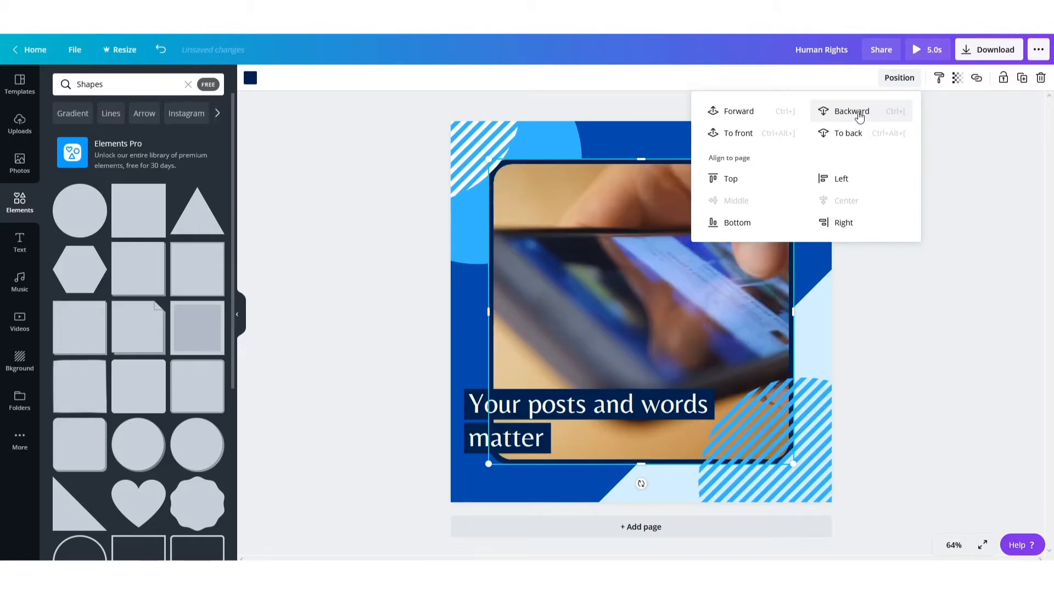
pyautogui.click(986, 274)
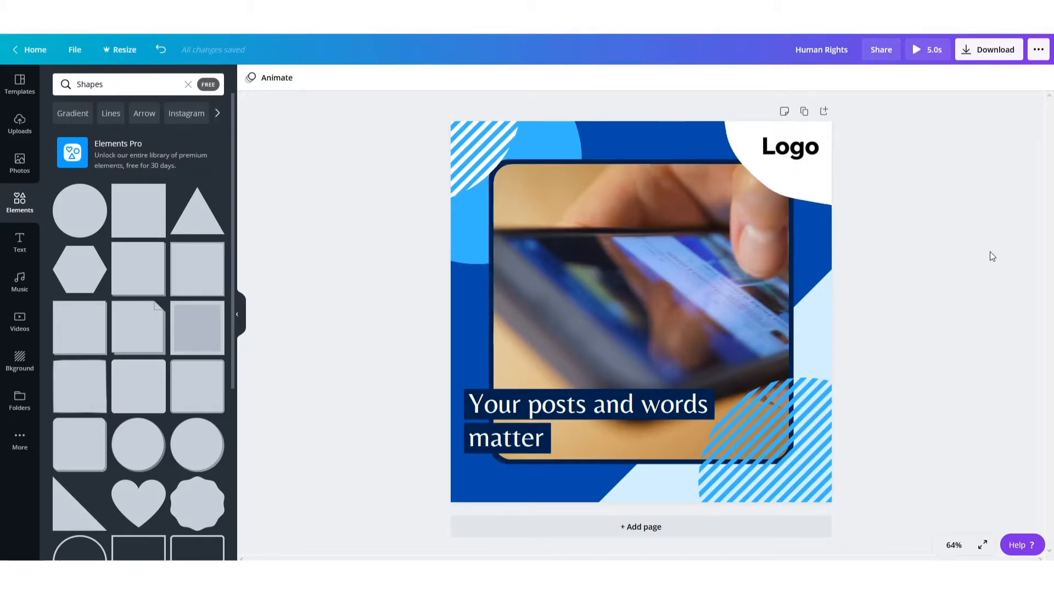
# Copy all elements of the first page onto a new second page
pyautogui.moveTo(426, 103); pyautogui.dragTo(862, 511)
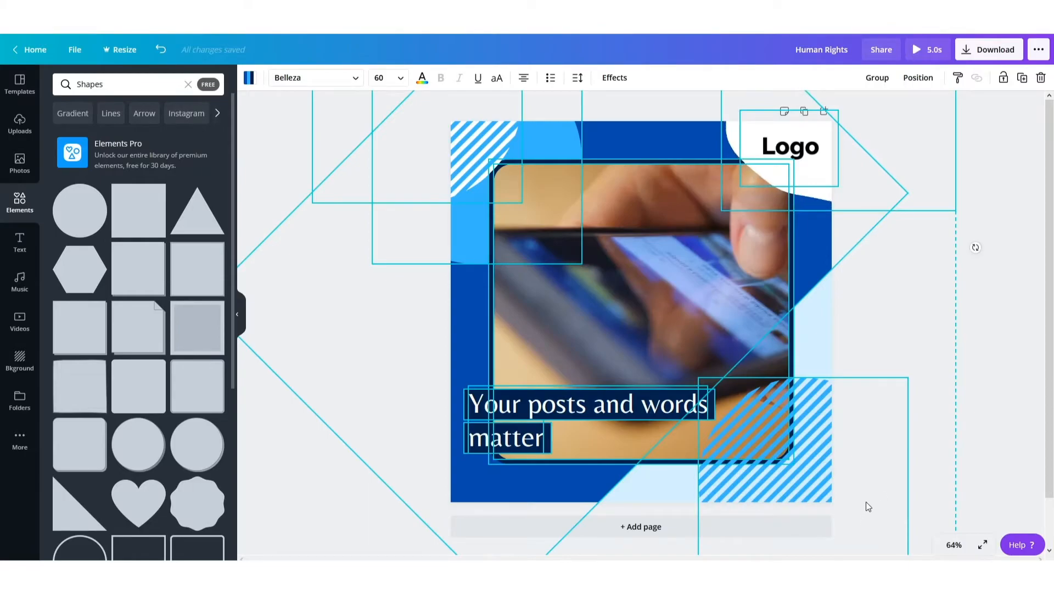
pyautogui.click(658, 528)
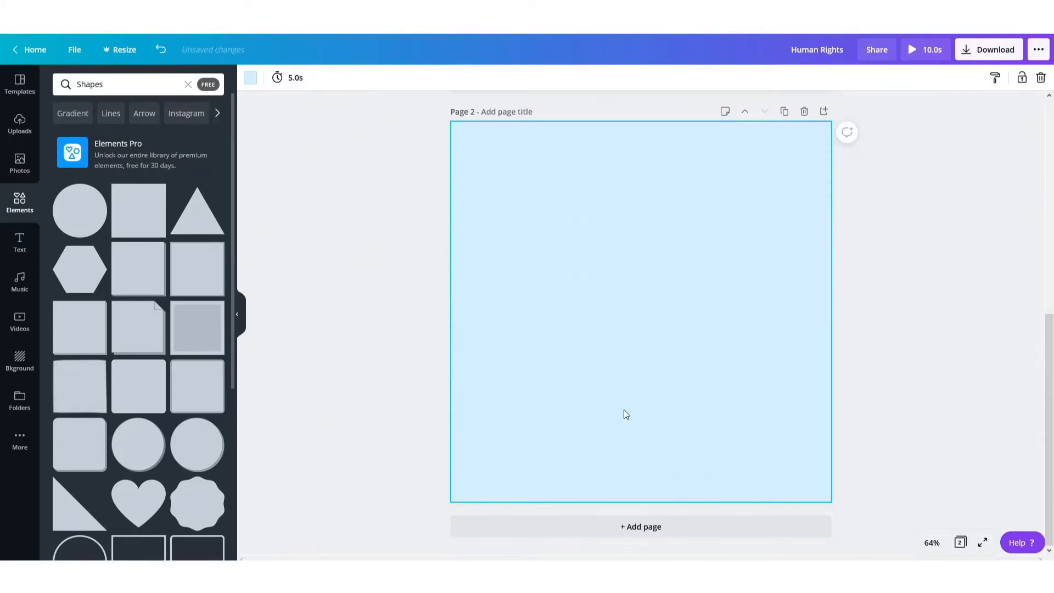
pyautogui.hotkey('ctrl', 'v')
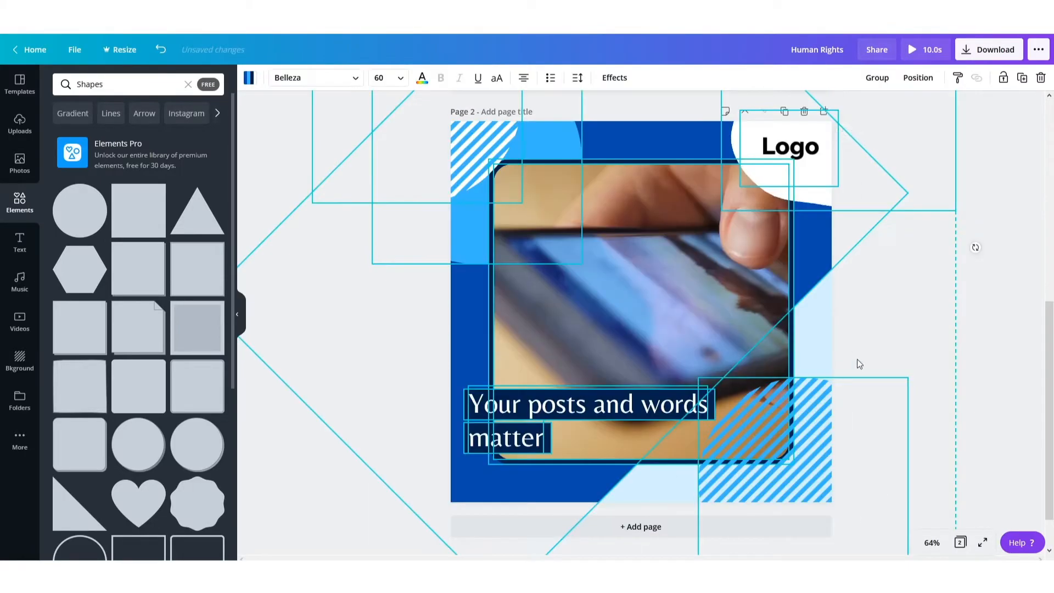
pyautogui.click(947, 334)
# Move the blue striped circle on page 2 horizontally to the page's lower-left corner
pyautogui.click(811, 482)
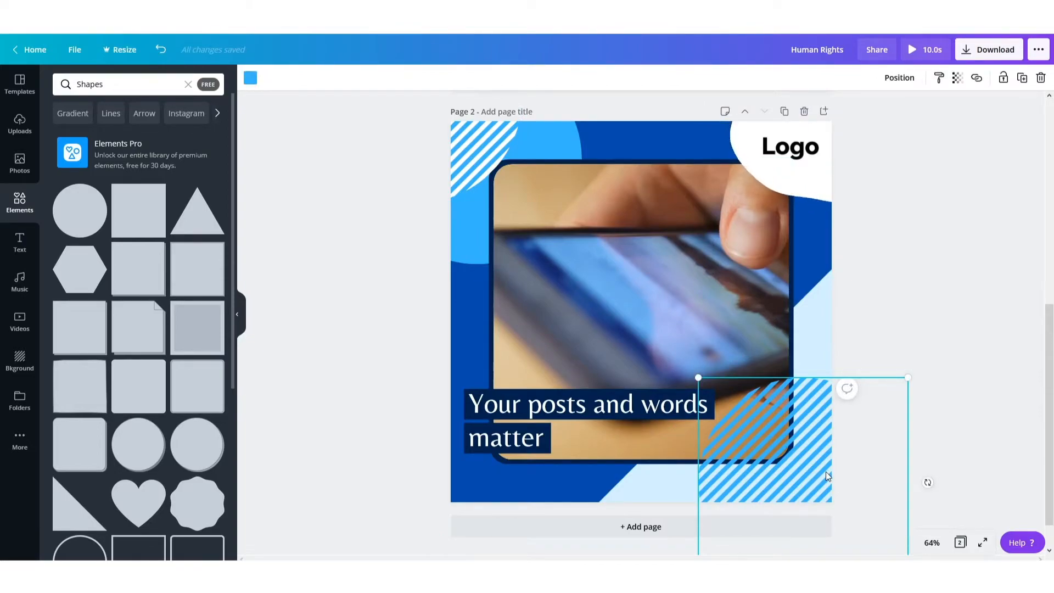
pyautogui.press('F11')
pyautogui.press('F11')
pyautogui.hotkey('shift', 'Left')
pyautogui.hotkey('shift', 'Left')
pyautogui.hotkey('shift', 'Left')
pyautogui.hotkey('shift', 'Left')
pyautogui.hotkey('shift', 'Left')
pyautogui.hotkey('shift', 'Left')
pyautogui.hotkey('shift', 'Left')
pyautogui.hotkey('shift', 'Left')
pyautogui.hotkey('shift', 'Left')
pyautogui.hotkey('shift', 'Left')
pyautogui.hotkey('shift', 'Left')
pyautogui.hotkey('shift', 'Left')
pyautogui.hotkey('shift', 'Left')
pyautogui.hotkey('shift', 'Left')
pyautogui.hotkey('shift', 'Left')
pyautogui.hotkey('shift', 'Left')
pyautogui.hotkey('shift', 'Left')
pyautogui.hotkey('shift', 'Left')
pyautogui.hotkey('shift', 'Left')
pyautogui.hotkey('shift', 'Left')
pyautogui.hotkey('shift', 'Left')
pyautogui.hotkey('shift', 'Left')
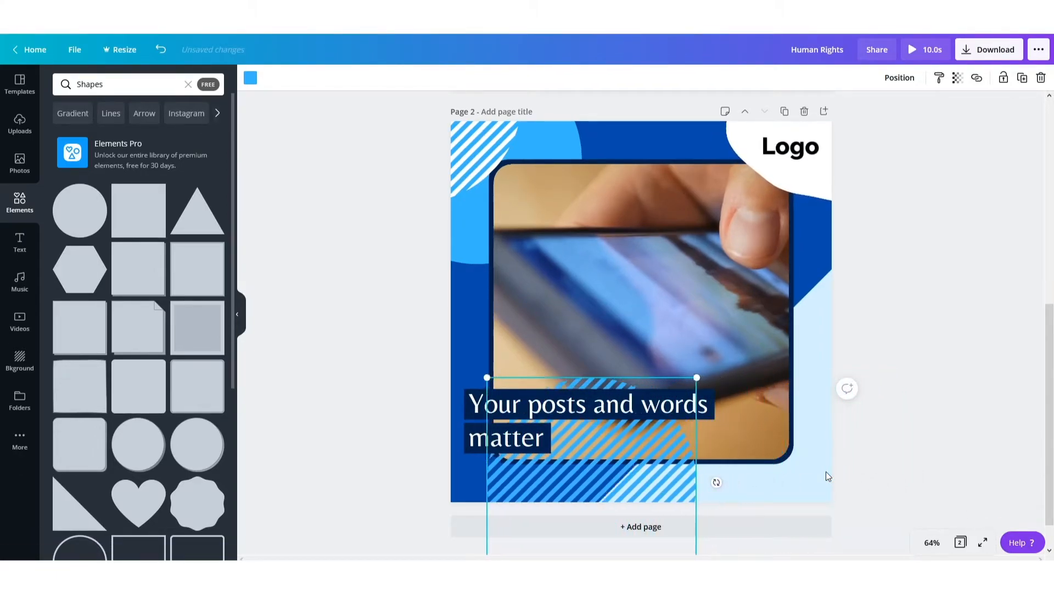
pyautogui.press('Left')
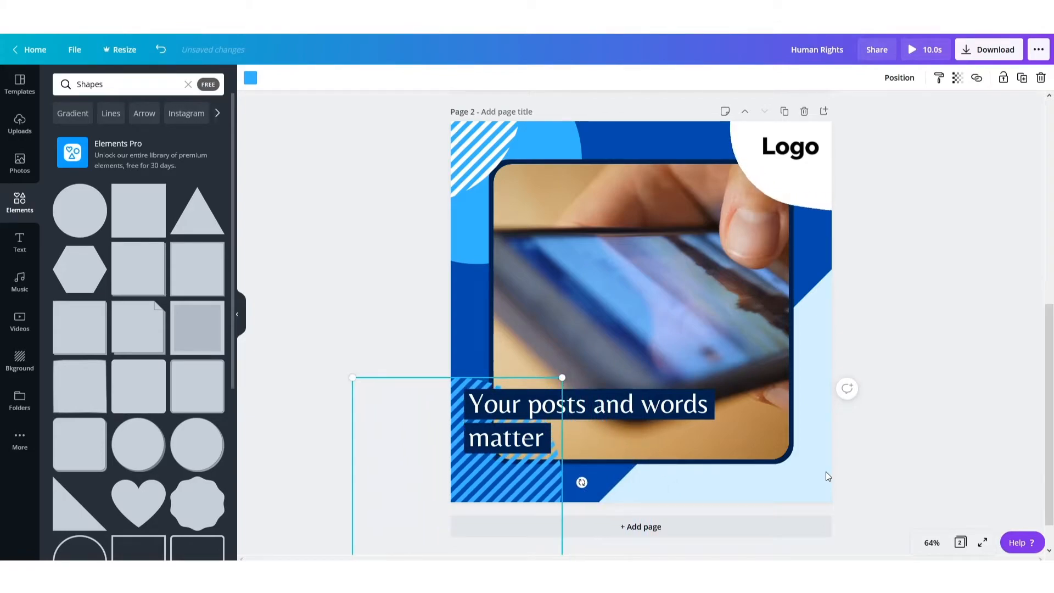
pyautogui.click(680, 412)
pyautogui.click(957, 377)
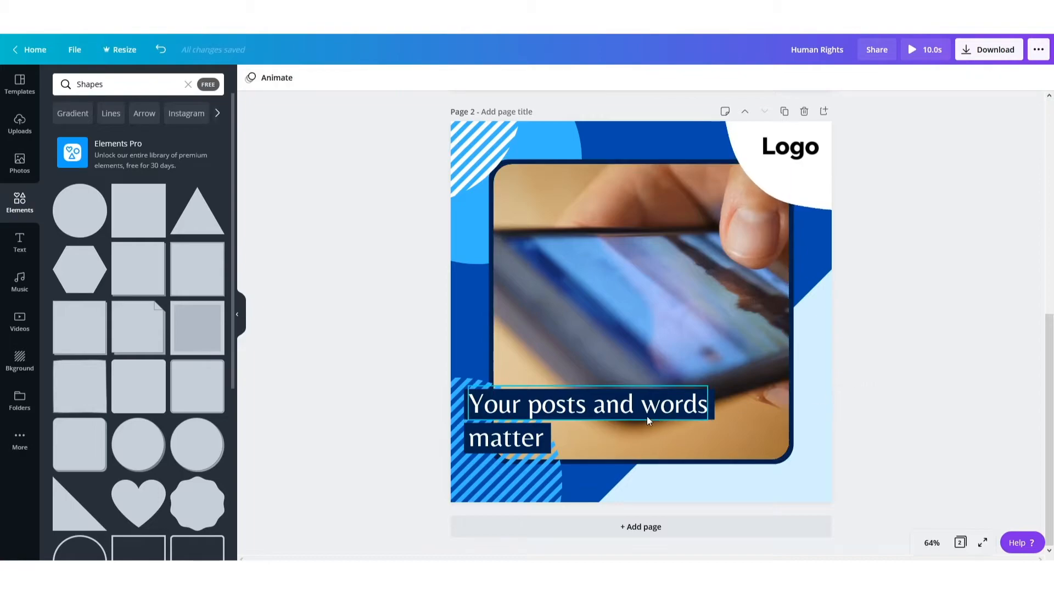
# Move both text lines and their navy bars together to the lower-right part of page 2
pyautogui.click(491, 416)
pyautogui.keyDown('shift'); pyautogui.click(505, 437); pyautogui.keyUp('shift')
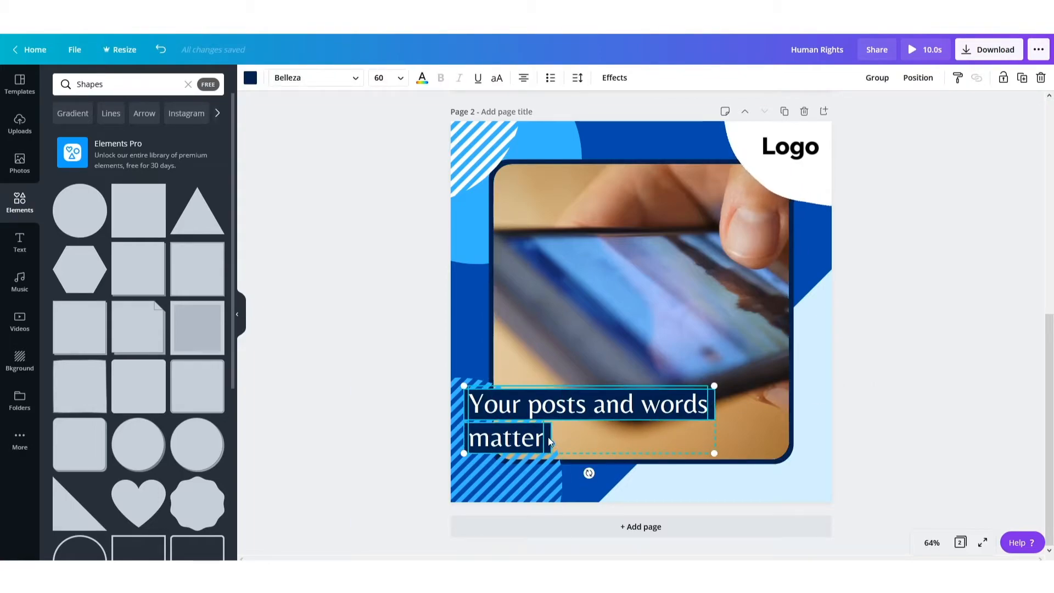
pyautogui.moveTo(520, 405); pyautogui.dragTo(629, 409)
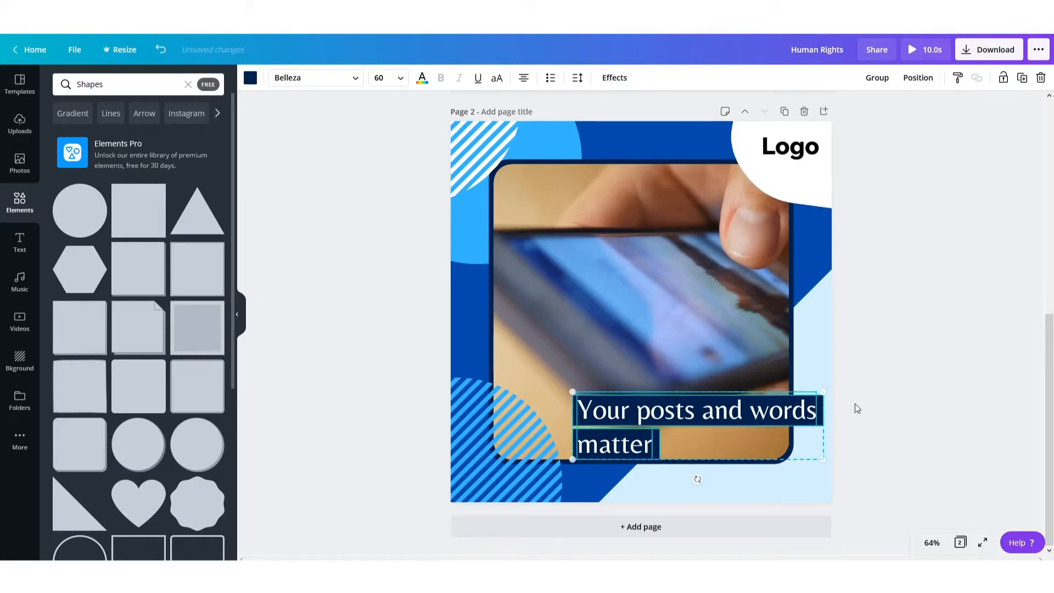
pyautogui.click(823, 429)
# Shift "matter" and its navy bar right until the bar ends flush with the bar of the line above
pyautogui.click(656, 446)
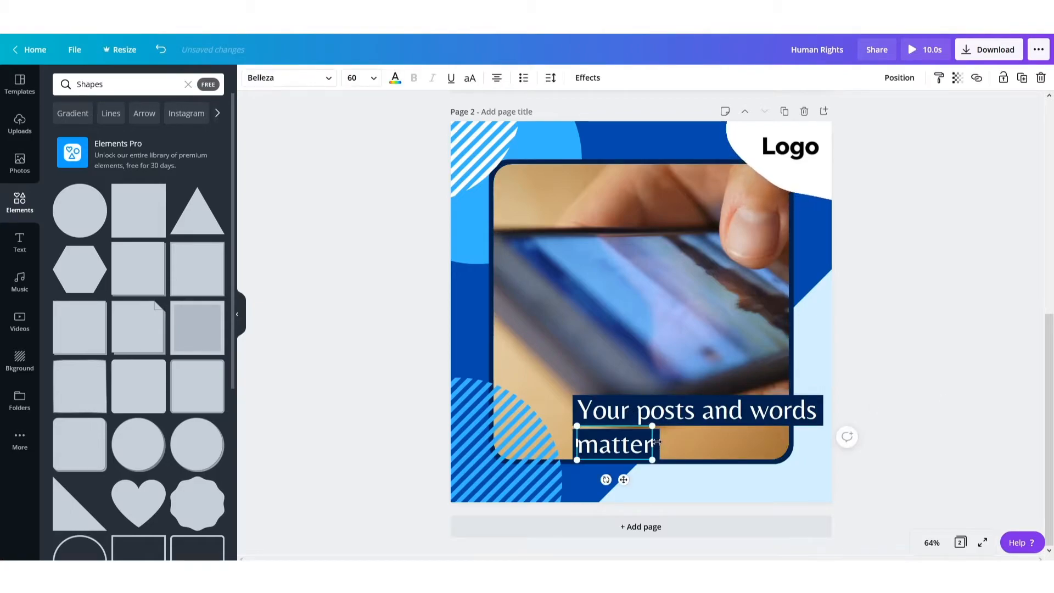
pyautogui.click(658, 444)
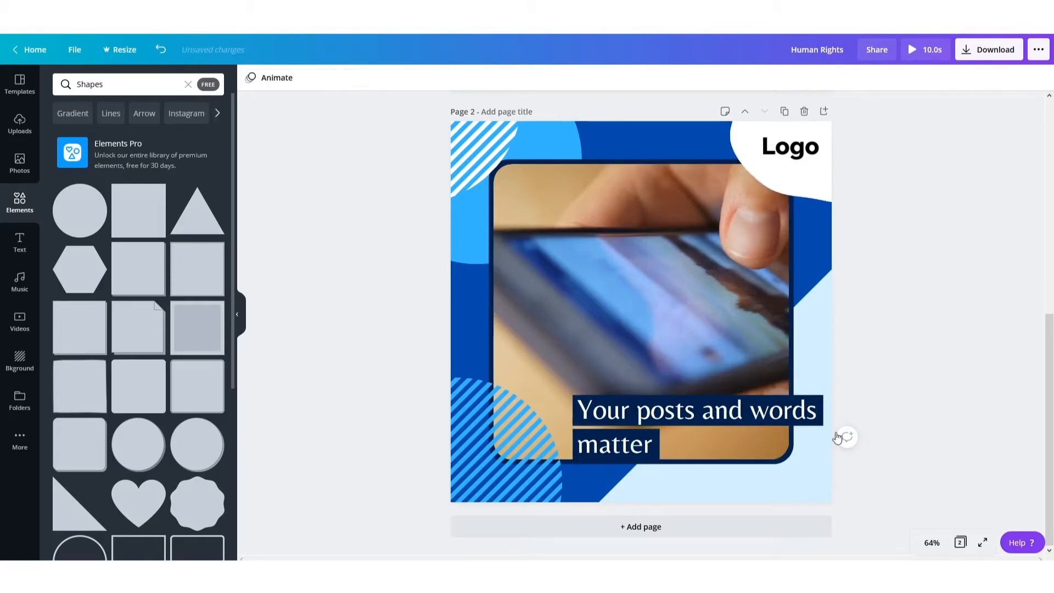
pyautogui.keyDown('shift'); pyautogui.click(631, 452); pyautogui.keyUp('shift')
pyautogui.hotkey('shift', 'Right')
pyautogui.hotkey('shift', 'Right')
pyautogui.hotkey('shift', 'Right')
pyautogui.hotkey('shift', 'Right')
pyautogui.hotkey('shift', 'Right')
pyautogui.hotkey('shift', 'Right')
pyautogui.hotkey('shift', 'Right')
pyautogui.hotkey('shift', 'Right')
pyautogui.hotkey('shift', 'Right')
pyautogui.hotkey('shift', 'Right')
pyautogui.hotkey('shift', 'Right')
pyautogui.hotkey('shift', 'Right')
pyautogui.hotkey('shift', 'Right')
pyautogui.hotkey('shift', 'Right')
pyautogui.hotkey('shift', 'Right')
pyautogui.hotkey('shift', 'Right')
pyautogui.hotkey('shift', 'Right')
pyautogui.hotkey('shift', 'Right')
pyautogui.hotkey('shift', 'Right')
pyautogui.hotkey('shift', 'Right')
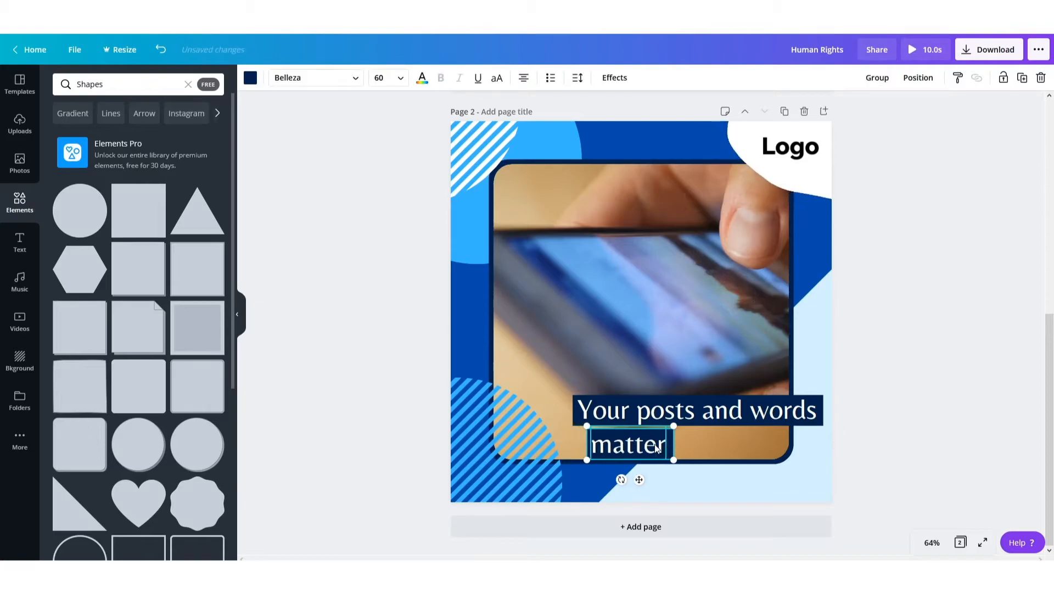
pyautogui.hotkey('shift', 'Right')
pyautogui.hotkey('shift', 'Right')
pyautogui.hotkey('shift', 'Right')
pyautogui.hotkey('shift', 'Right')
pyautogui.hotkey('shift', 'Right')
pyautogui.hotkey('shift', 'Right')
pyautogui.hotkey('shift', 'Right')
pyautogui.hotkey('shift', 'Right')
pyautogui.hotkey('shift', 'Right')
pyautogui.hotkey('shift', 'Right')
pyautogui.hotkey('shift', 'Right')
pyautogui.hotkey('shift', 'Right')
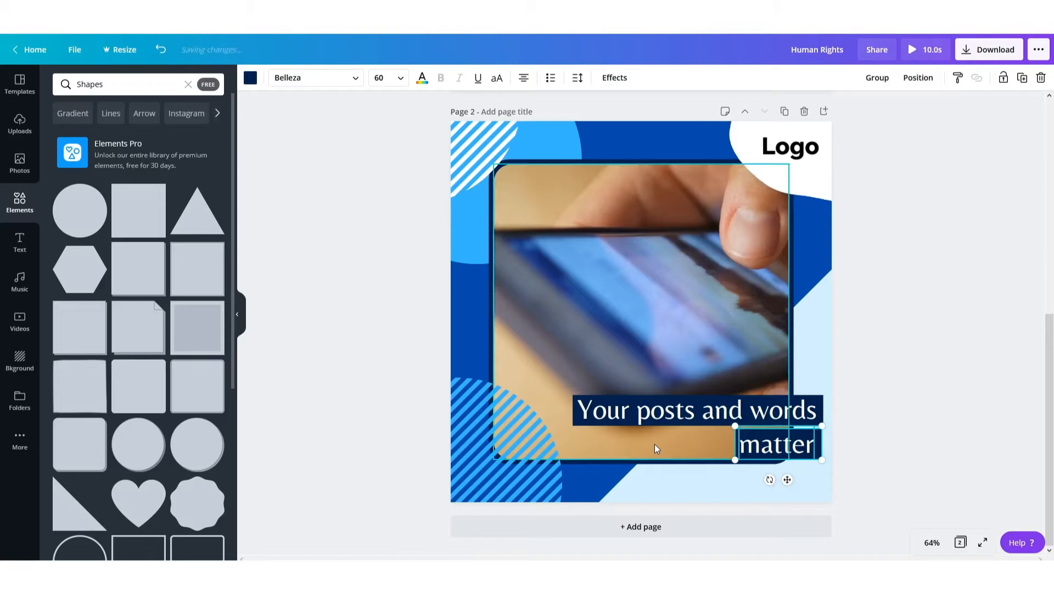
# Nudge both text lines and their navy bars slightly upward on page 2
pyautogui.moveTo(889, 473); pyautogui.dragTo(812, 399)
pyautogui.hotkey('shift', 'Up')
pyautogui.hotkey('shift', 'Up')
pyautogui.hotkey('shift', 'Up')
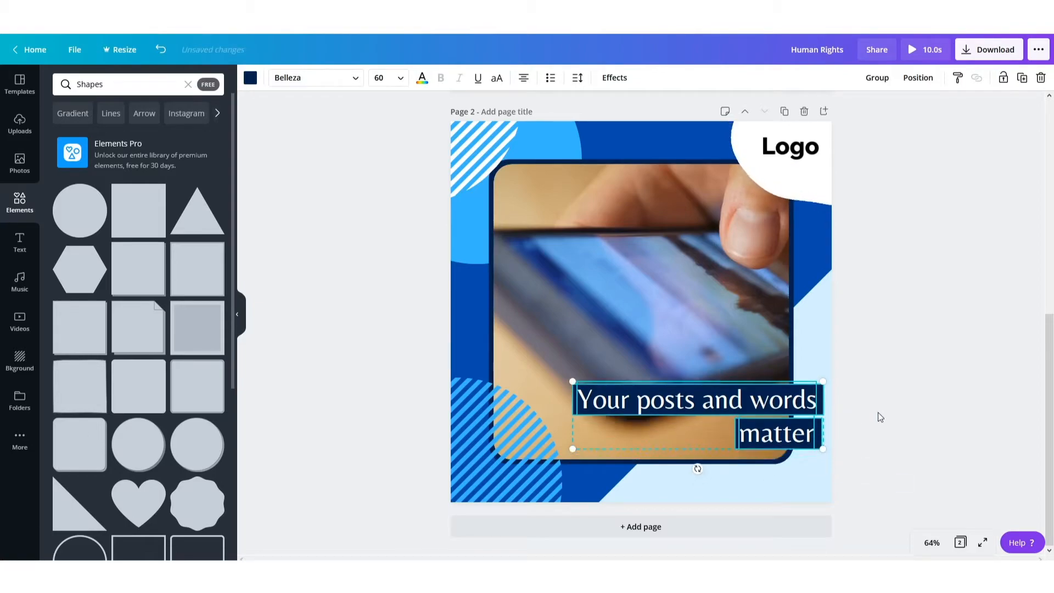
pyautogui.click(1000, 344)
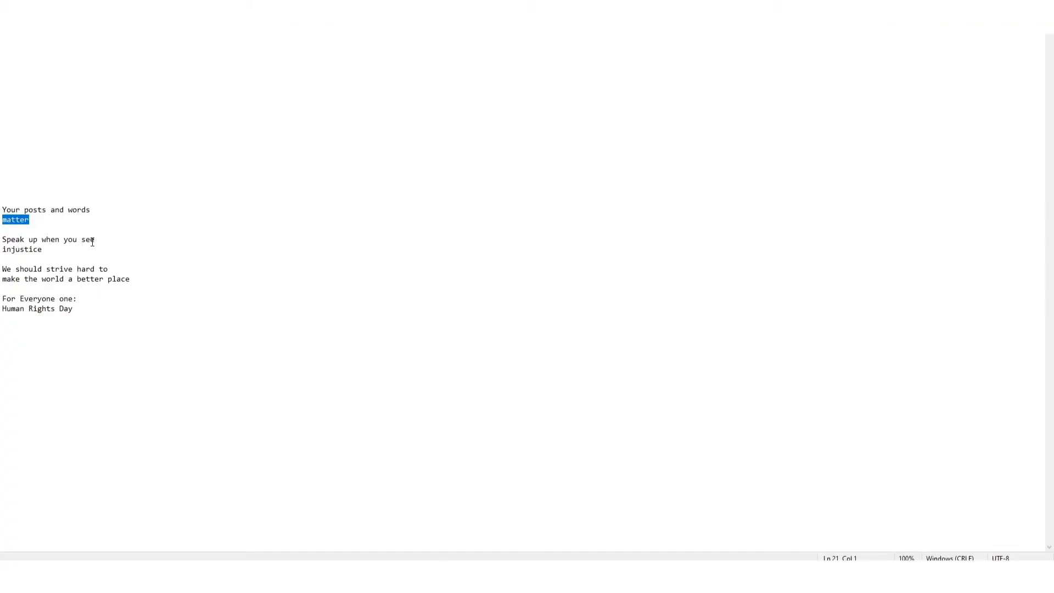
# Replace the two text lines on page 2 with "Speak up when you see" and "injustice" from the notes in the text editor
pyautogui.moveTo(92, 242); pyautogui.dragTo(1, 239)
pyautogui.hotkey('ctrl', 'c')
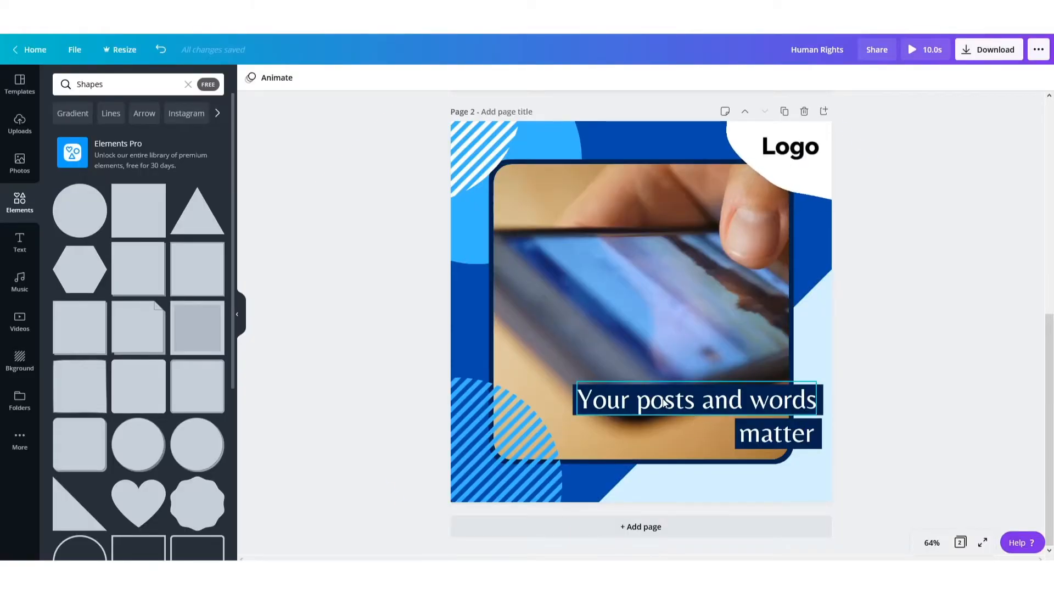
pyautogui.doubleClick(662, 401)
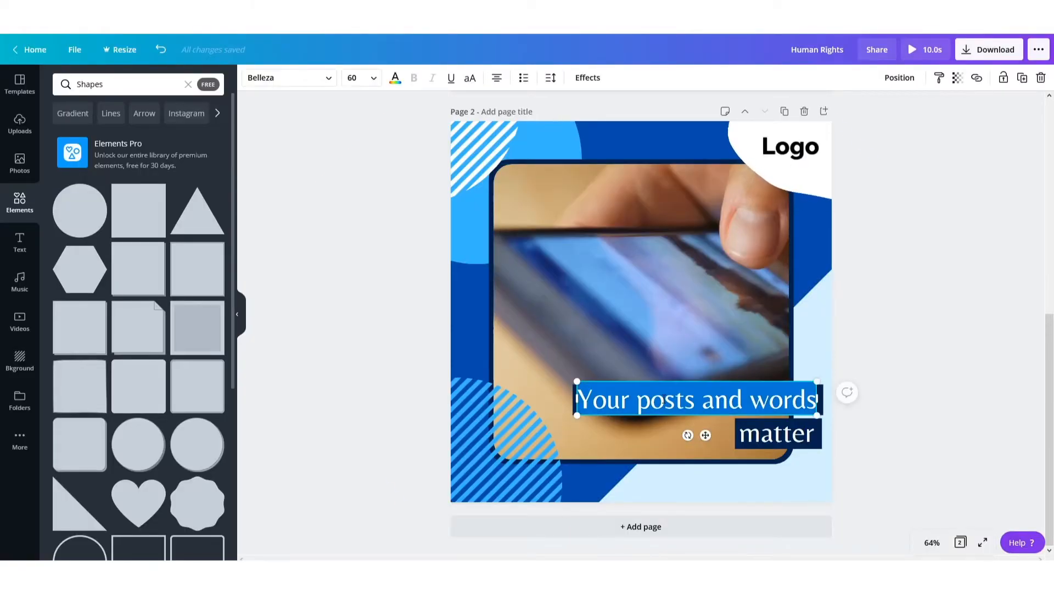
pyautogui.hotkey('ctrl', 'v')
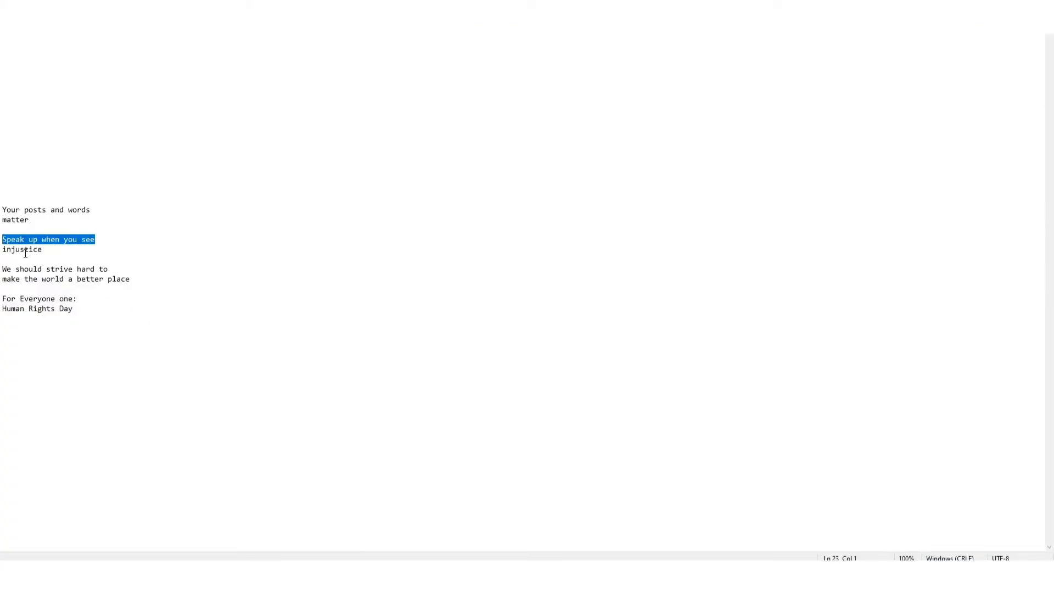
pyautogui.moveTo(43, 250); pyautogui.dragTo(2, 249)
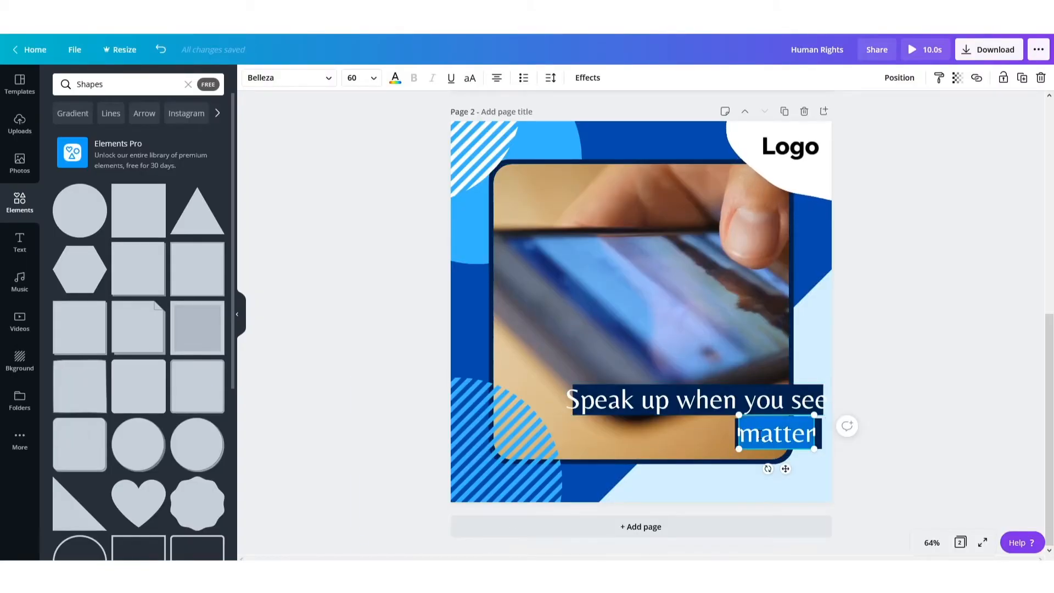
pyautogui.write('injustice')
pyautogui.click(921, 435)
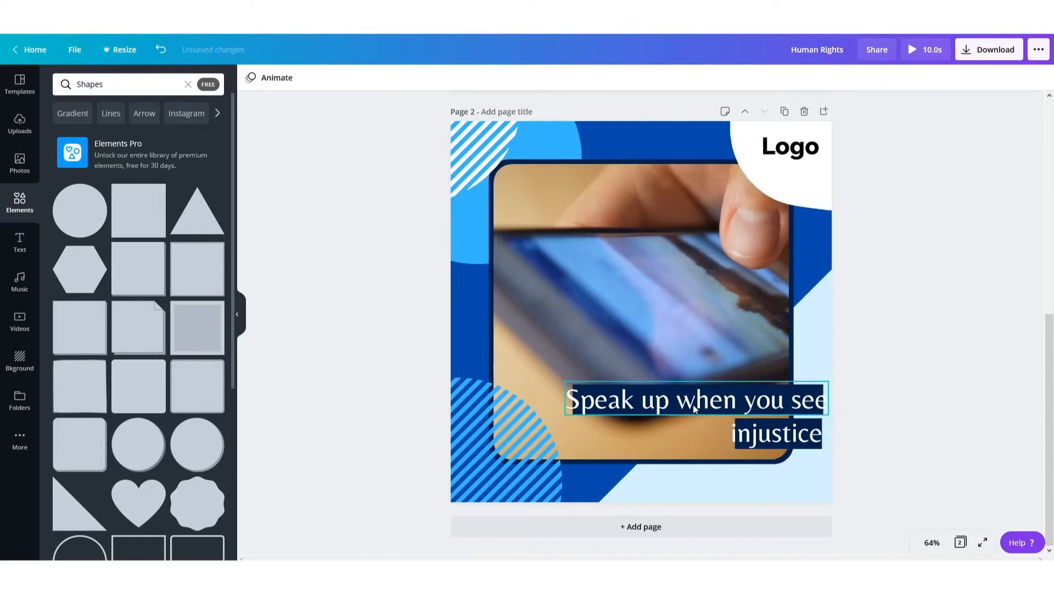
# Nudge "Speak up when you see" and "injustice" left to leave a margin before the right ends of their bars
pyautogui.click(812, 398)
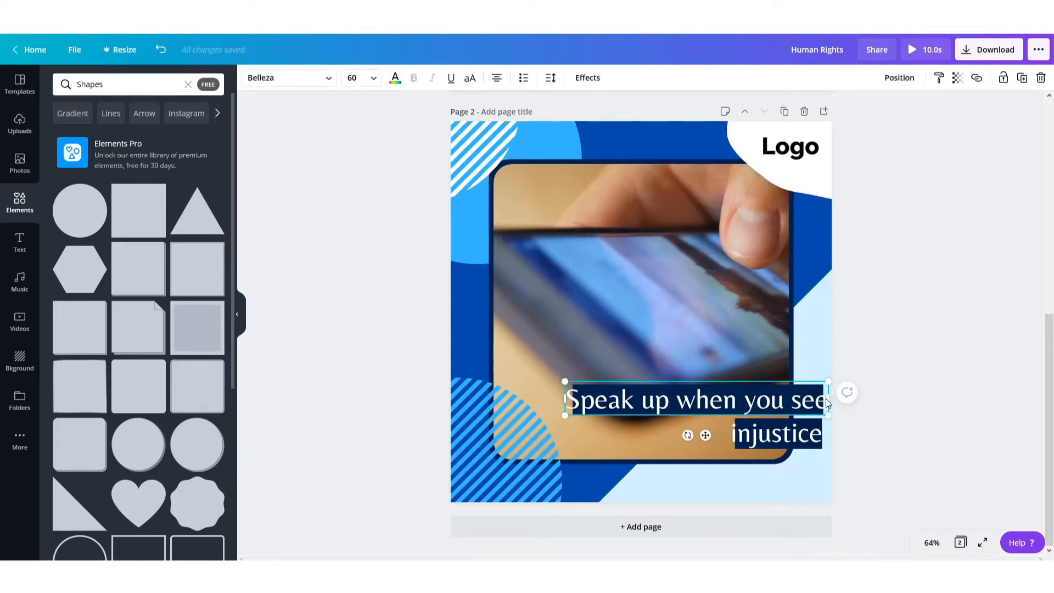
pyautogui.hotkey('shift', 'Left')
pyautogui.hotkey('shift', 'Left')
pyautogui.hotkey('shift', 'Left')
pyautogui.hotkey('shift', 'Left')
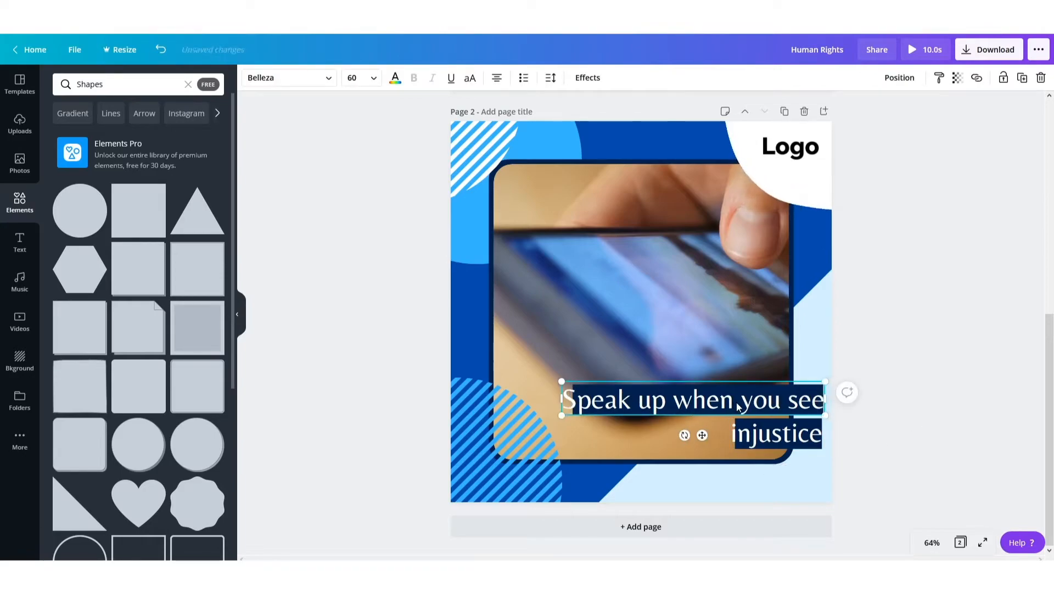
pyautogui.click(798, 442)
pyautogui.hotkey('shift', 'Left')
pyautogui.hotkey('shift', 'Left')
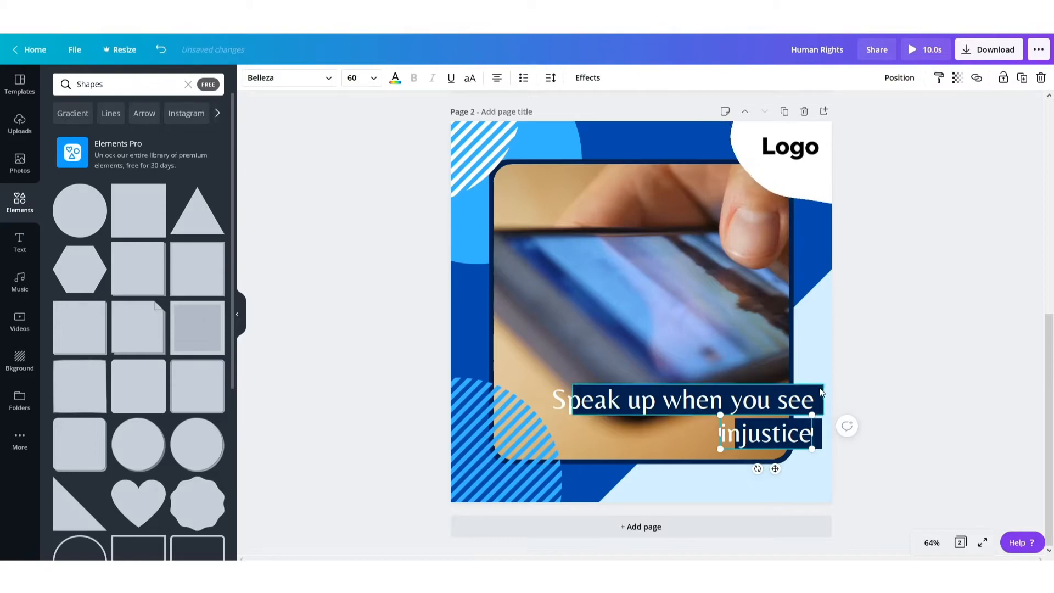
# Widen both navy bars leftward so they extend slightly beyond the start of "Speak up when you see" and "injustice"
pyautogui.click(575, 404)
pyautogui.moveTo(570, 401); pyautogui.dragTo(542, 401)
pyautogui.click(743, 441)
pyautogui.moveTo(734, 436); pyautogui.dragTo(708, 442)
pyautogui.click(952, 353)
# Remove the smartphone video from the page 2 frame and fill the frame with the uploaded 11.7 s protest crowd video
pyautogui.click(745, 275)
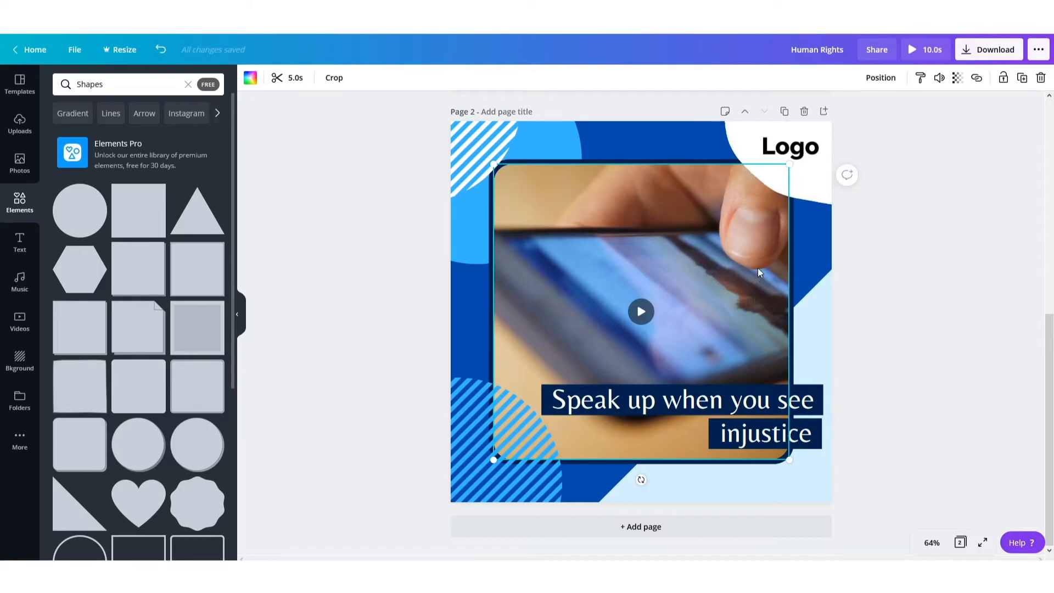
pyautogui.press('Delete')
pyautogui.click(22, 126)
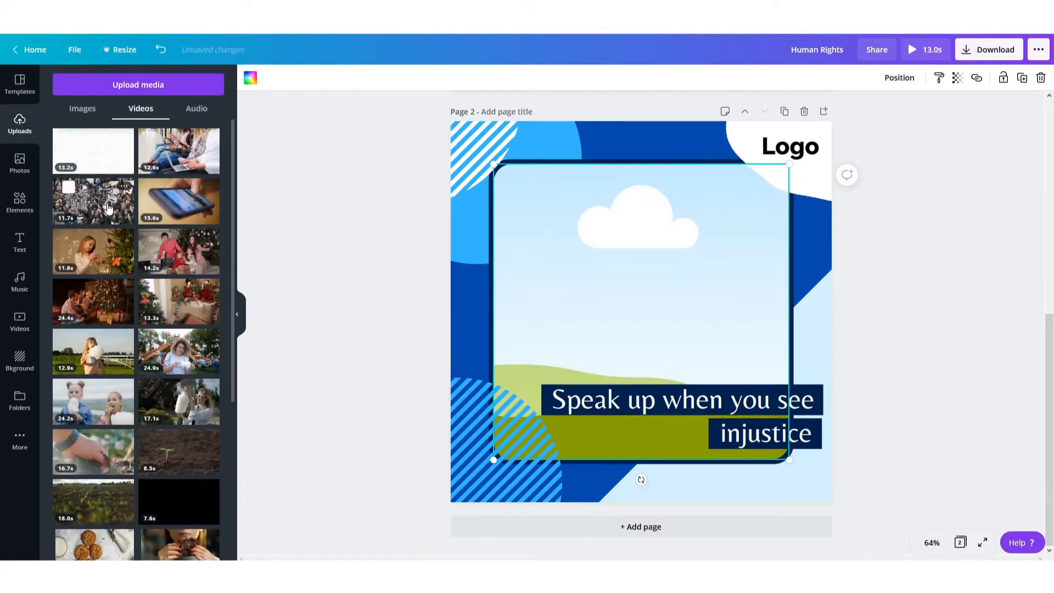
pyautogui.moveTo(95, 203); pyautogui.dragTo(649, 252)
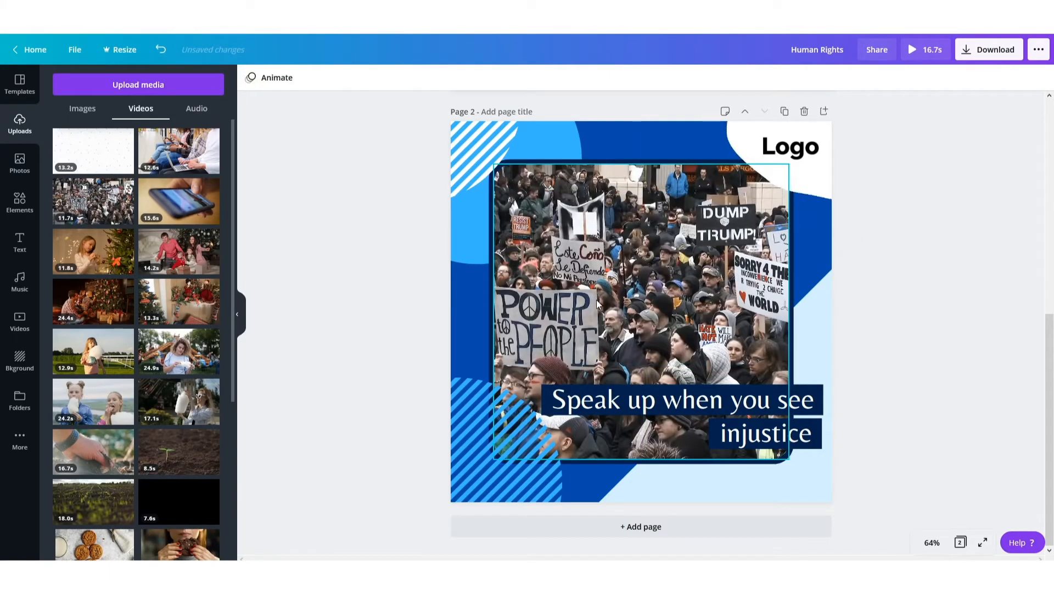
# Trim the end of the protest crowd video so the clip lasts 5.0 s
pyautogui.click(598, 306)
pyautogui.click(303, 76)
pyautogui.moveTo(1010, 80); pyautogui.dragTo(587, 76)
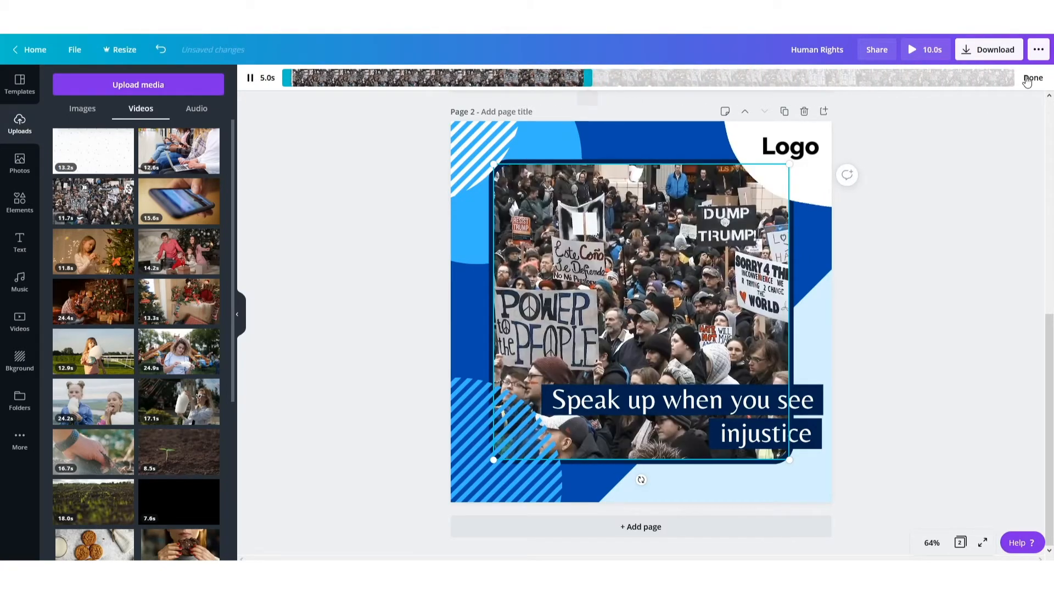
pyautogui.click(1030, 78)
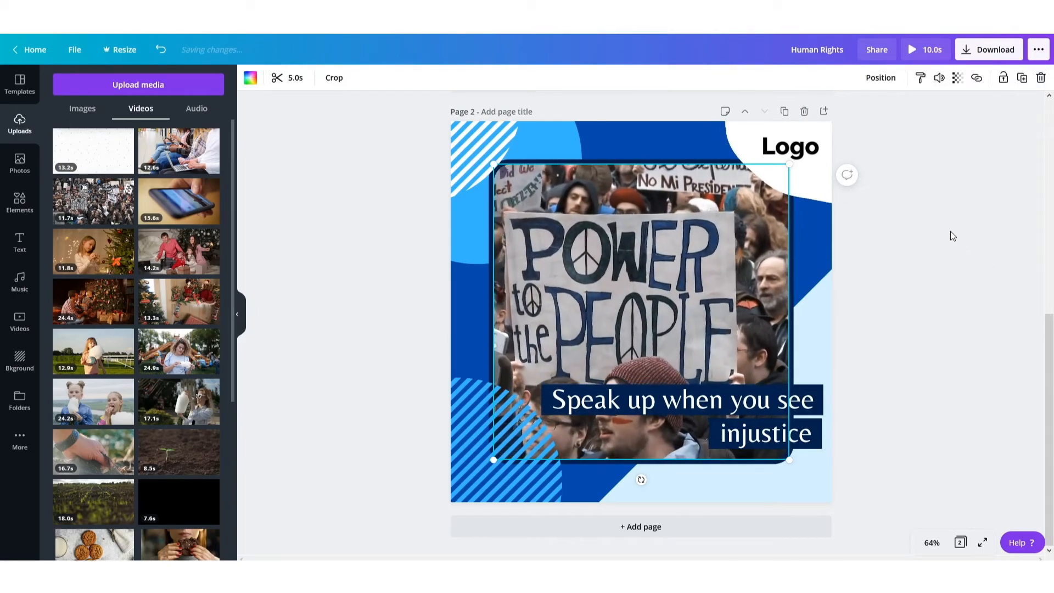
# Copy all page 1 elements and paste them onto a newly added page 3
pyautogui.click(950, 231)
pyautogui.scroll(7, 953, 243)
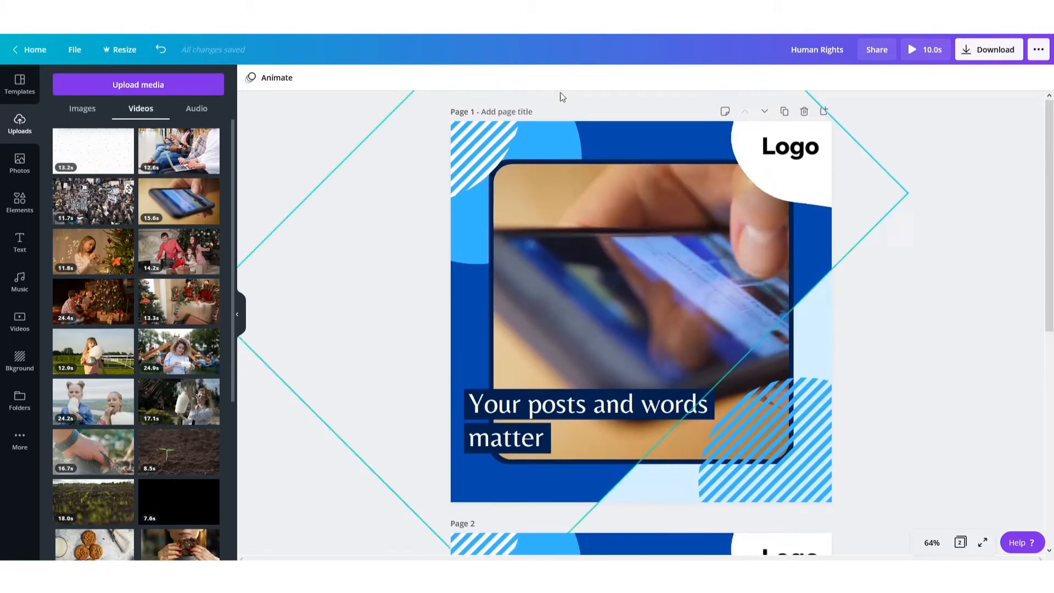
pyautogui.moveTo(417, 107); pyautogui.dragTo(856, 506)
pyautogui.scroll(-3, 955, 340)
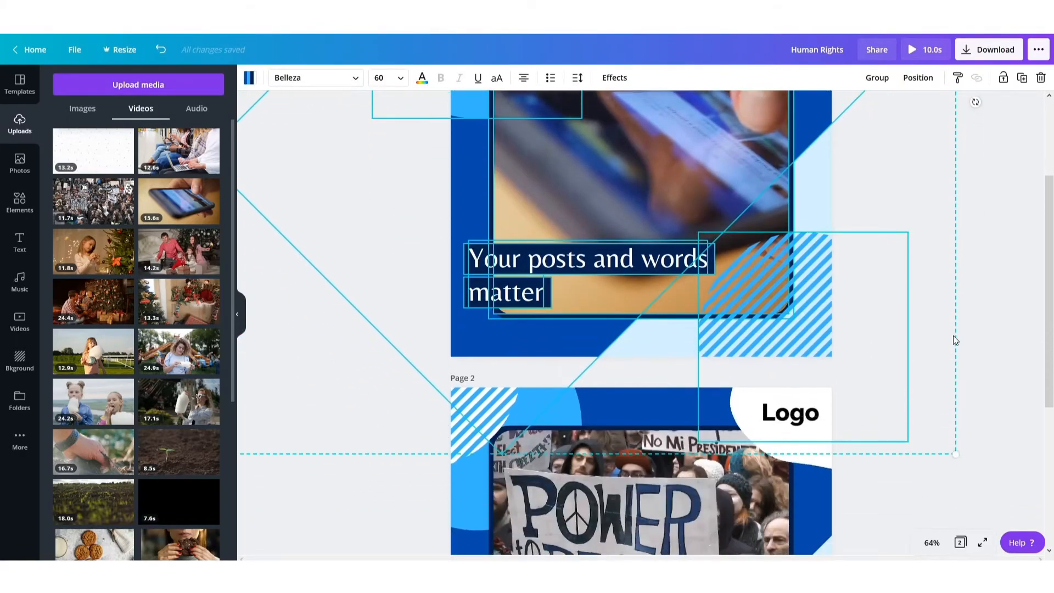
pyautogui.scroll(-5, 954, 337)
pyautogui.click(677, 528)
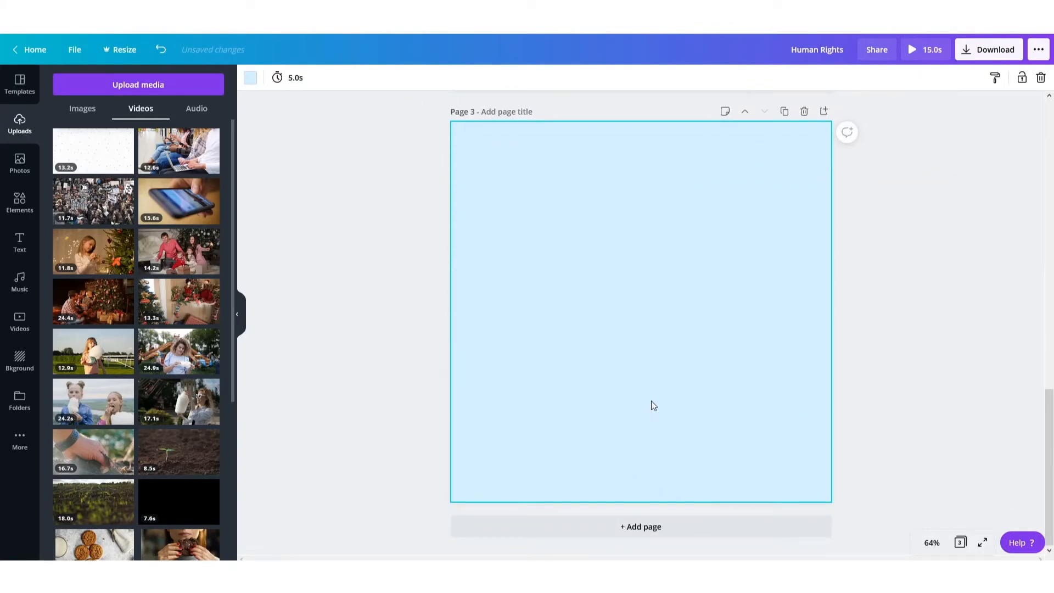
pyautogui.hotkey('ctrl', 'v')
pyautogui.click(953, 308)
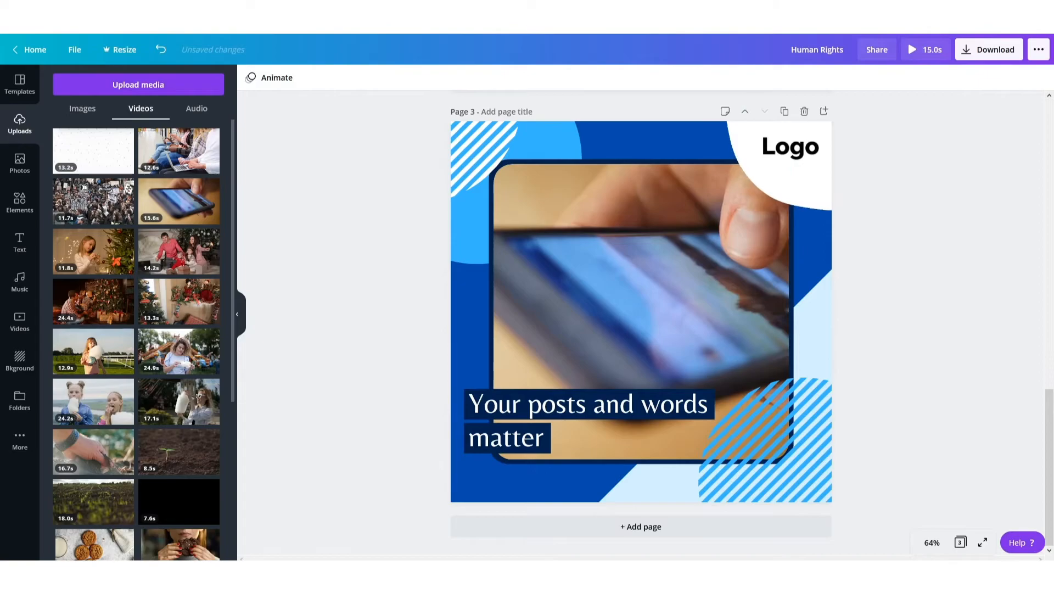
# Copy "We should strive hard to" from the text notes and replace "Your posts and words" on page 3 with it
pyautogui.hotkey('alt', 'Tab')
pyautogui.moveTo(110, 267); pyautogui.dragTo(1, 270)
pyautogui.hotkey('ctrl', 'c')
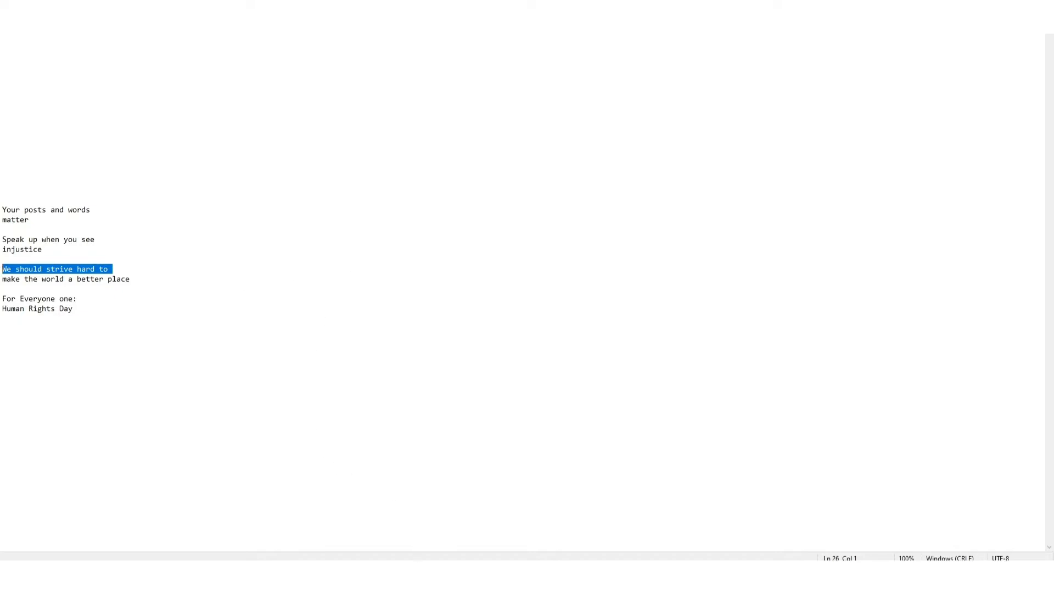
pyautogui.hotkey('alt', 'Tab')
pyautogui.click(551, 407)
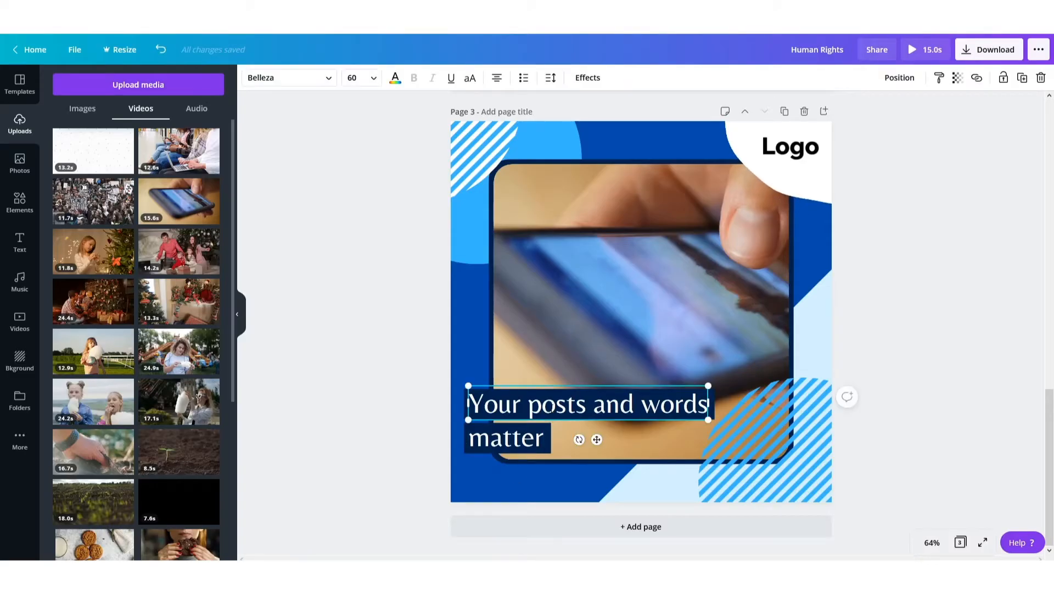
pyautogui.tripleClick(551, 408)
pyautogui.hotkey('ctrl', 'v')
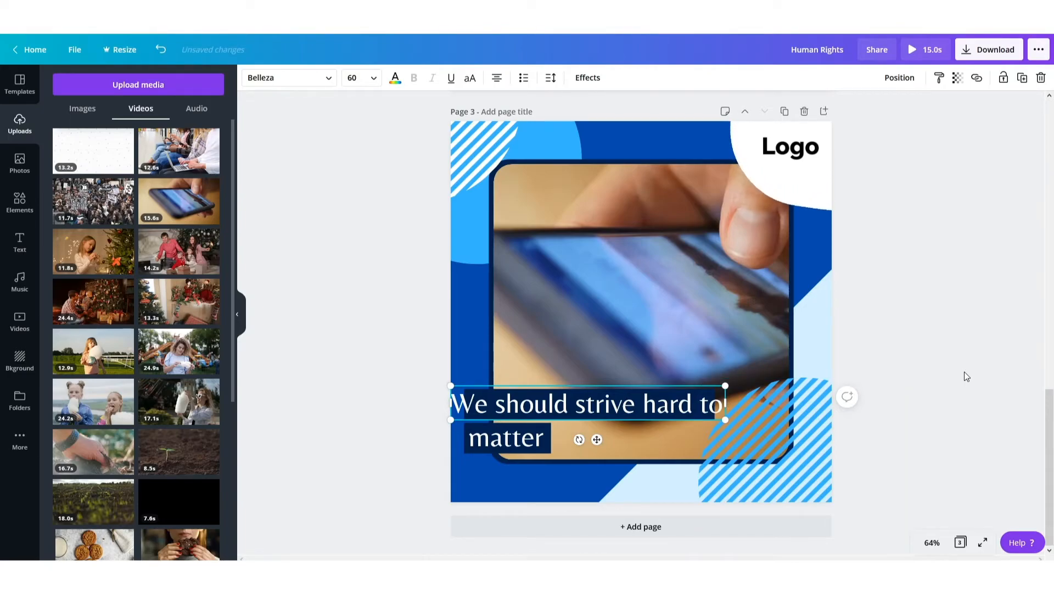
# Nudge "We should strive hard to" right inside the start of its navy bar, and extend the bar rightward slightly past the text
pyautogui.press('Right')
pyautogui.press('Right')
pyautogui.press('Right')
pyautogui.press('Right')
pyautogui.press('Right')
pyautogui.press('Right')
pyautogui.press('Right')
pyautogui.press('Right')
pyautogui.press('Right')
pyautogui.press('Right')
pyautogui.press('Right')
pyautogui.press('Right')
pyautogui.press('Right')
pyautogui.press('Right')
pyautogui.press('Right')
pyautogui.press('Right')
pyautogui.press('Right')
pyautogui.press('Right')
pyautogui.press('Right')
pyautogui.press('Right')
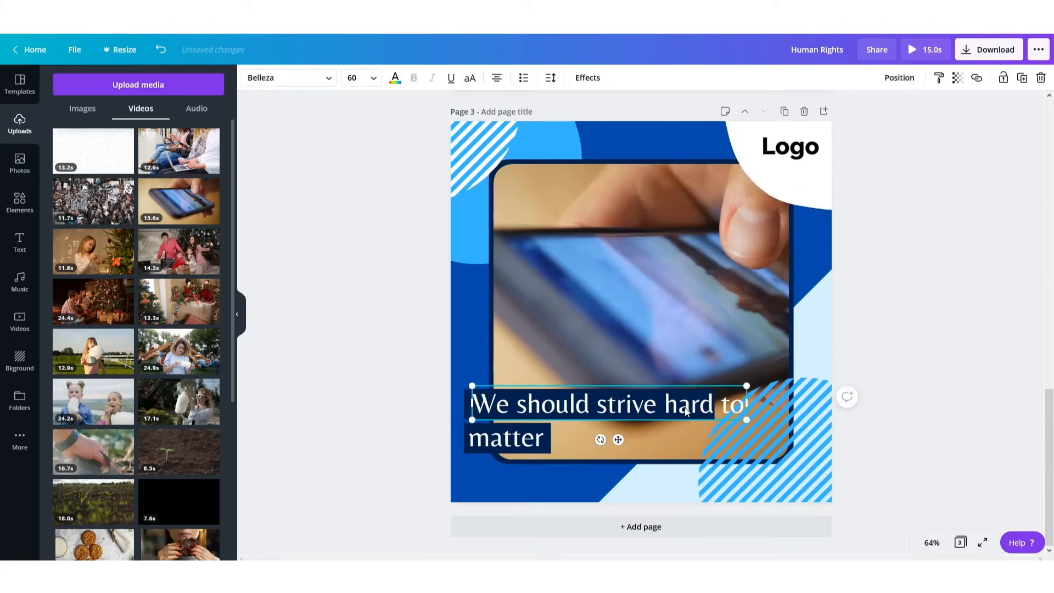
pyautogui.click(950, 362)
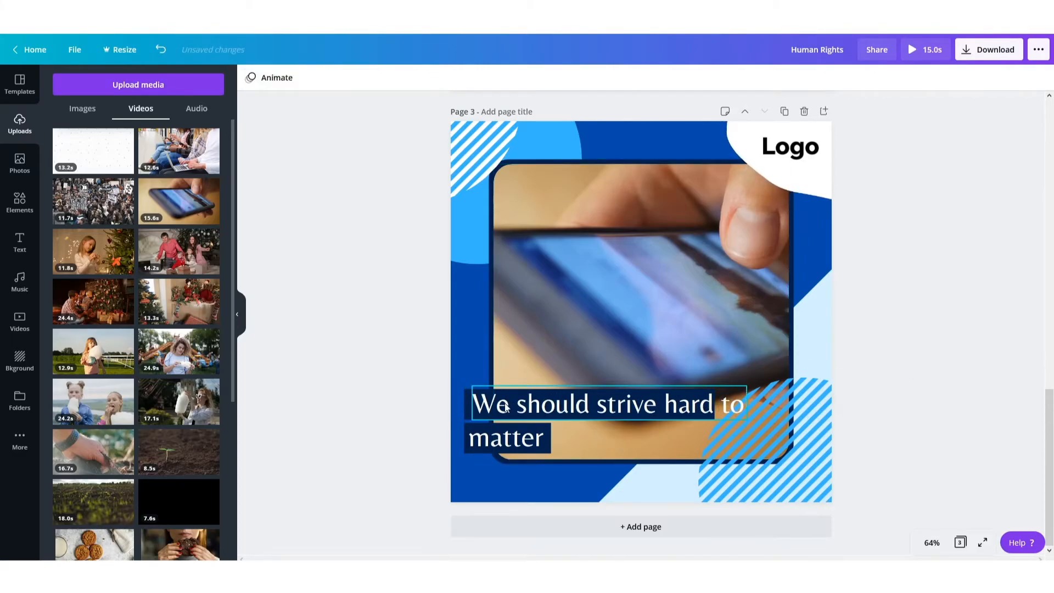
pyautogui.click(471, 411)
pyautogui.moveTo(717, 406); pyautogui.dragTo(750, 405)
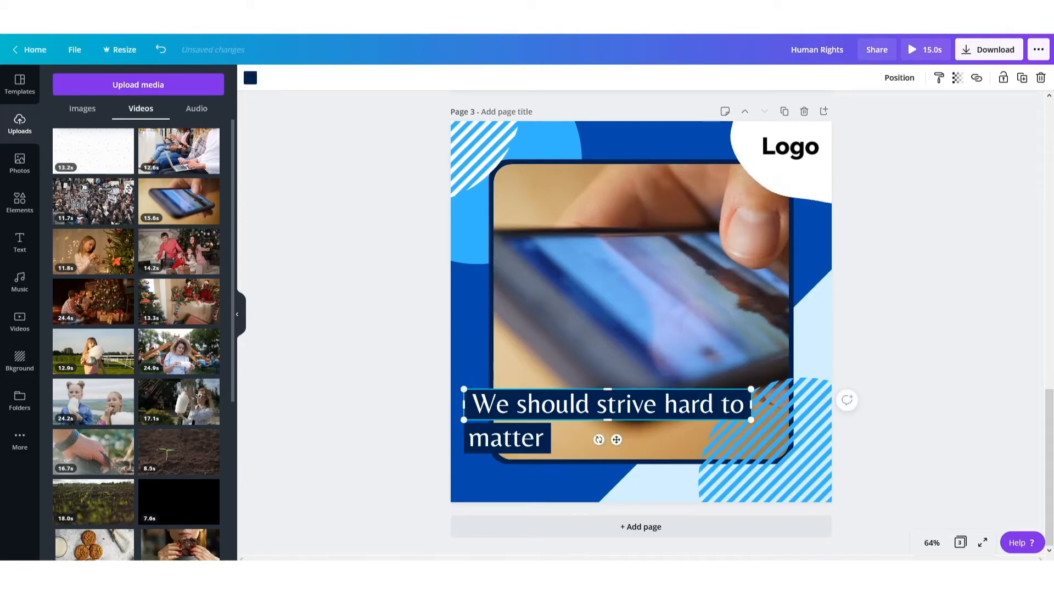
# Replace "matter" on page 3 with "make the world a better place" from the text notes, and widen its text box to 1,080 for one line
pyautogui.hotkey('alt', 'Tab')
pyautogui.moveTo(131, 279); pyautogui.dragTo(7, 282)
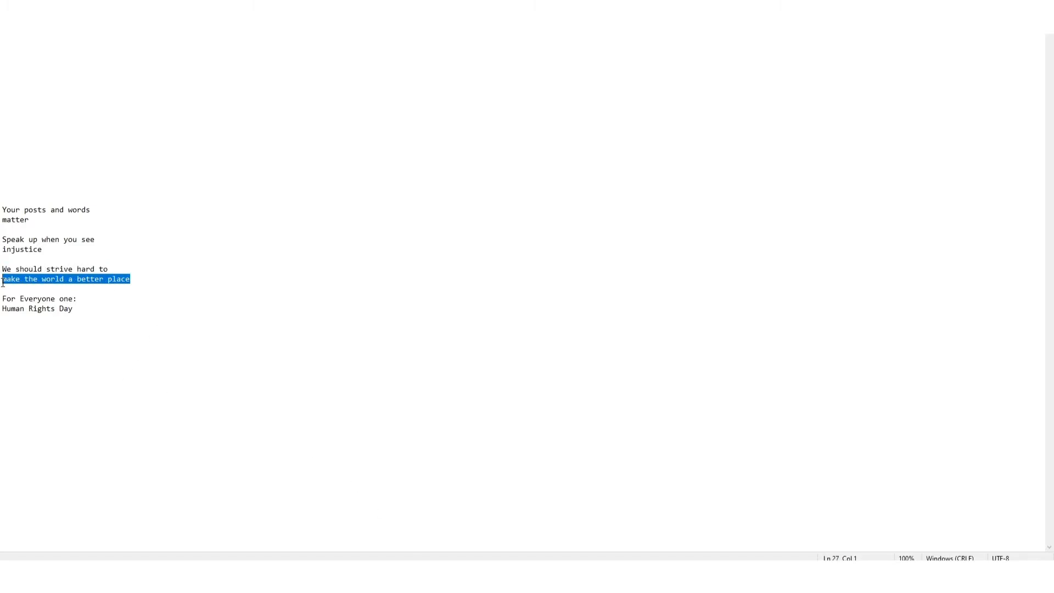
pyautogui.hotkey('alt', 'Tab')
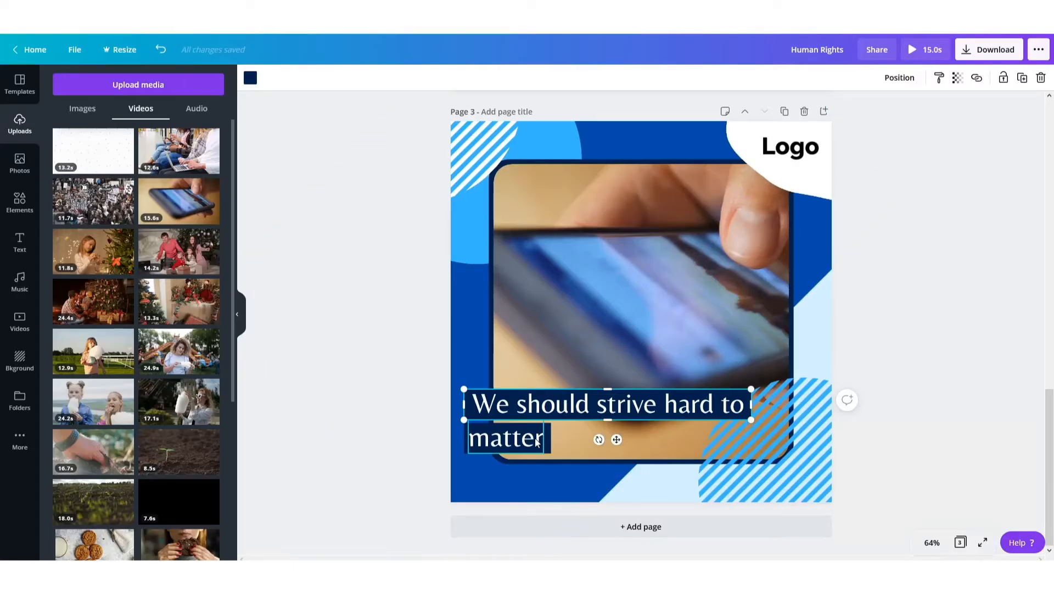
pyautogui.click(516, 437)
pyautogui.doubleClick(516, 437)
pyautogui.write('make the world a better place')
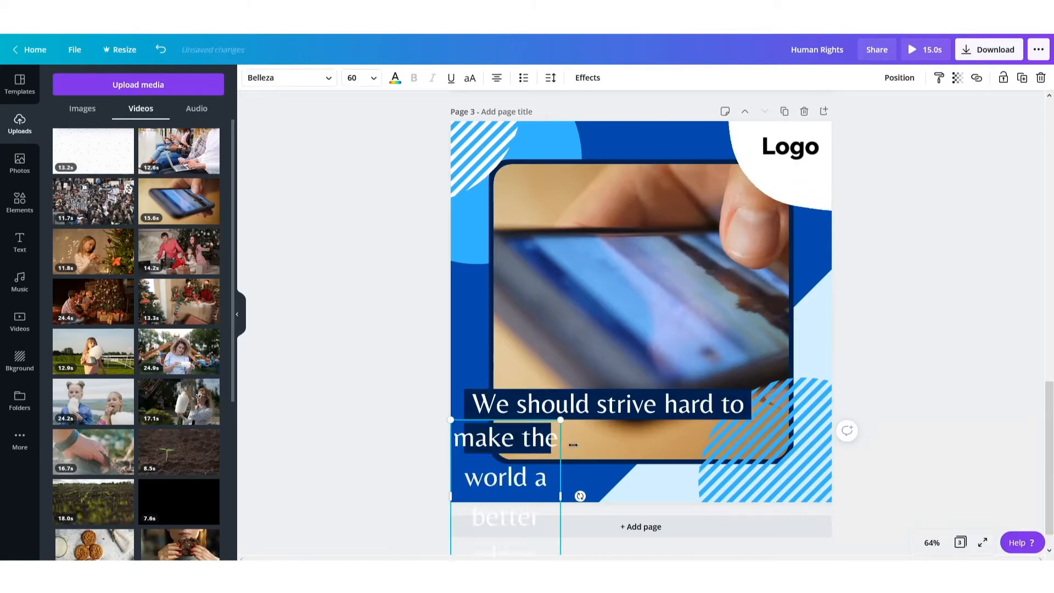
pyautogui.moveTo(562, 501); pyautogui.dragTo(832, 450)
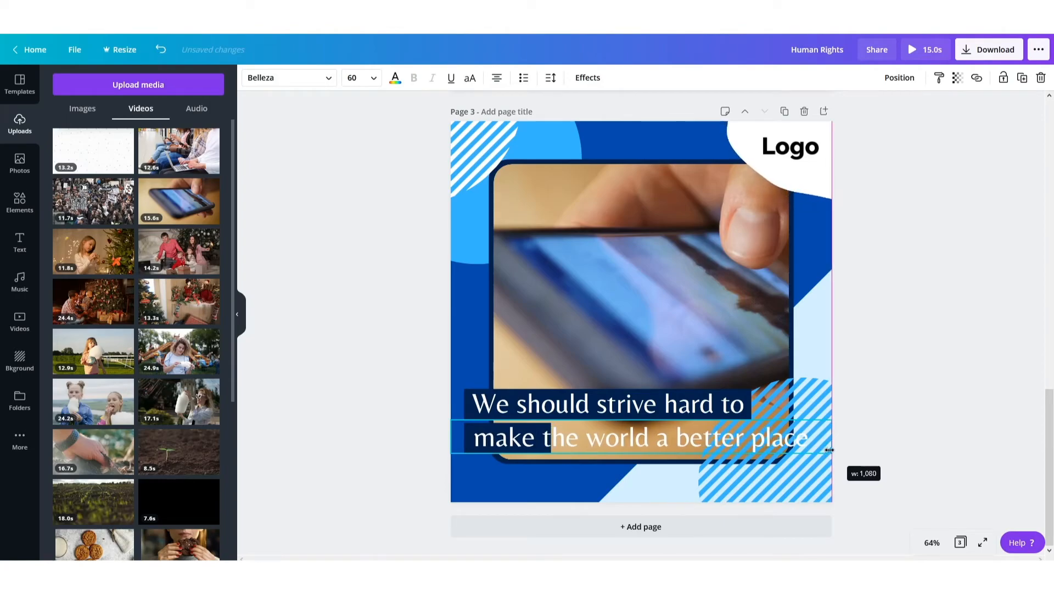
pyautogui.click(940, 407)
# Extend the lower navy bar on page 3 rightward slightly past the end of "make the world a better place"
pyautogui.click(474, 440)
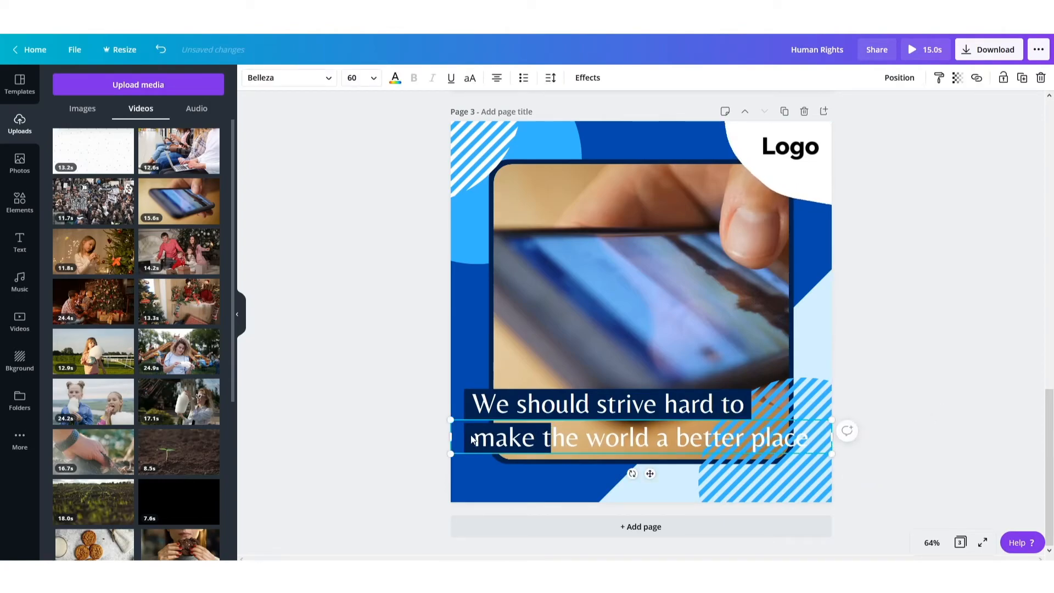
pyautogui.click(470, 436)
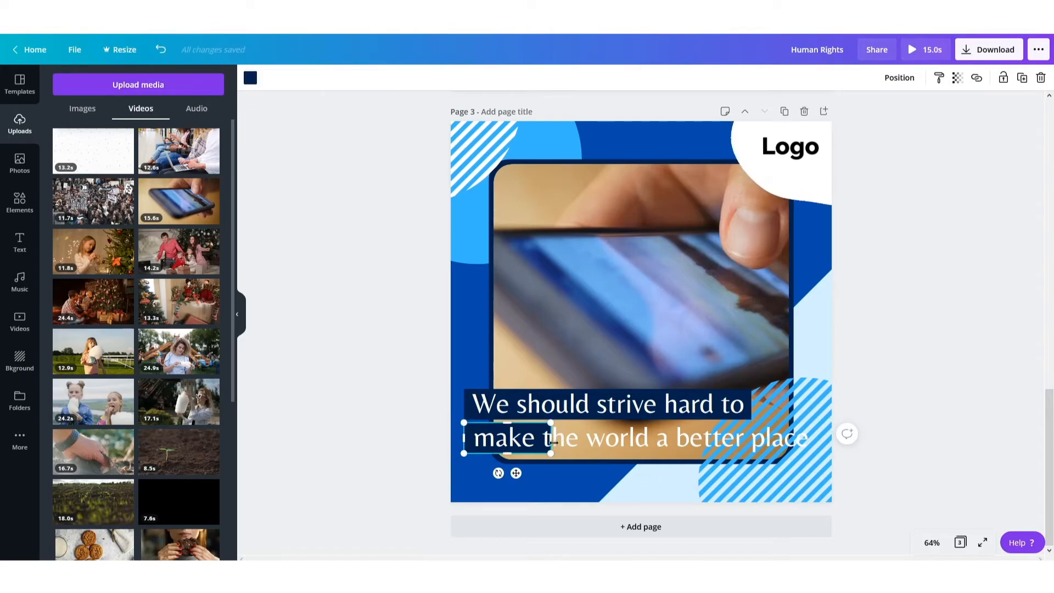
pyautogui.moveTo(549, 439); pyautogui.dragTo(812, 440)
pyautogui.click(961, 407)
# Remove the smartphone video from the page 3 frame and fill the frame with the uploaded 12.6 s video of seated people with devices
pyautogui.click(690, 299)
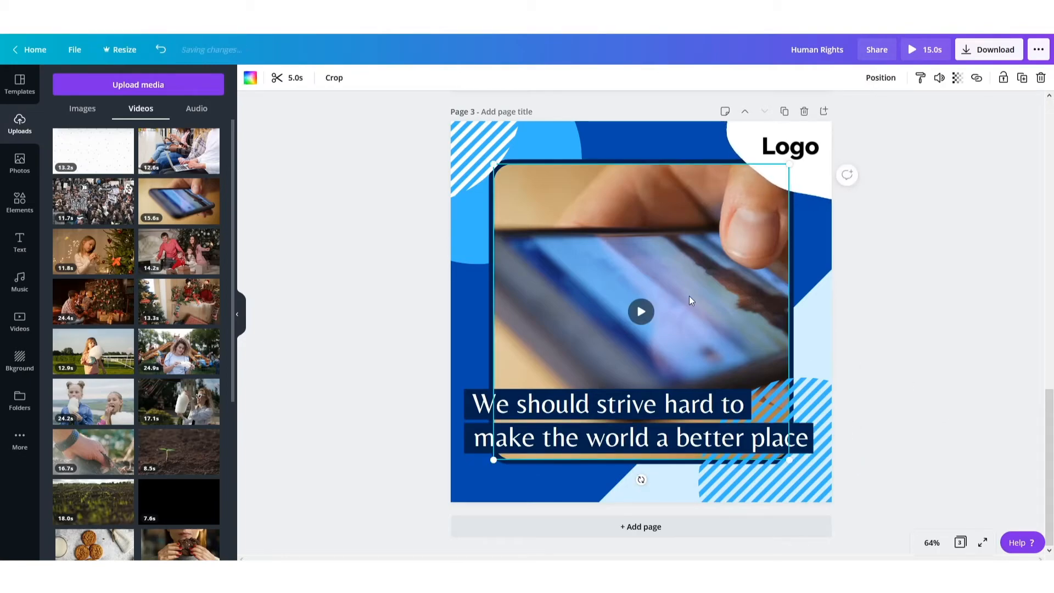
pyautogui.press('Delete')
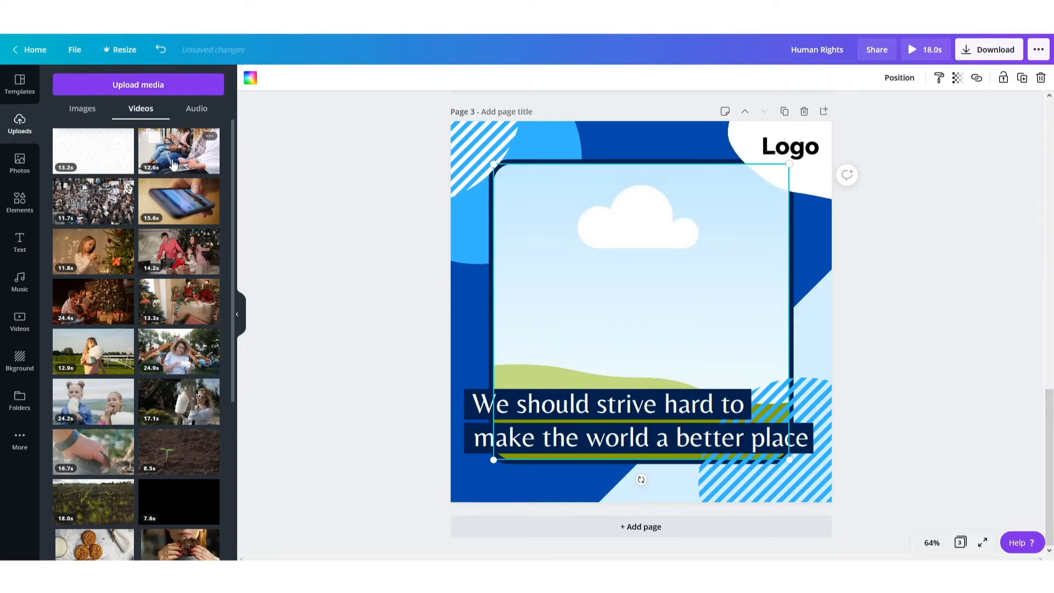
pyautogui.moveTo(179, 162); pyautogui.dragTo(687, 276)
# Trim the end of the page 3 video so the clip lasts 5.0 s
pyautogui.click(656, 264)
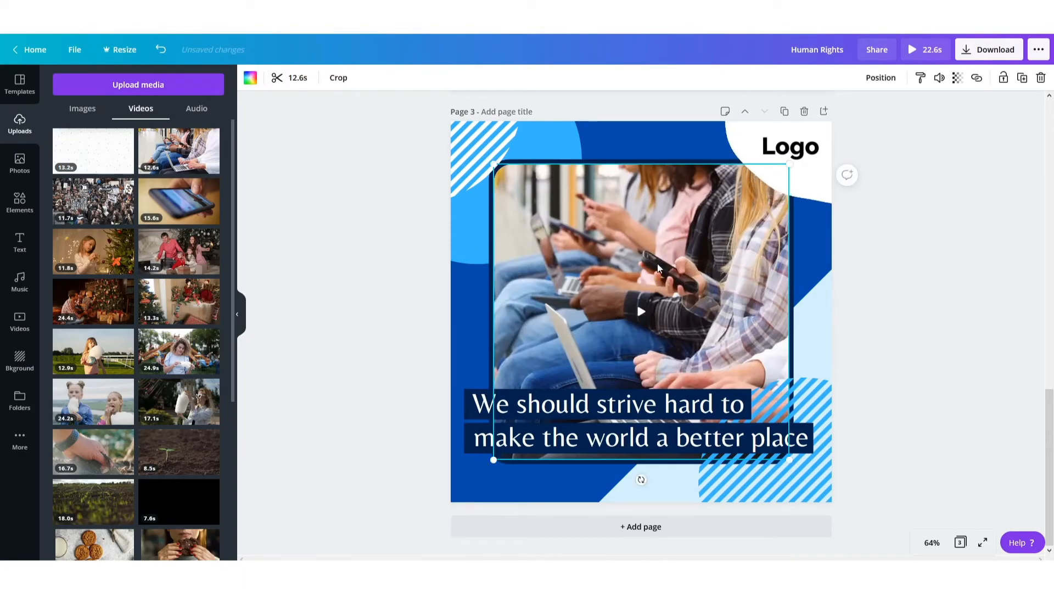
pyautogui.click(296, 82)
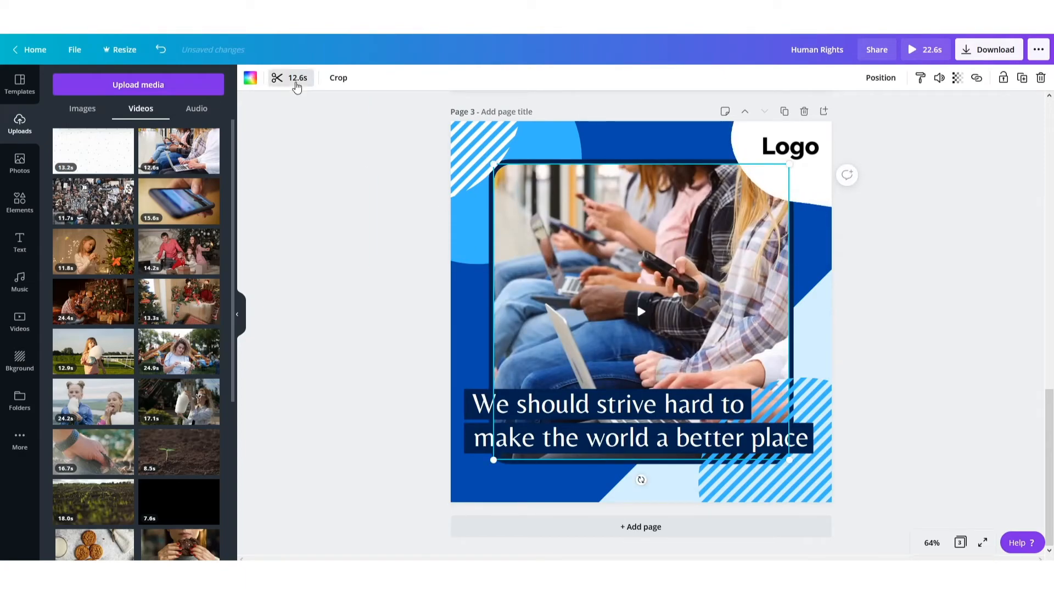
pyautogui.moveTo(1010, 81); pyautogui.dragTo(565, 81)
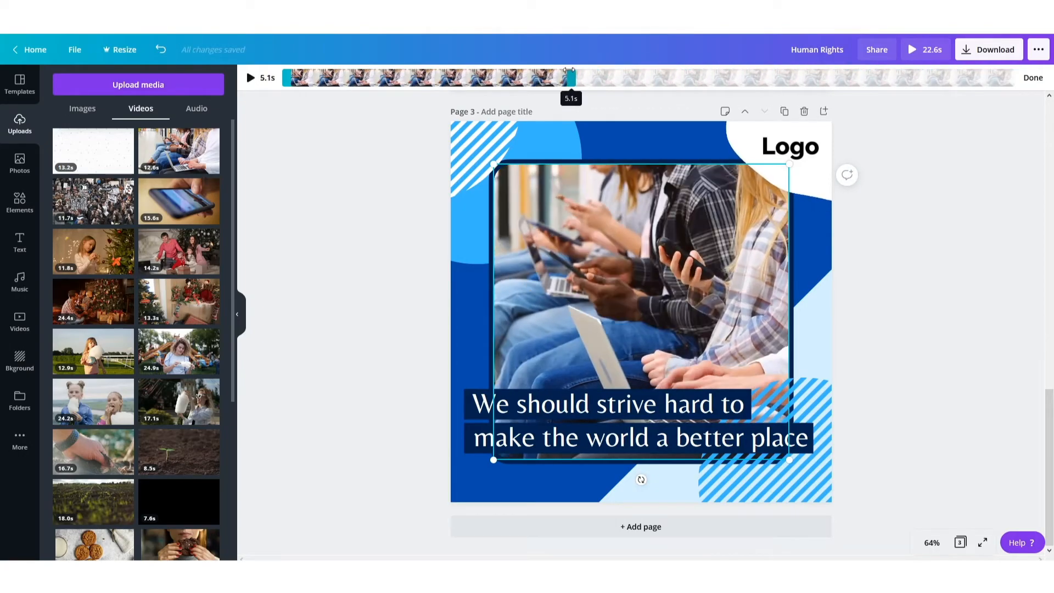
pyautogui.click(1032, 78)
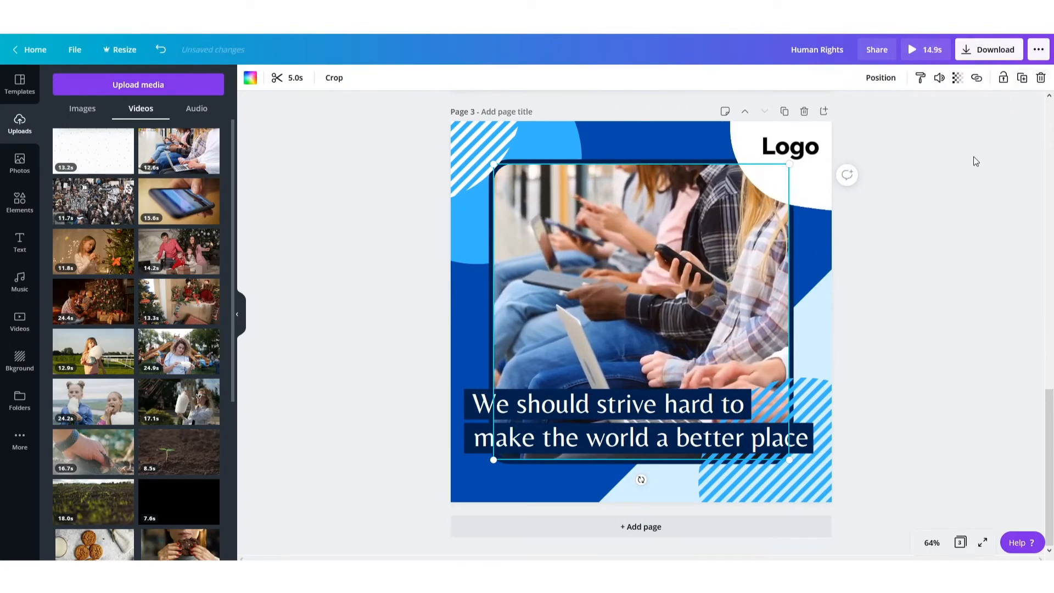
# Copy all page 2 elements and paste them onto a newly added page 4
pyautogui.scroll(10, 972, 256)
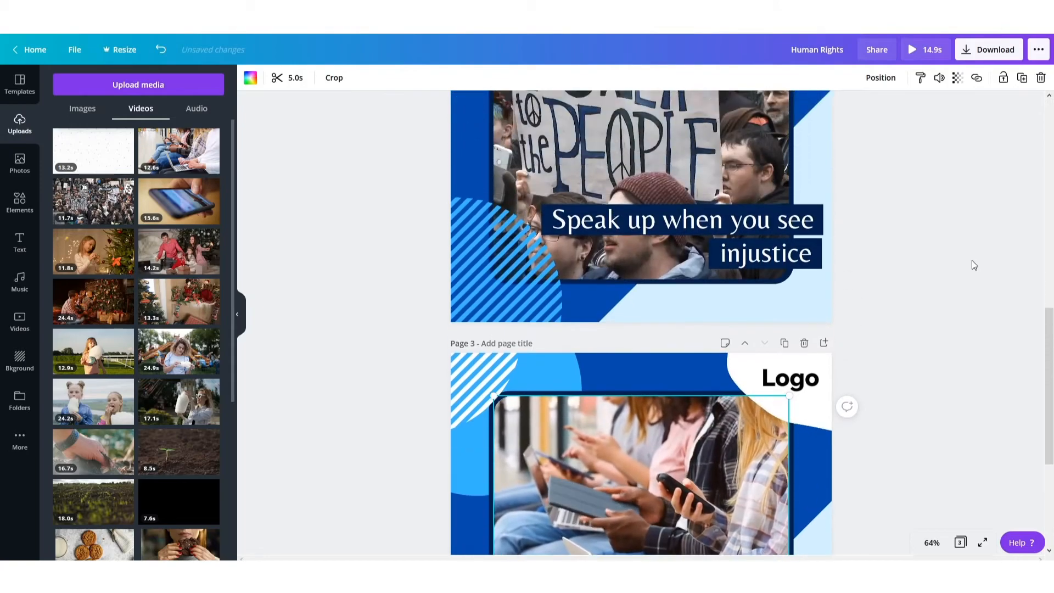
pyautogui.moveTo(416, 200); pyautogui.dragTo(861, 559)
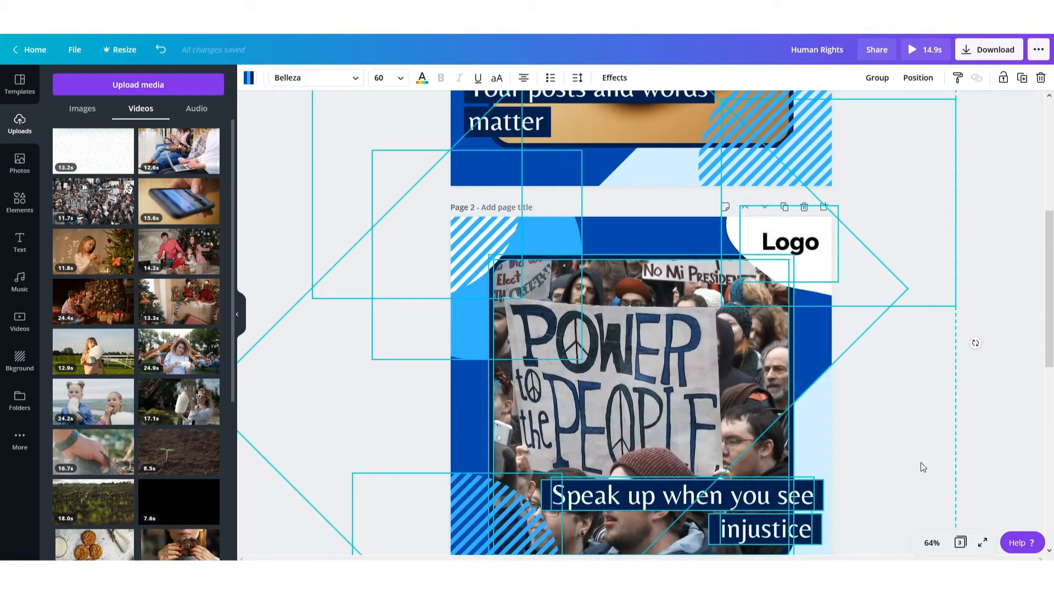
pyautogui.scroll(-9, 971, 351)
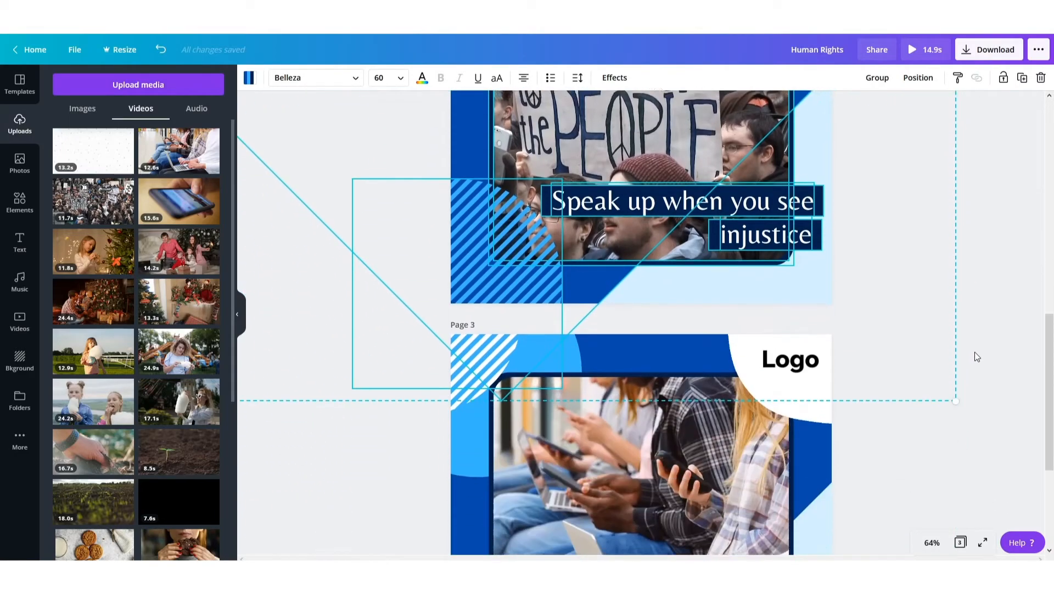
pyautogui.click(711, 530)
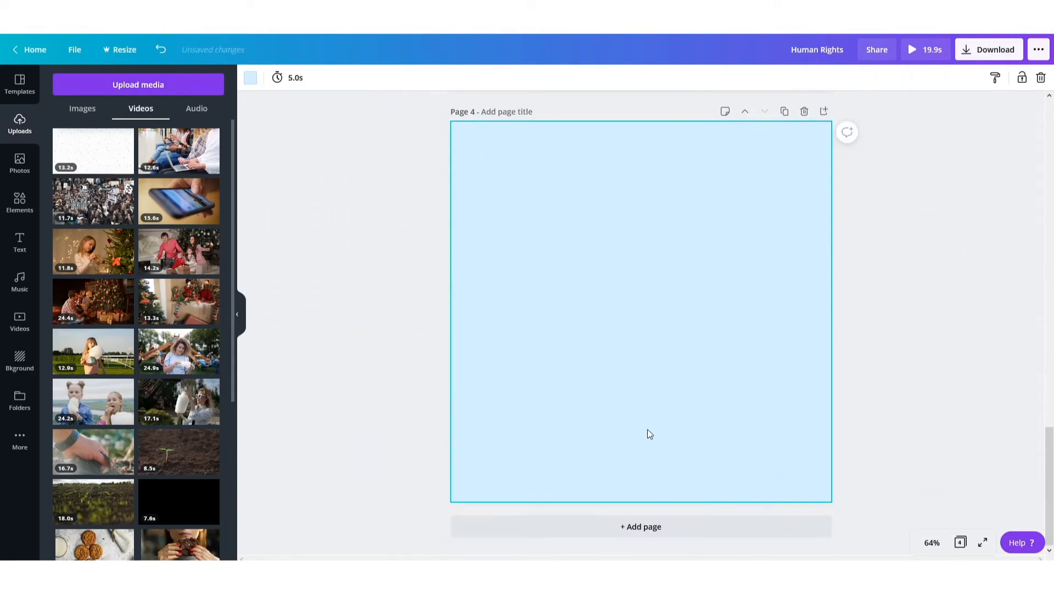
pyautogui.hotkey('ctrl', 'v')
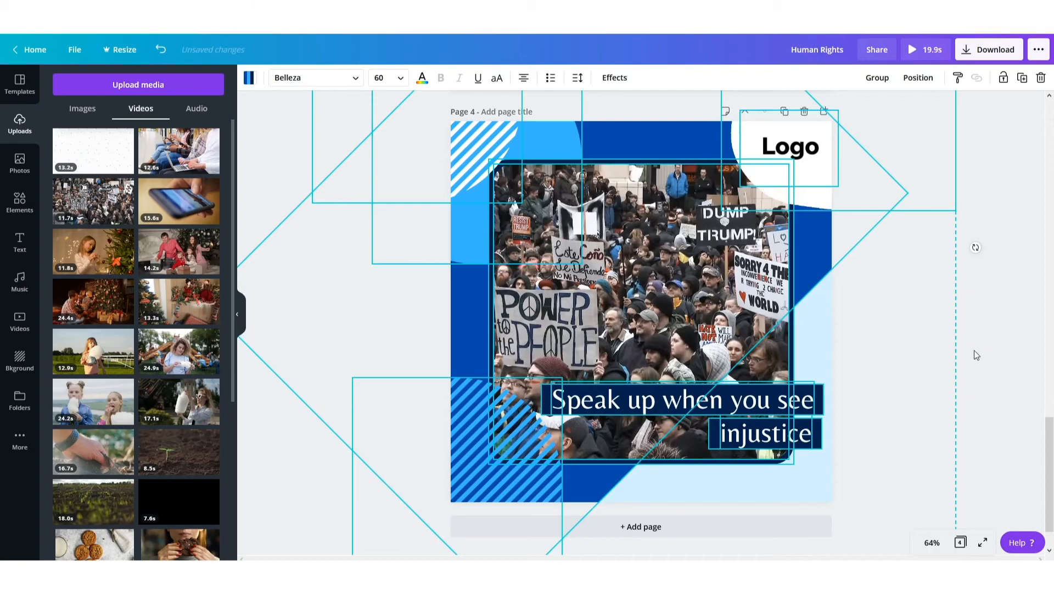
pyautogui.click(979, 354)
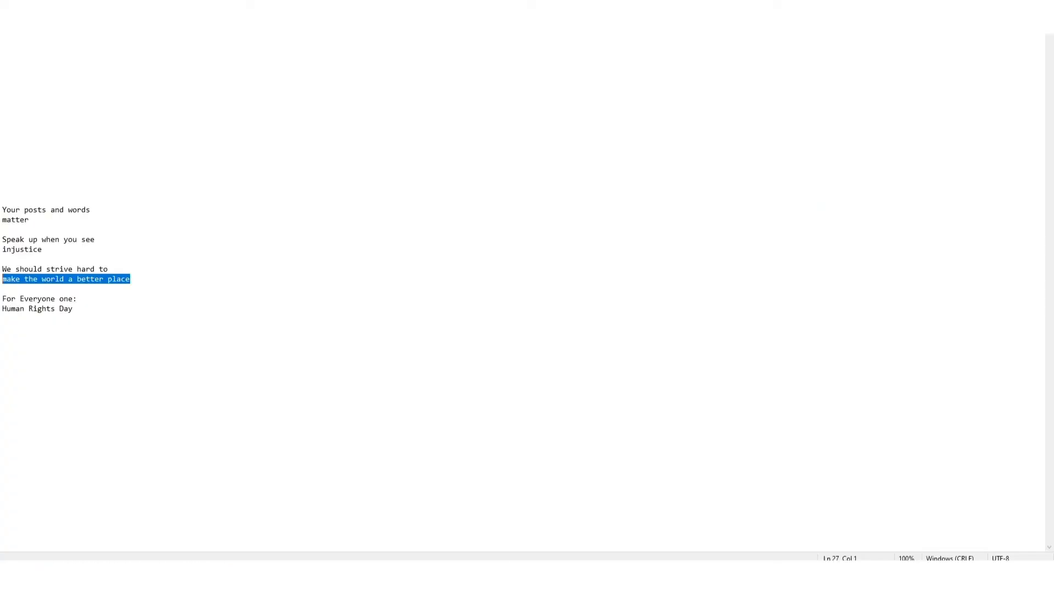
# Replace "Speak up when you see" on page 4 with the next line from the text notes, shortened to "For Everyone:"
pyautogui.moveTo(78, 298); pyautogui.dragTo(2, 299)
pyautogui.hotkey('ctrl', 'c')
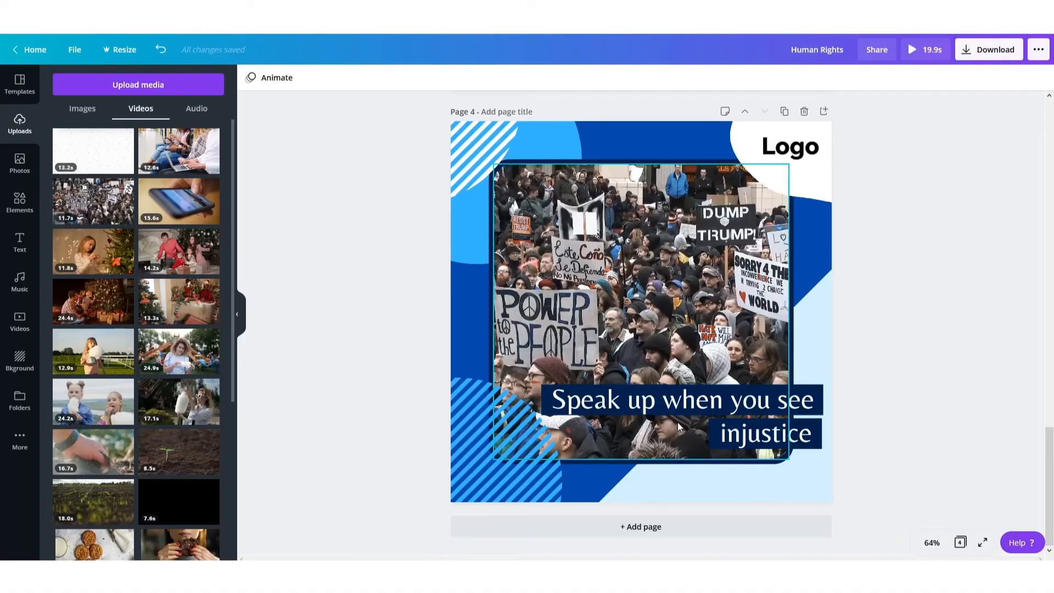
pyautogui.click(672, 398)
pyautogui.click(671, 396)
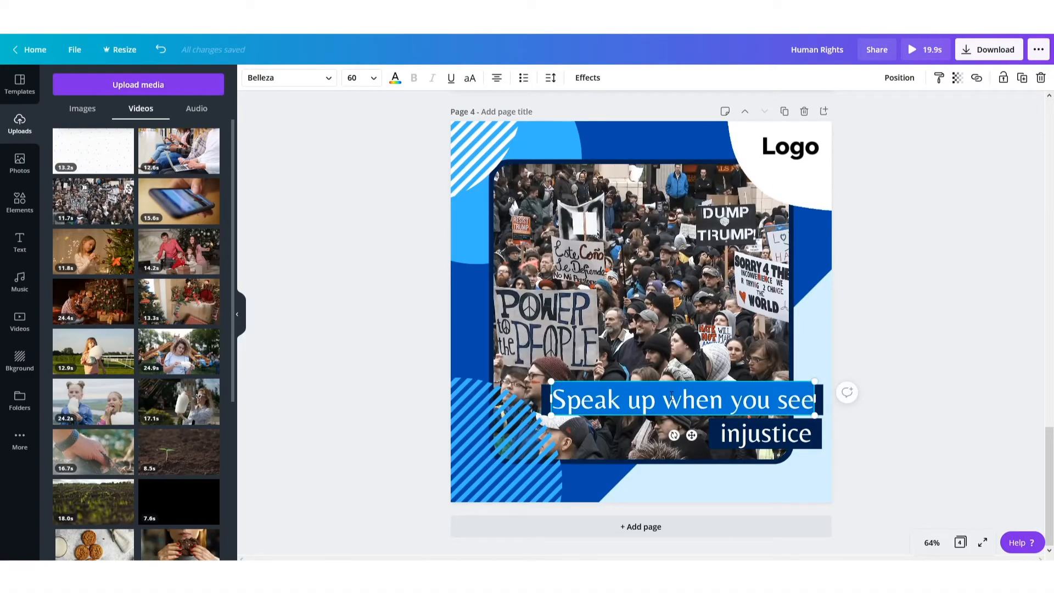
pyautogui.hotkey('ctrl', 'v')
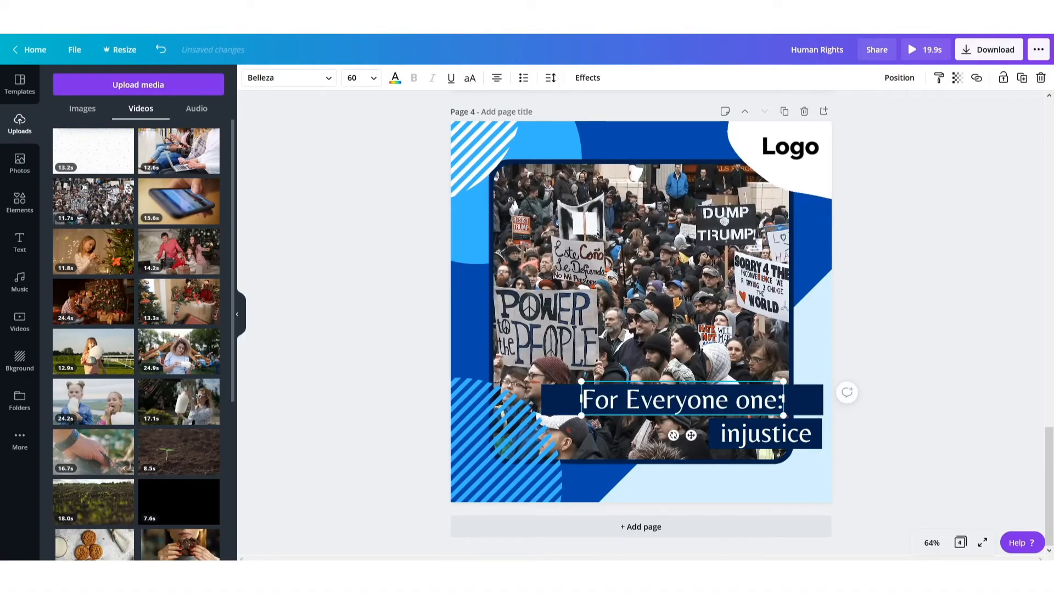
pyautogui.moveTo(736, 400); pyautogui.dragTo(779, 401)
pyautogui.press('BackSpace')
pyautogui.press('BackSpace')
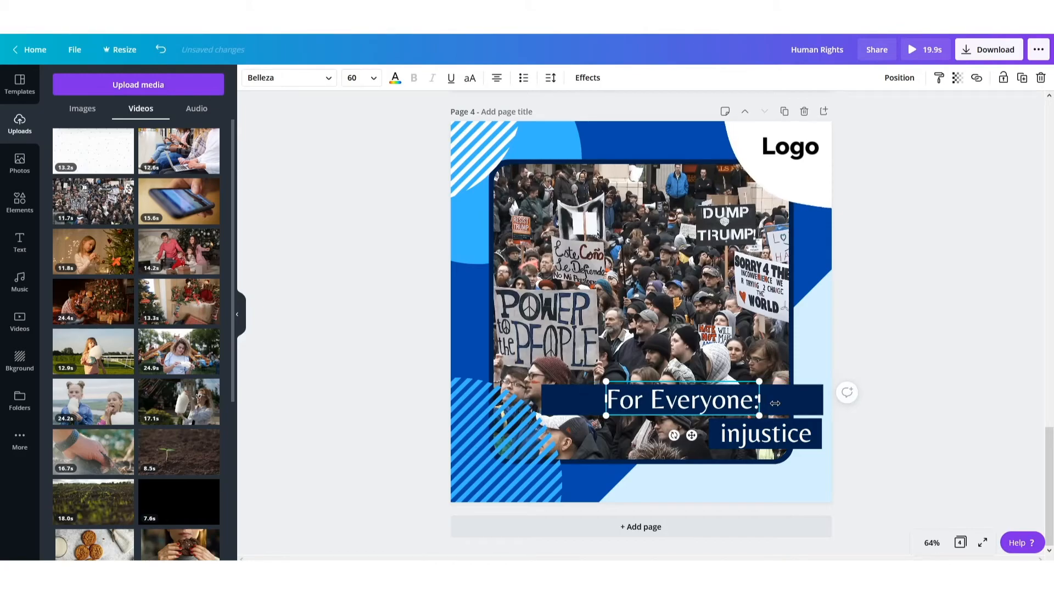
pyautogui.click(940, 385)
# Move "For Everyone:" toward the right end of its navy bar, and shorten the bar's left side to fit the text
pyautogui.moveTo(704, 405); pyautogui.dragTo(750, 400)
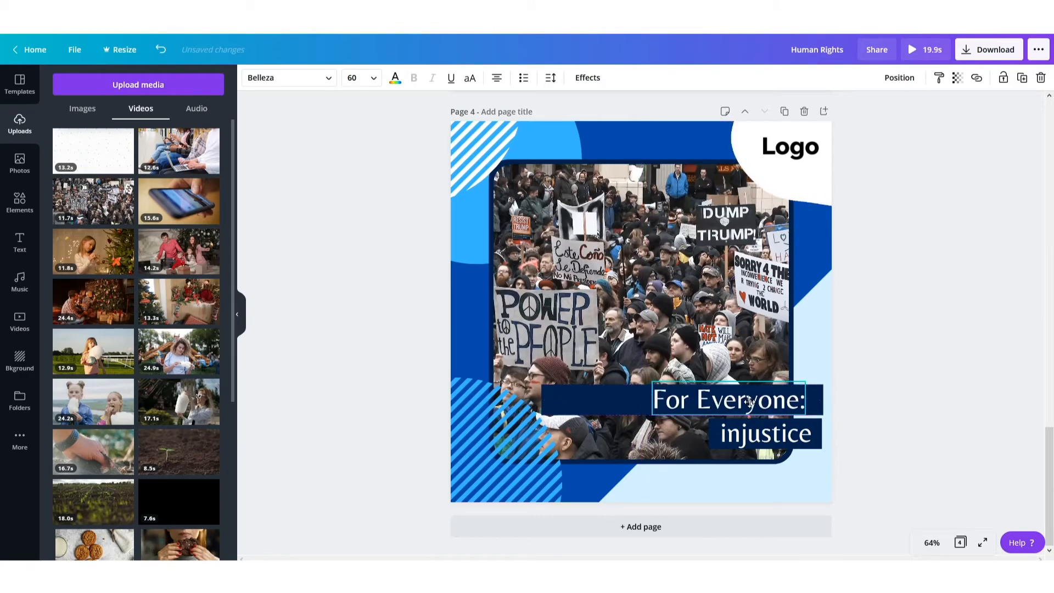
pyautogui.click(628, 410)
pyautogui.moveTo(542, 400); pyautogui.dragTo(641, 402)
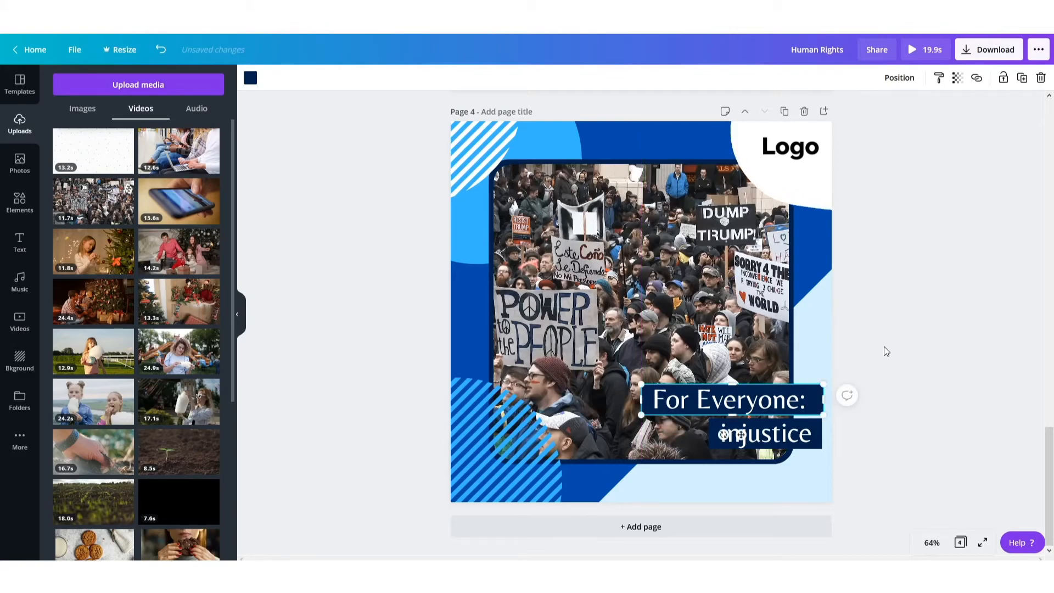
# Replace "injustice" on page 4 with "Human Rights Day" from the text notes, and widen its text box to fit one line
pyautogui.hotkey('alt', 'Tab')
pyautogui.moveTo(73, 309); pyautogui.dragTo(2, 310)
pyautogui.hotkey('ctrl', 'c')
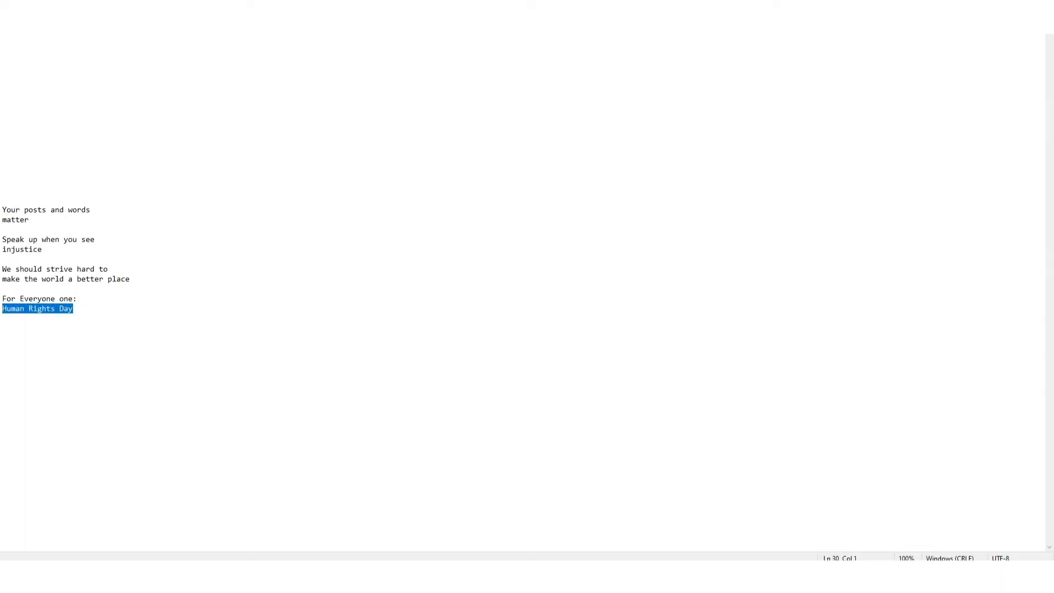
pyautogui.hotkey('alt', 'Tab')
pyautogui.click(768, 439)
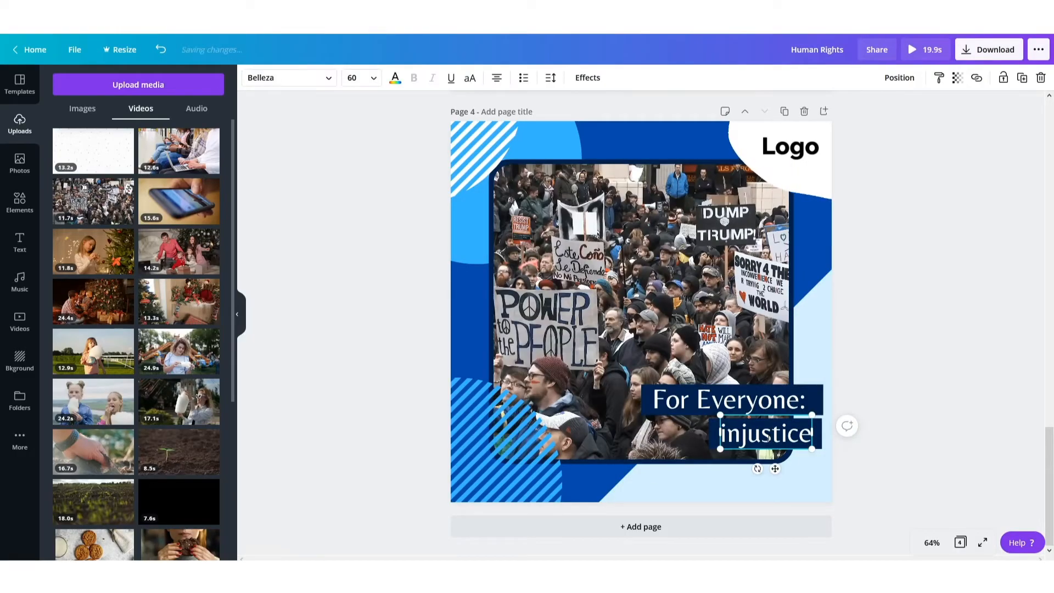
pyautogui.click(768, 438)
pyautogui.hotkey('ctrl', 'v')
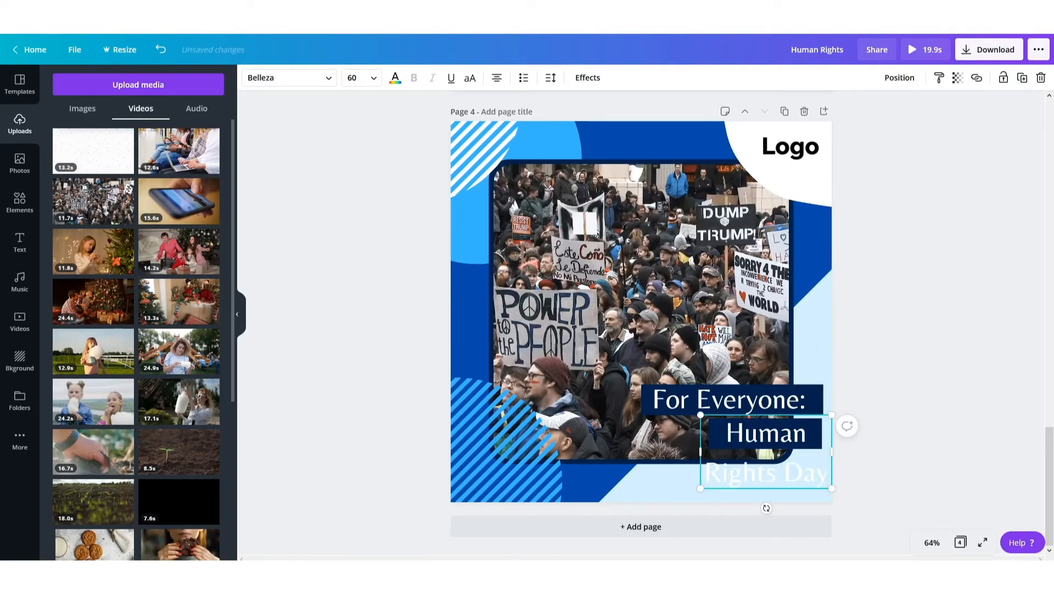
pyautogui.moveTo(698, 450); pyautogui.dragTo(570, 450)
pyautogui.click(901, 399)
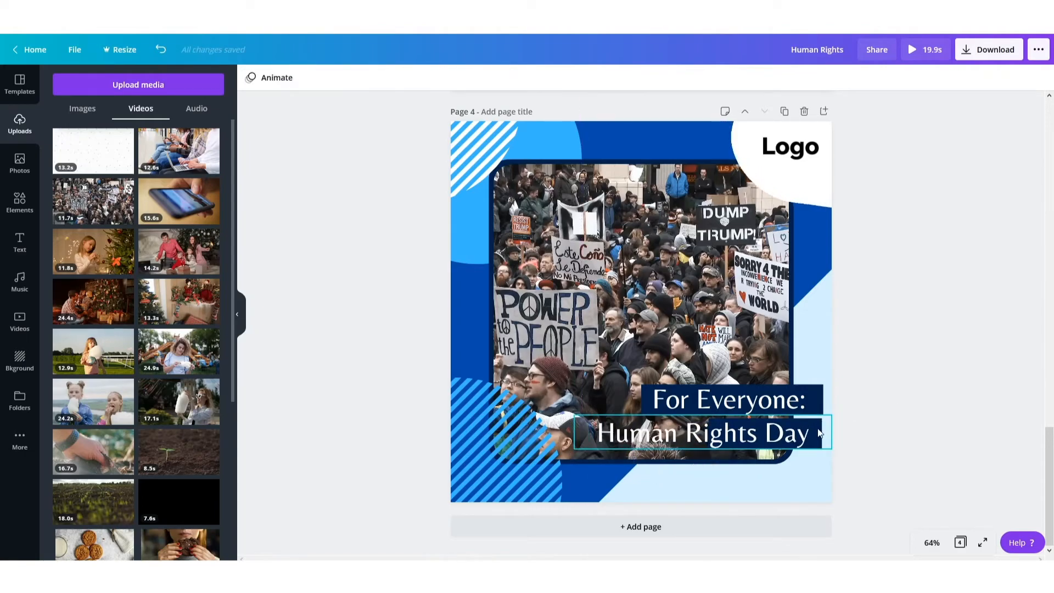
# Extend the navy bar behind "Human Rights Day" on its left side to a width of about 668
pyautogui.click(818, 433)
pyautogui.click(818, 433)
pyautogui.moveTo(709, 434); pyautogui.dragTo(586, 446)
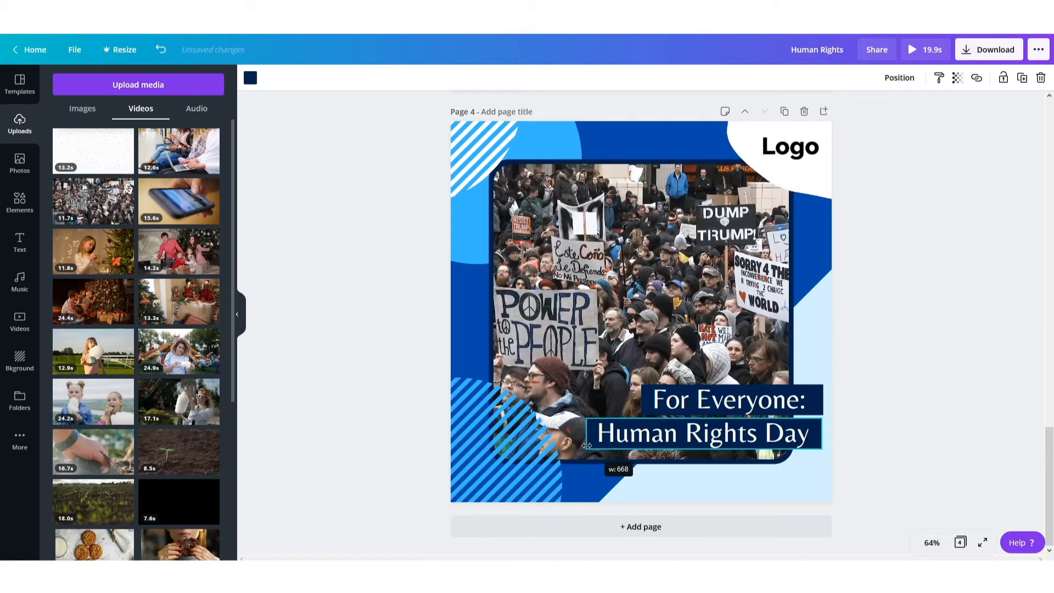
pyautogui.click(1030, 376)
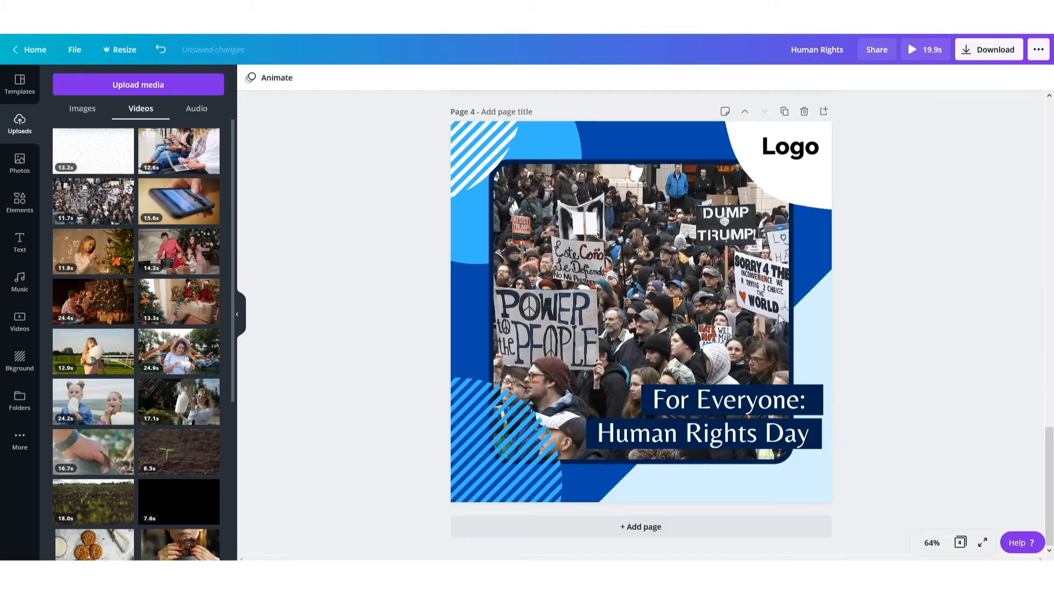
# Replace the protest video in the page 4 frame with the uploaded 13.2 s confetti and hands video
pyautogui.click(631, 296)
pyautogui.press('Delete')
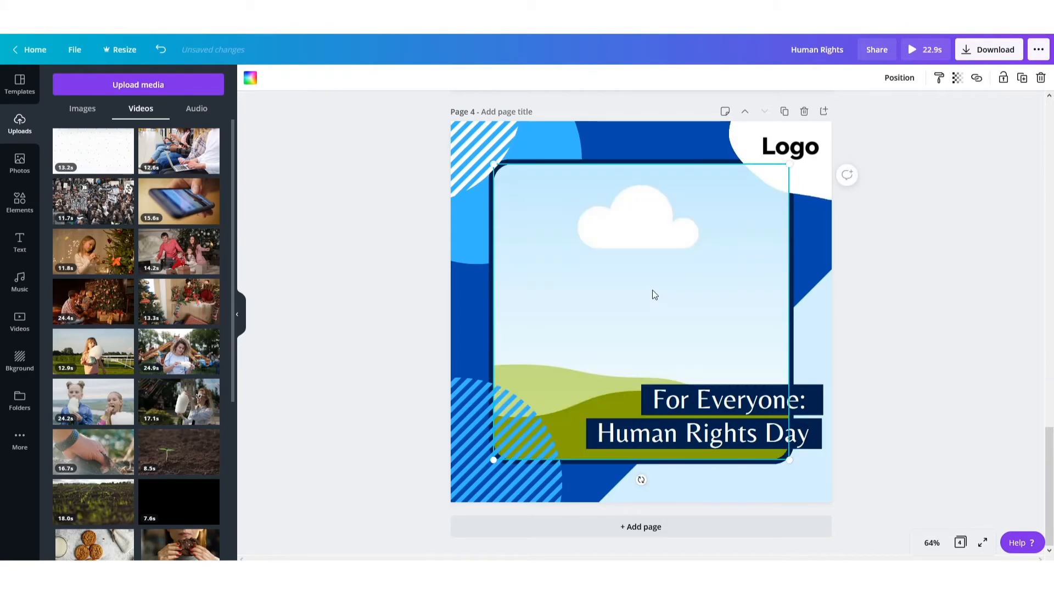
pyautogui.click(85, 170)
pyautogui.moveTo(703, 290)
pyautogui.mouseDown()
pyautogui.moveTo(691, 263)
pyautogui.moveTo(711, 272)
pyautogui.mouseUp()
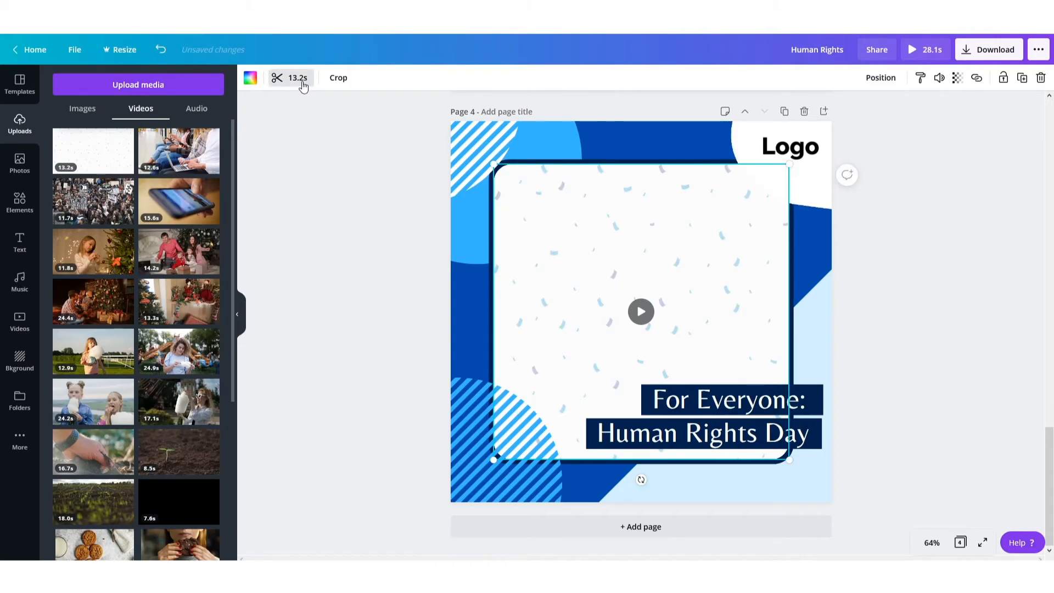
# Trim the end of the page 4 video so the clip lasts 5.0 s
pyautogui.click(303, 82)
pyautogui.moveTo(1006, 78); pyautogui.dragTo(556, 86)
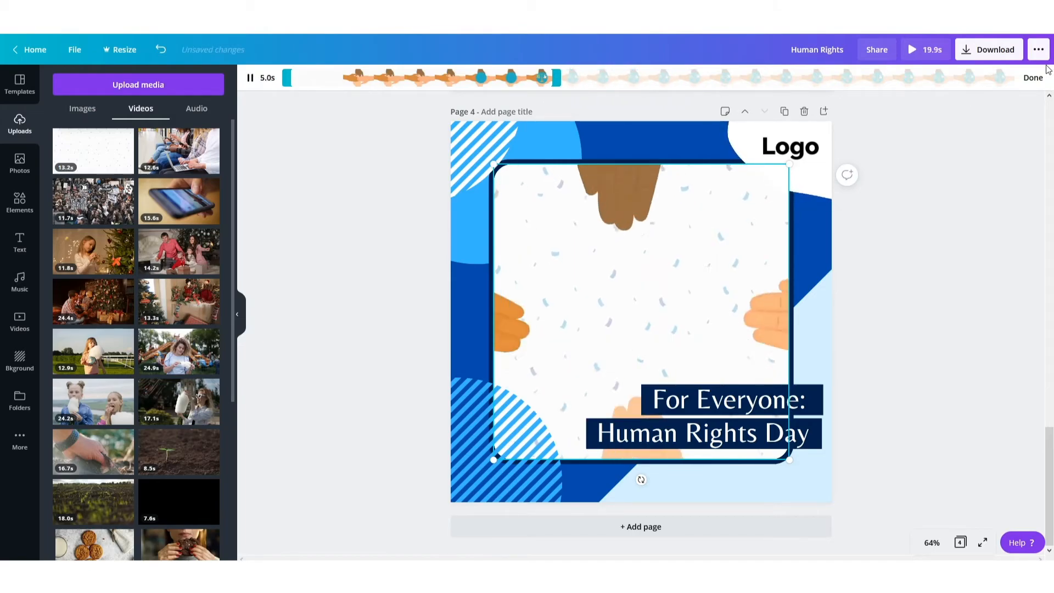
pyautogui.click(1032, 78)
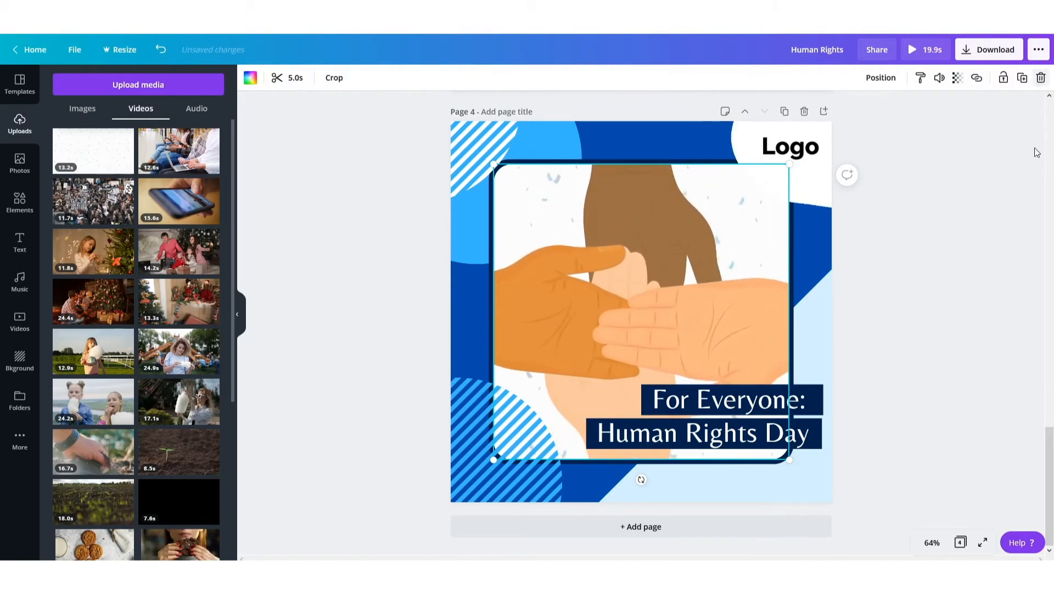
# Add a page 5 and set its background colour to white
pyautogui.click(755, 535)
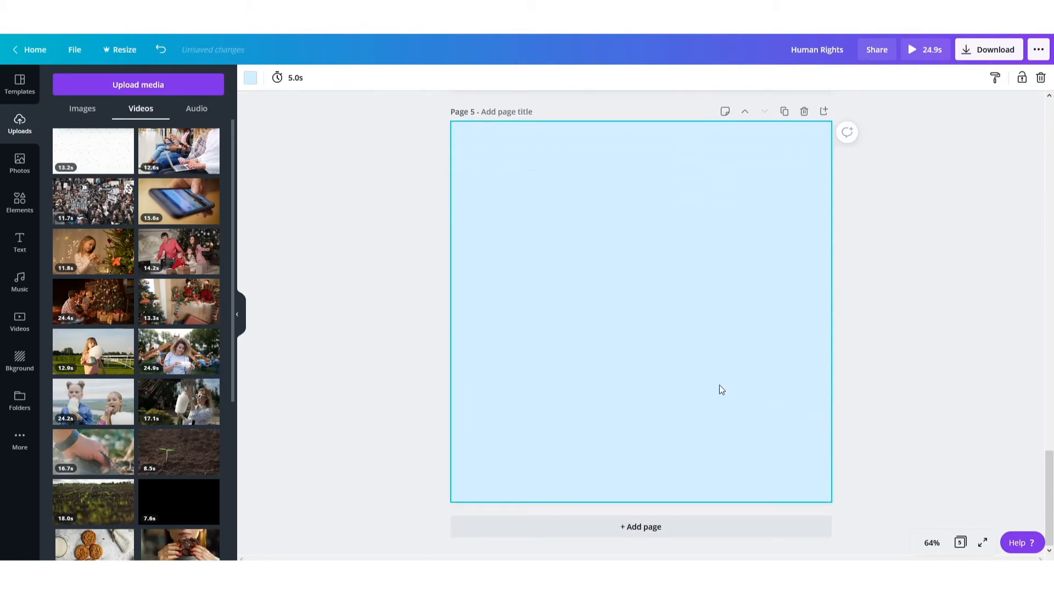
pyautogui.click(251, 79)
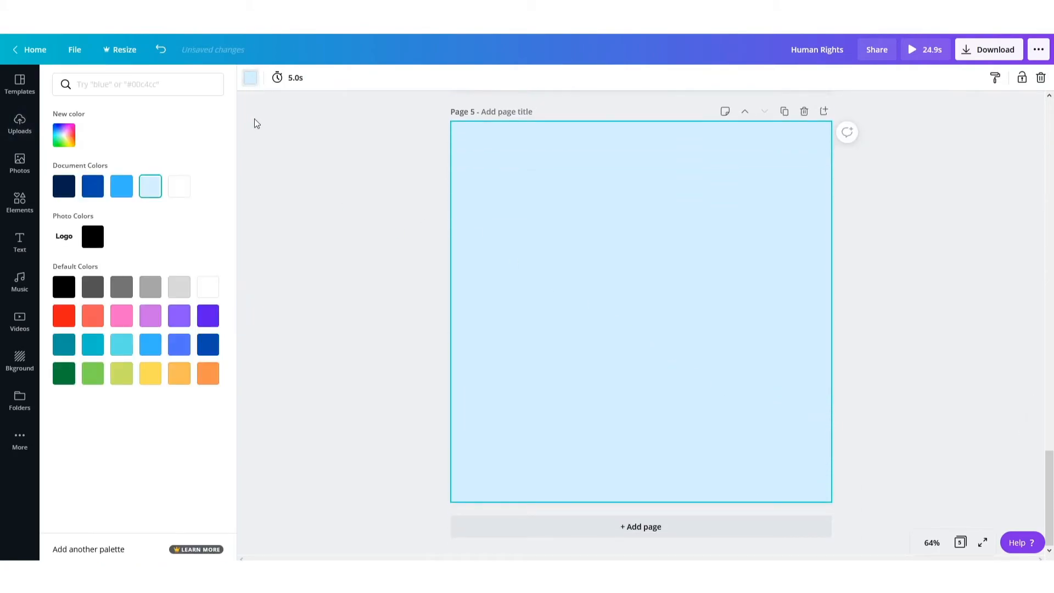
pyautogui.click(179, 186)
# Insert the uploaded black Logo image on page 5, enlarge it, and place it horizontally centred slightly above the middle
pyautogui.click(20, 124)
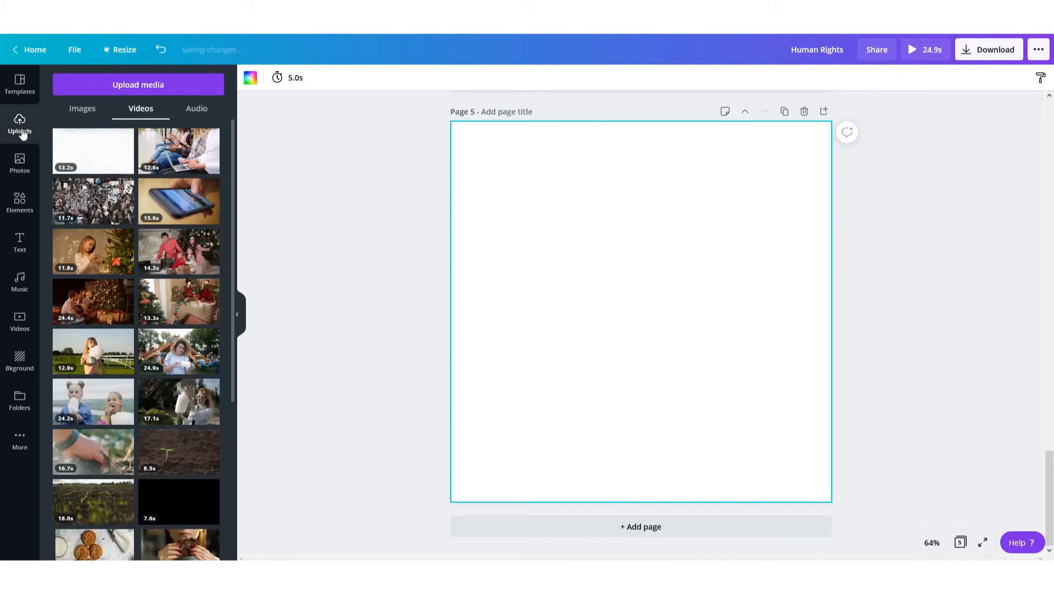
pyautogui.click(79, 112)
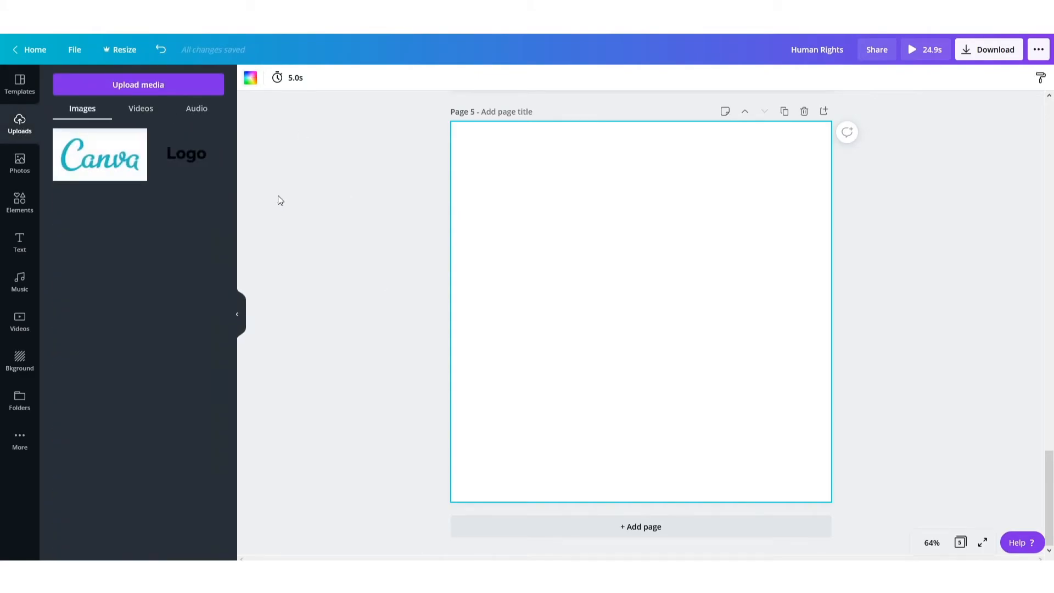
pyautogui.click(195, 165)
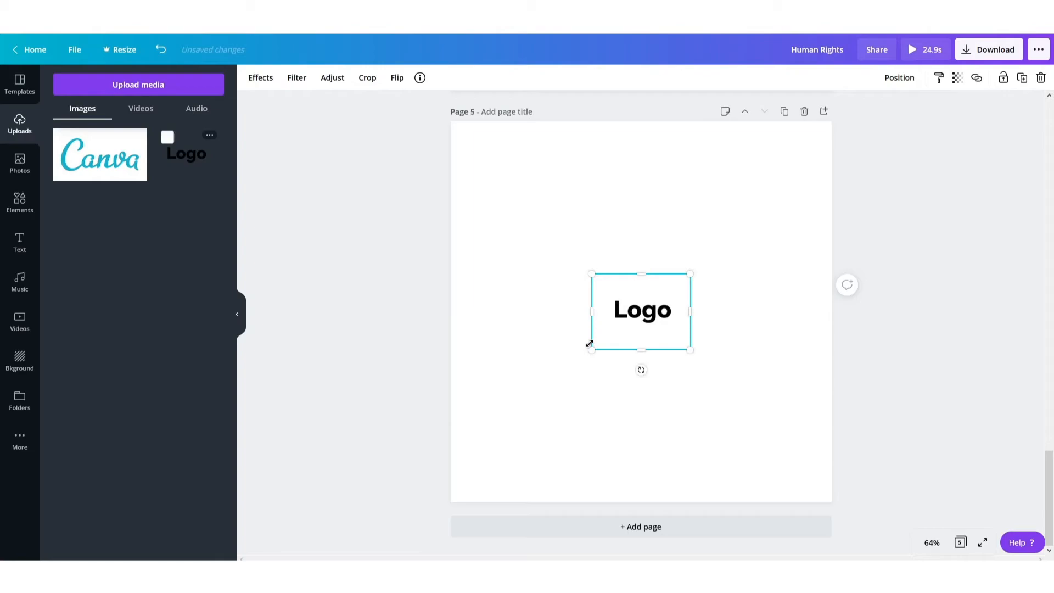
pyautogui.moveTo(593, 350); pyautogui.dragTo(490, 454)
pyautogui.moveTo(685, 328); pyautogui.dragTo(685, 297)
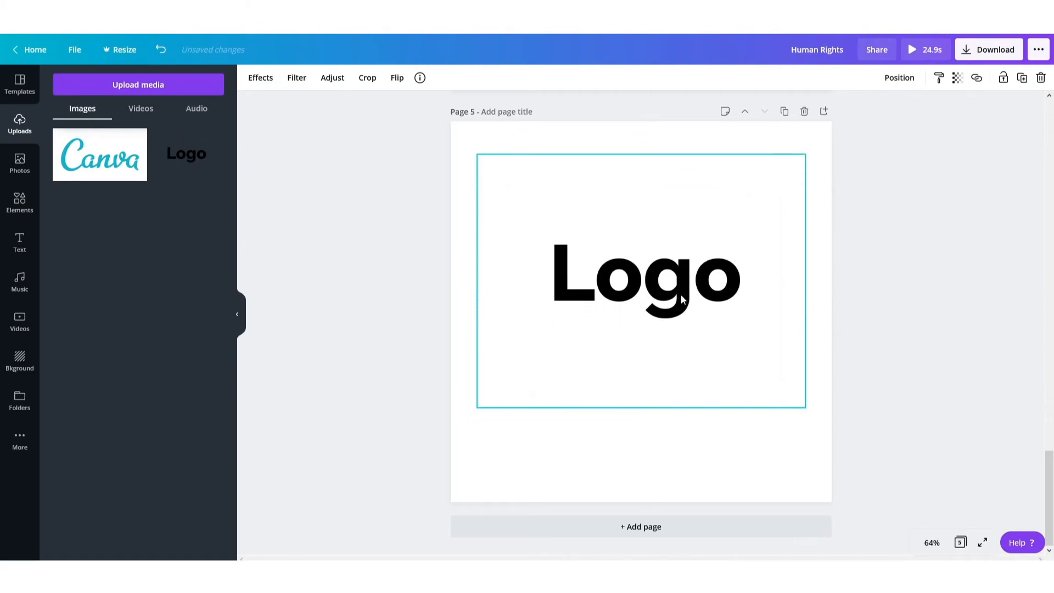
pyautogui.click(869, 297)
# Add a subheading text box to page 5 and move it straight down to sit below the logo
pyautogui.click(21, 242)
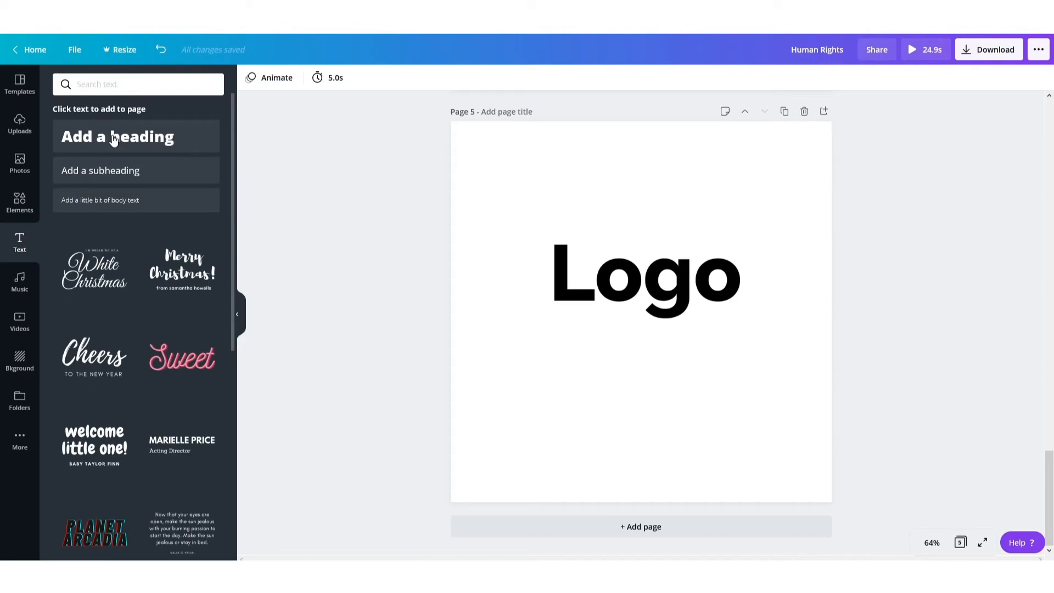
pyautogui.click(110, 171)
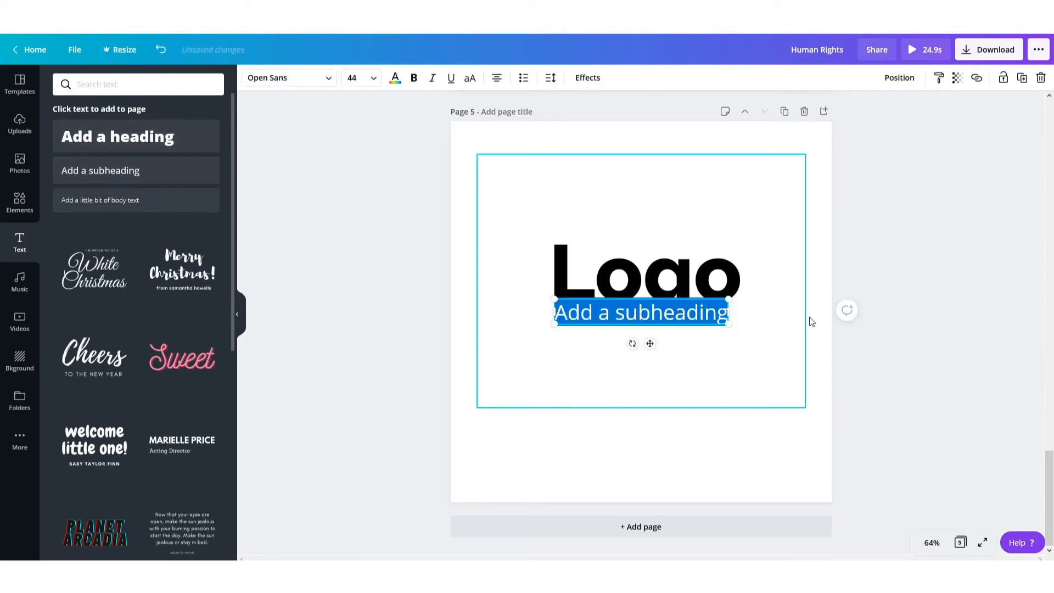
pyautogui.click(984, 307)
pyautogui.click(620, 315)
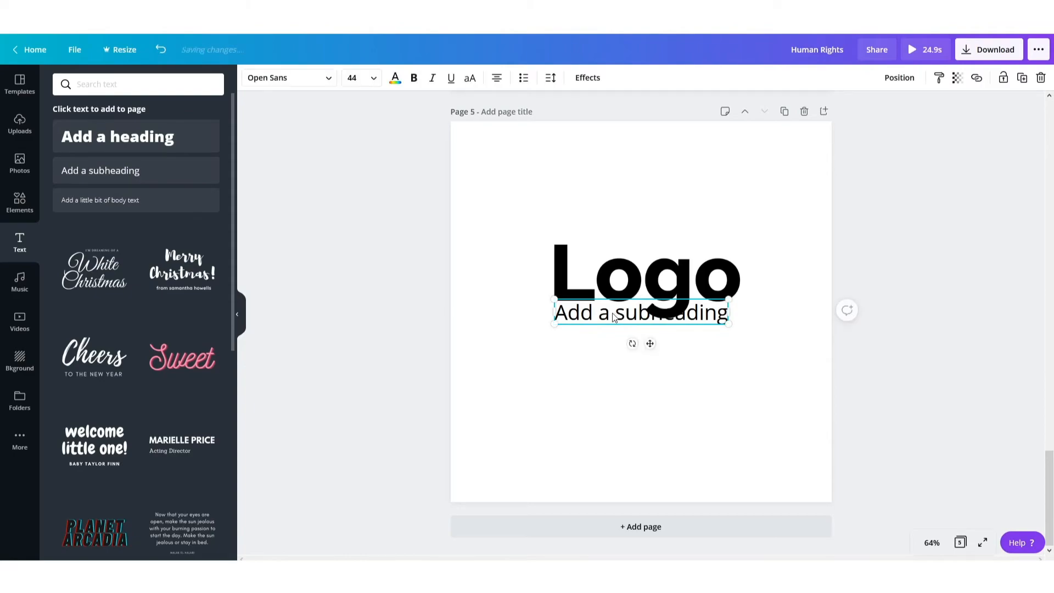
pyautogui.hotkey('shift', 'Down')
pyautogui.hotkey('shift', 'Down')
pyautogui.hotkey('shift', 'Down')
pyautogui.hotkey('shift', 'Down')
pyautogui.hotkey('shift', 'Down')
pyautogui.hotkey('shift', 'Down')
pyautogui.hotkey('shift', 'Down')
pyautogui.hotkey('shift', 'Down')
pyautogui.hotkey('shift', 'Down')
pyautogui.hotkey('shift', 'Down')
pyautogui.hotkey('shift', 'Down')
pyautogui.hotkey('shift', 'Down')
pyautogui.hotkey('shift', 'Down')
pyautogui.hotkey('shift', 'Down')
pyautogui.hotkey('shift', 'Down')
pyautogui.hotkey('shift', 'Down')
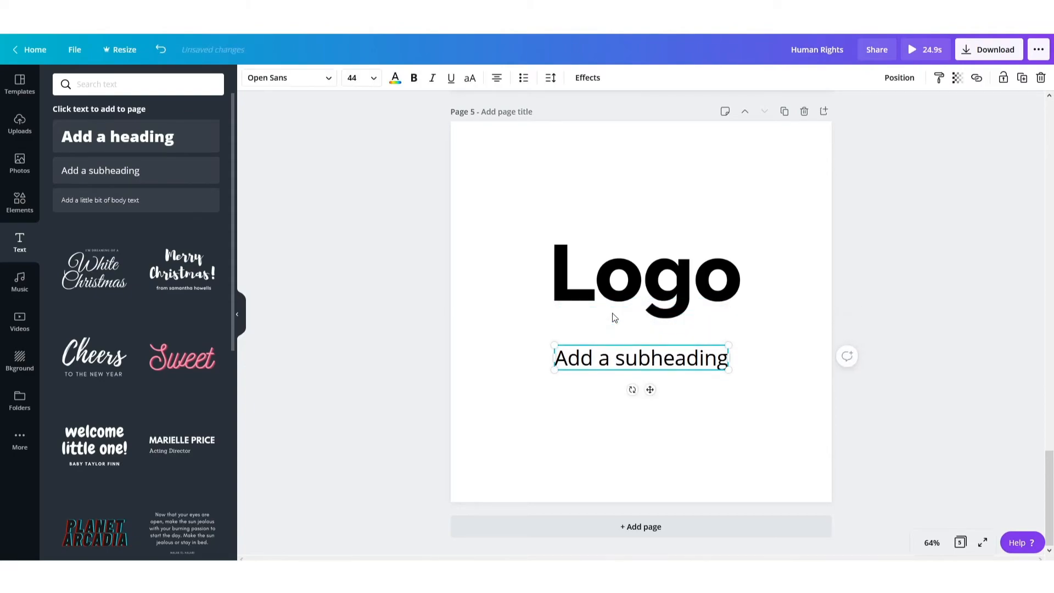
pyautogui.tripleClick(641, 368)
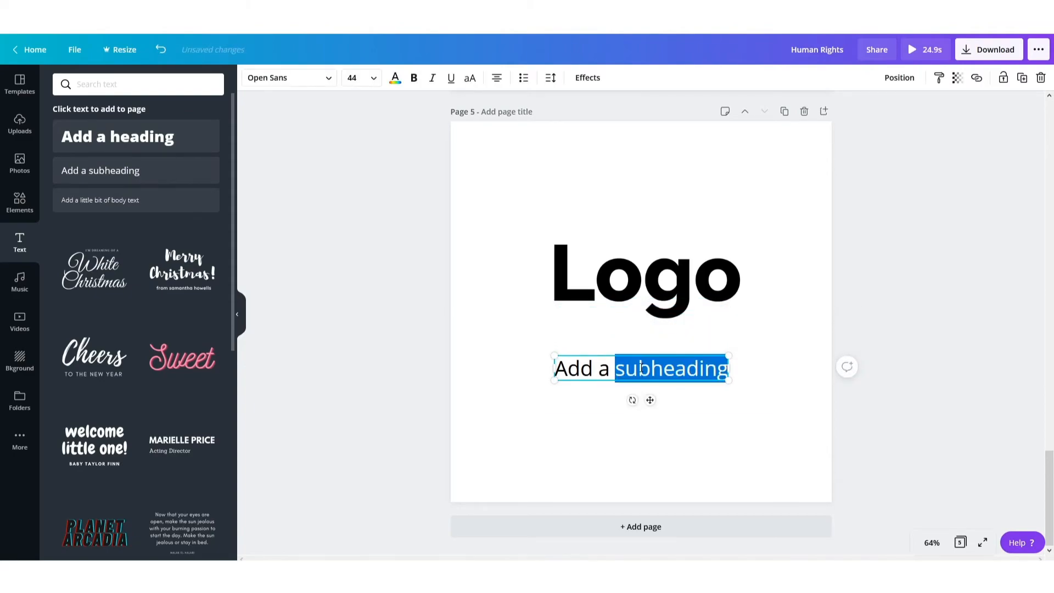
pyautogui.write('www')
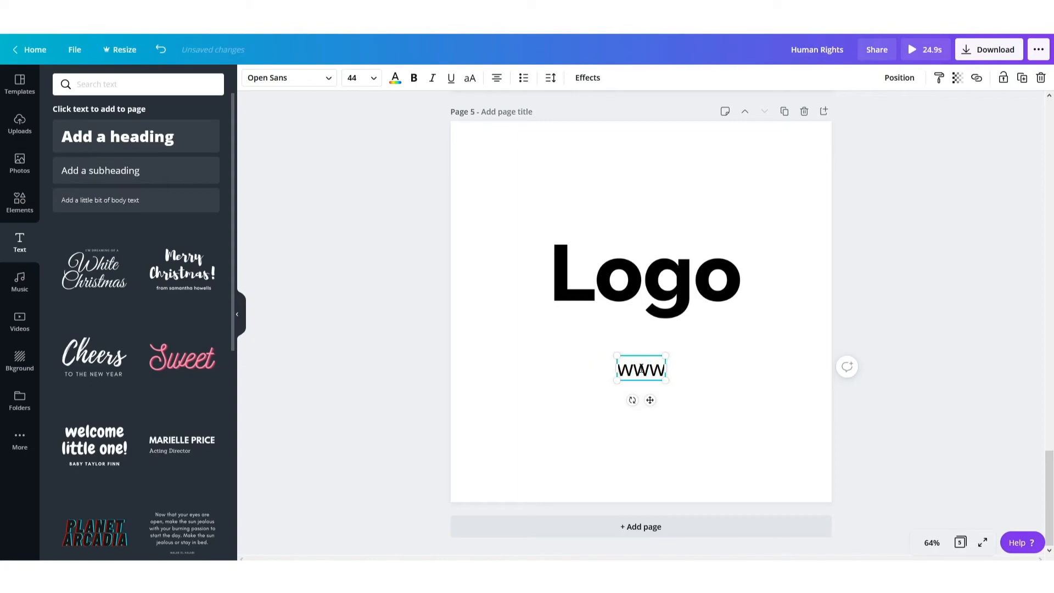
pyautogui.write('.logo')
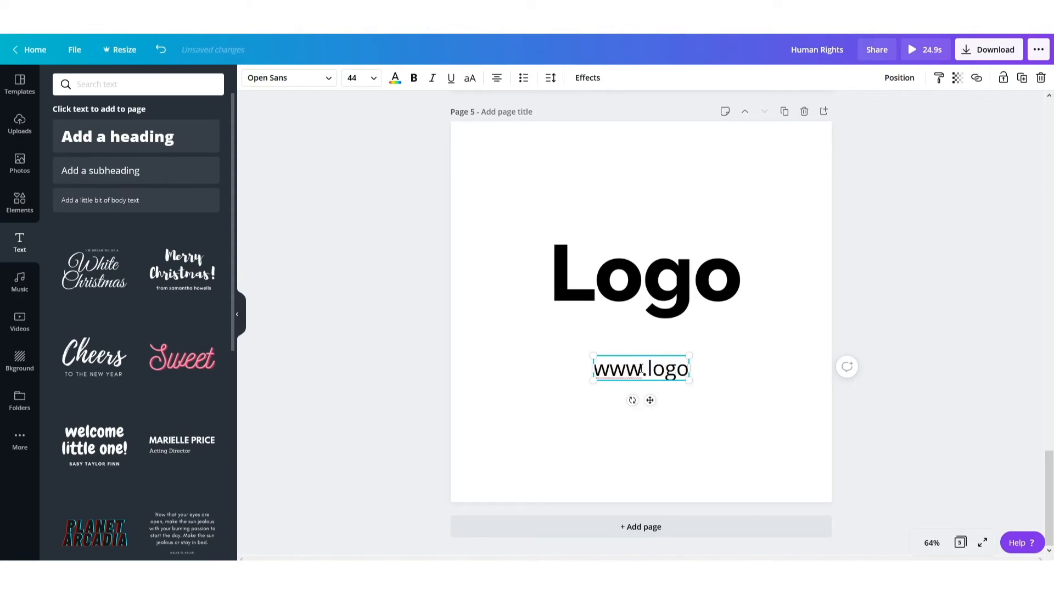
pyautogui.write('.com')
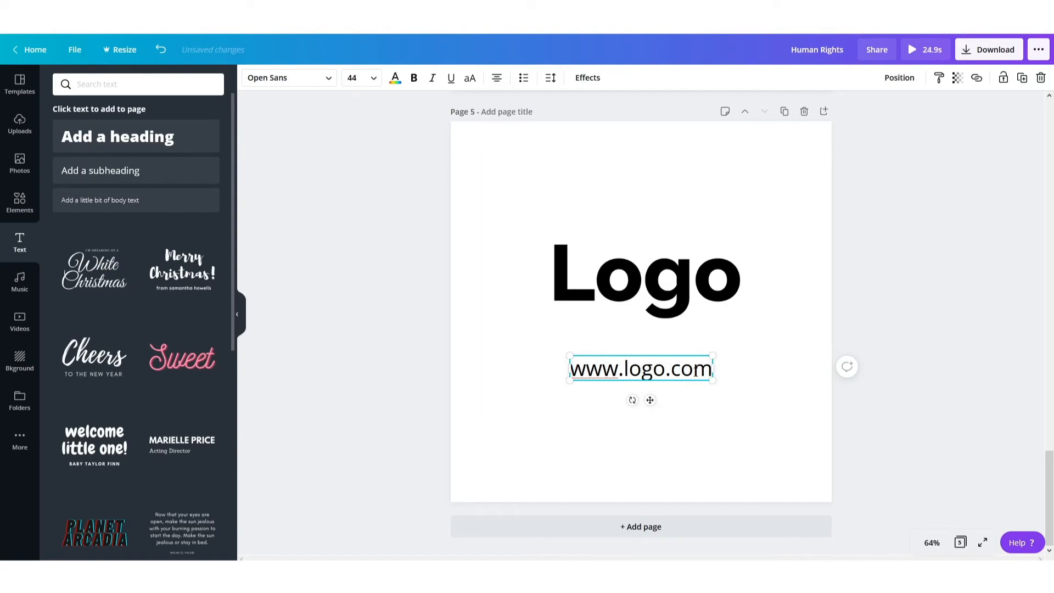
pyautogui.click(960, 315)
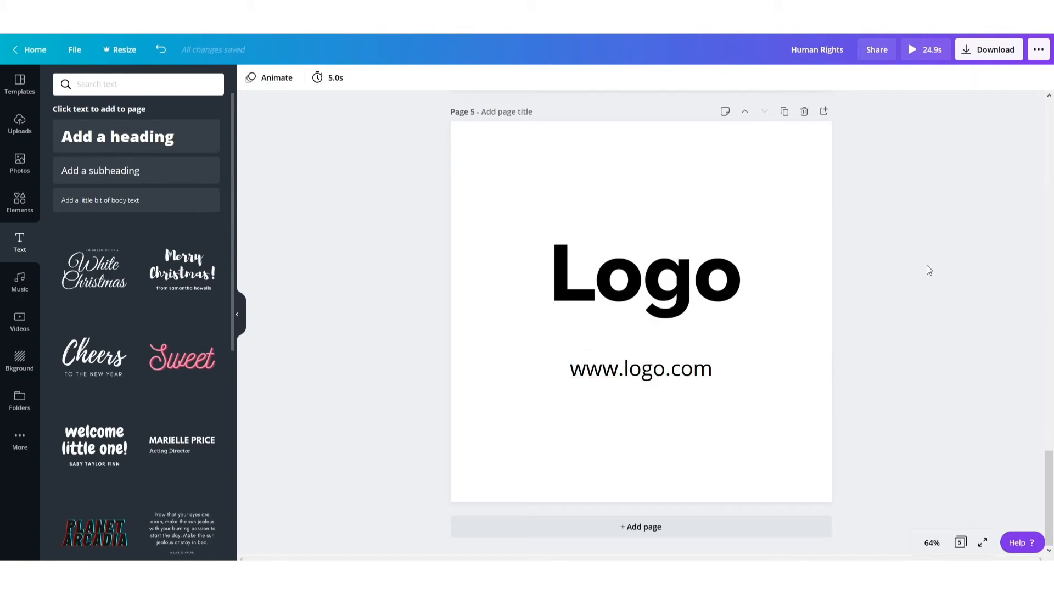
# Apply the Pan page animation to page 1
pyautogui.scroll(12, 930, 272)
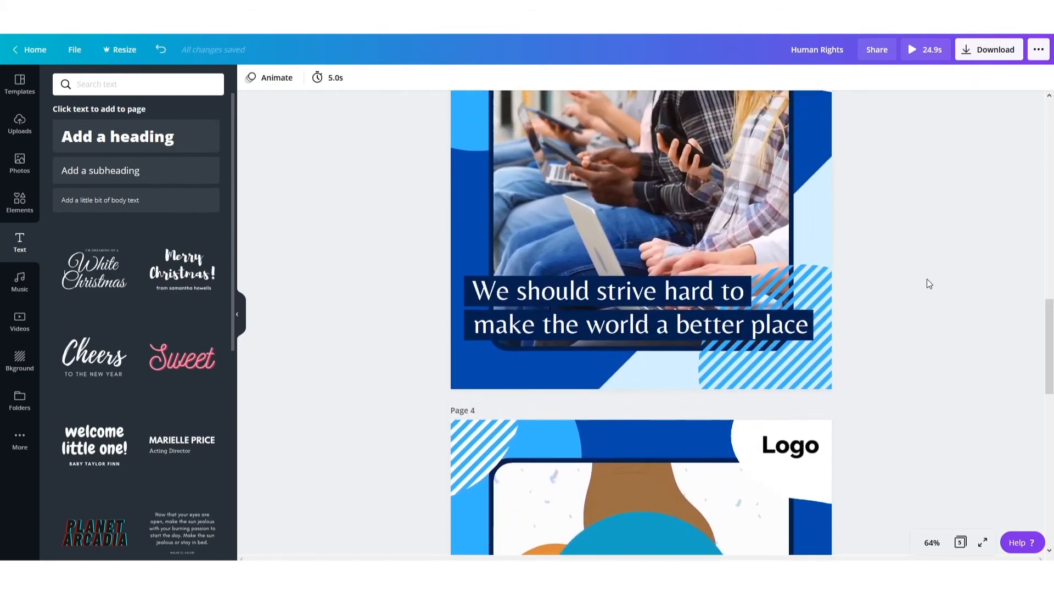
pyautogui.scroll(10, 926, 281)
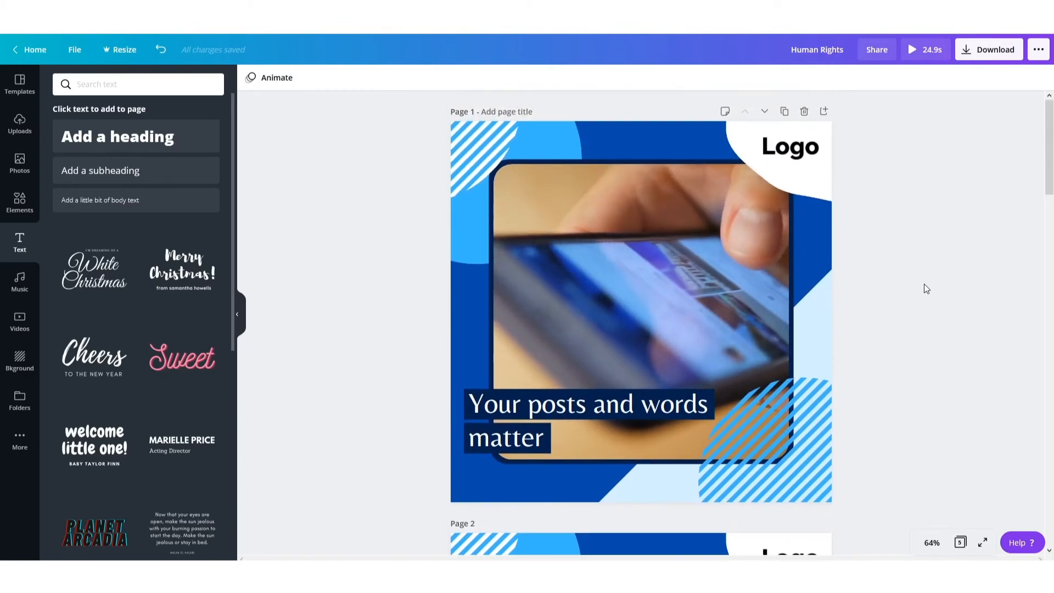
pyautogui.click(660, 488)
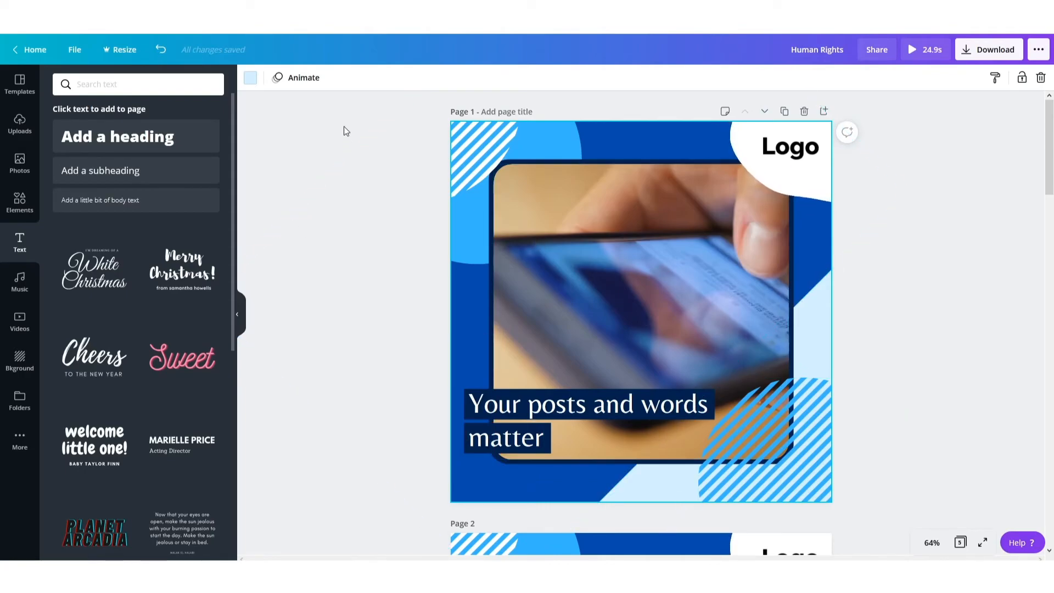
pyautogui.click(301, 83)
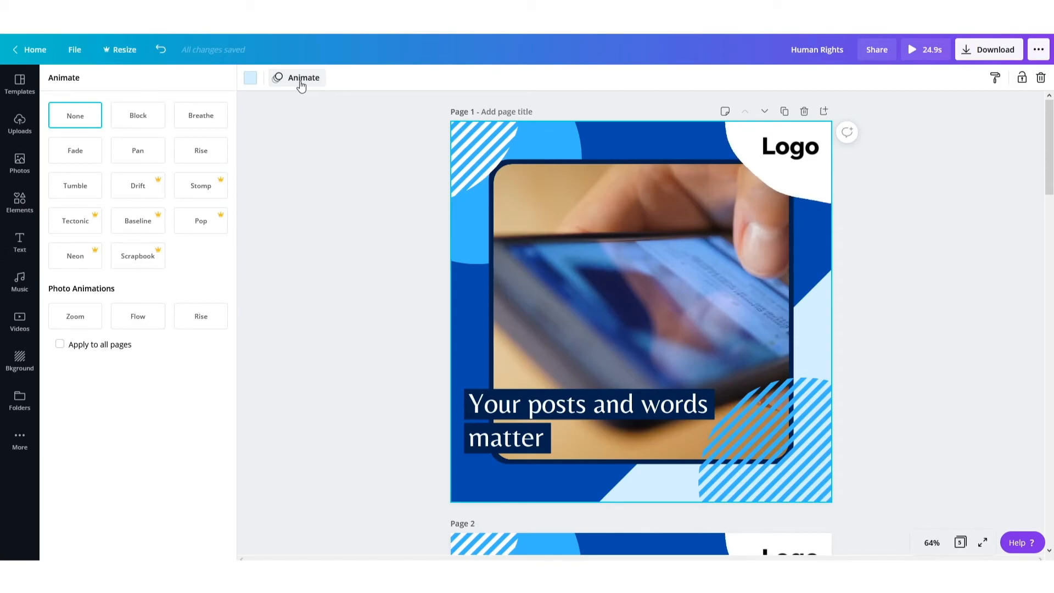
pyautogui.click(131, 149)
# Apply the Rise page animation to page 2
pyautogui.scroll(-6, 351, 291)
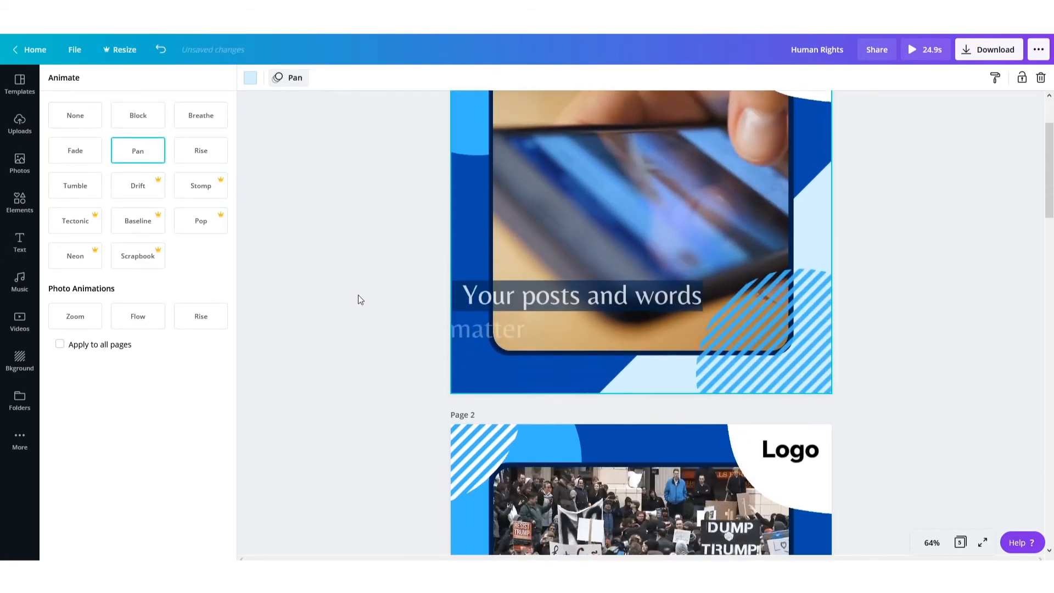
pyautogui.scroll(-3, 358, 295)
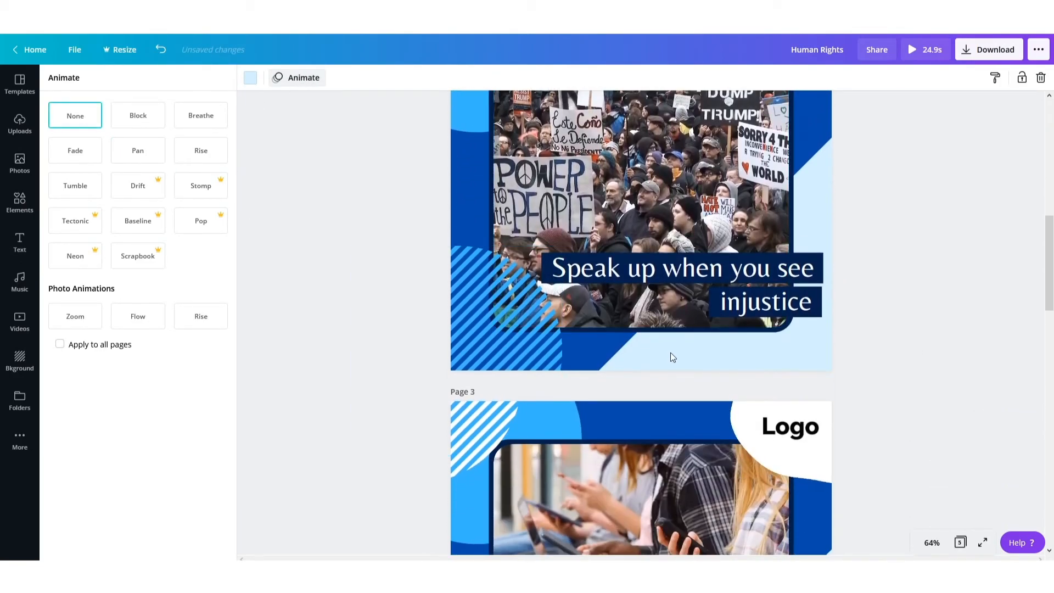
pyautogui.click(198, 155)
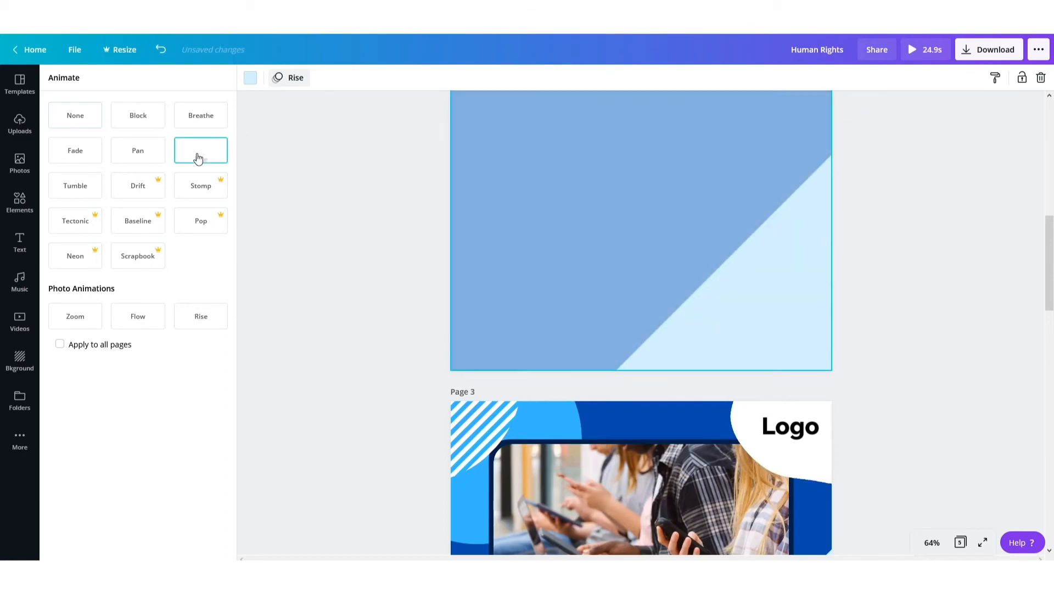
# Apply the Pan page animation to page 3
pyautogui.scroll(-6, 334, 223)
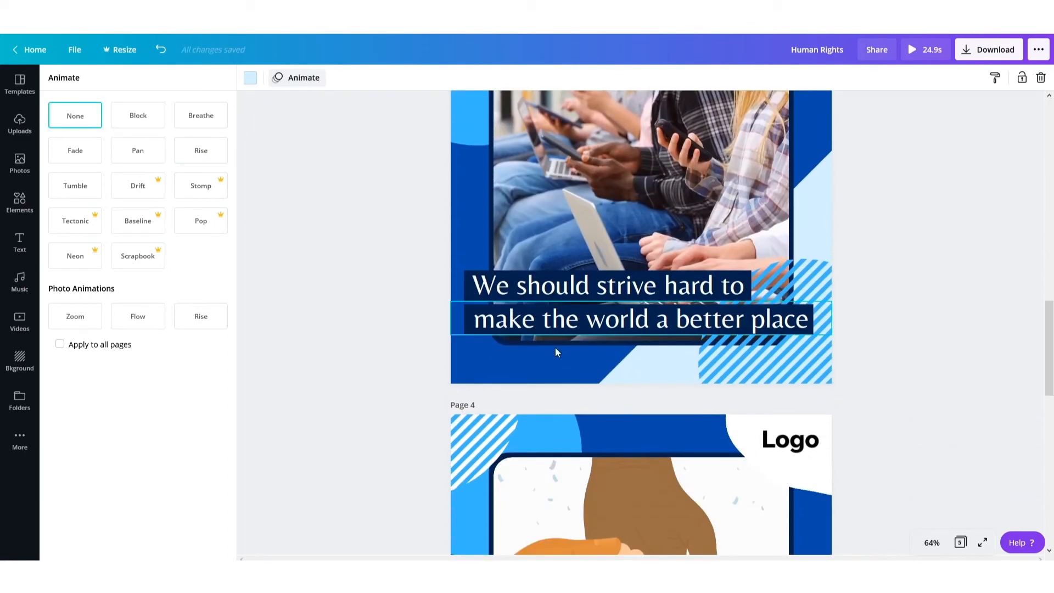
pyautogui.click(158, 158)
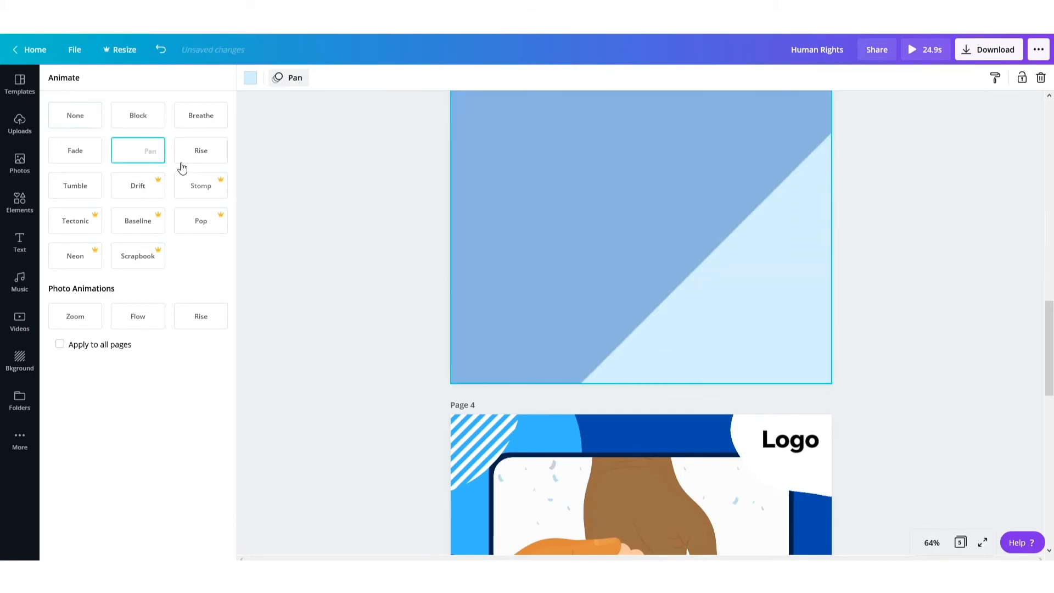
pyautogui.scroll(-7, 363, 227)
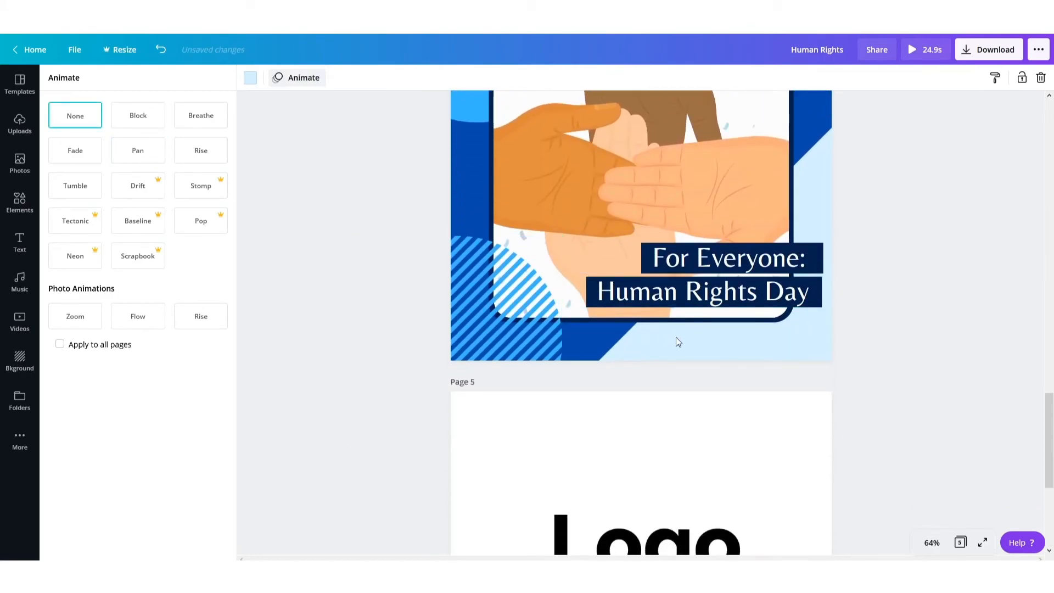
# Apply the Rise page animation to page 4 and to the closing logo page, page 5
pyautogui.click(203, 156)
pyautogui.scroll(-4, 337, 217)
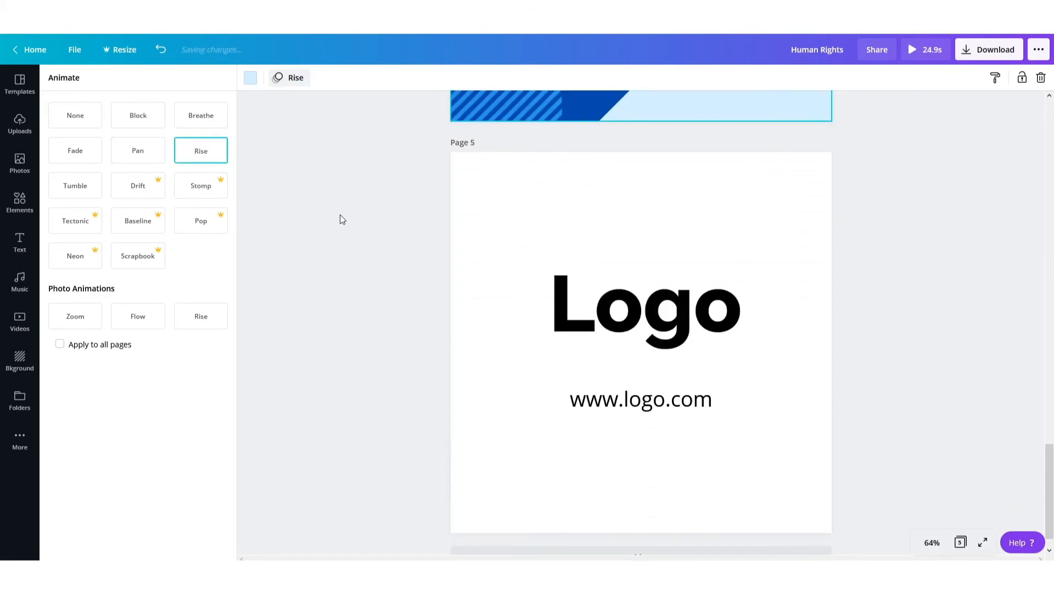
pyautogui.click(503, 162)
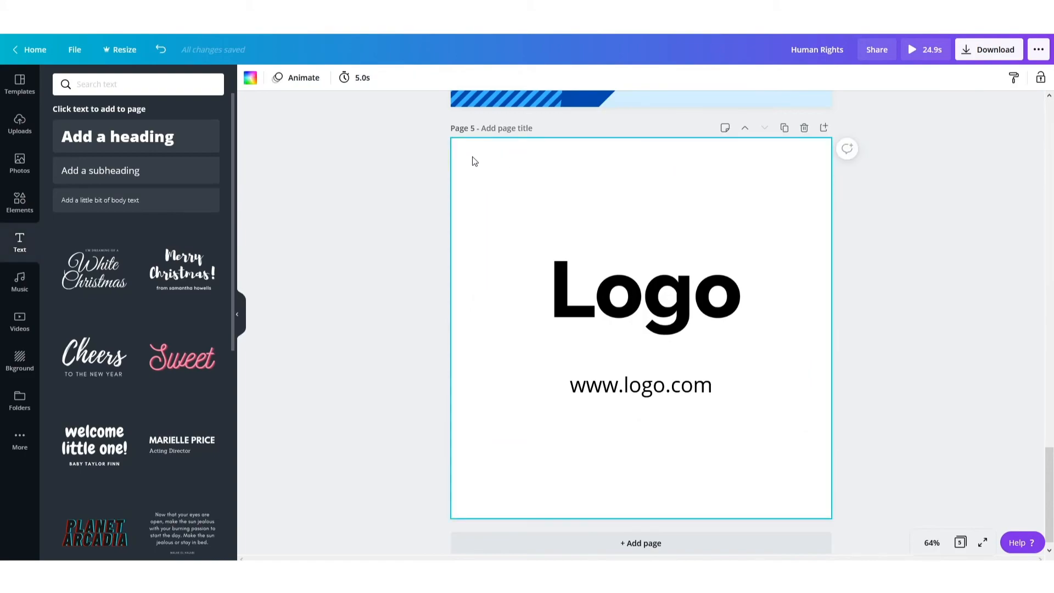
pyautogui.click(302, 78)
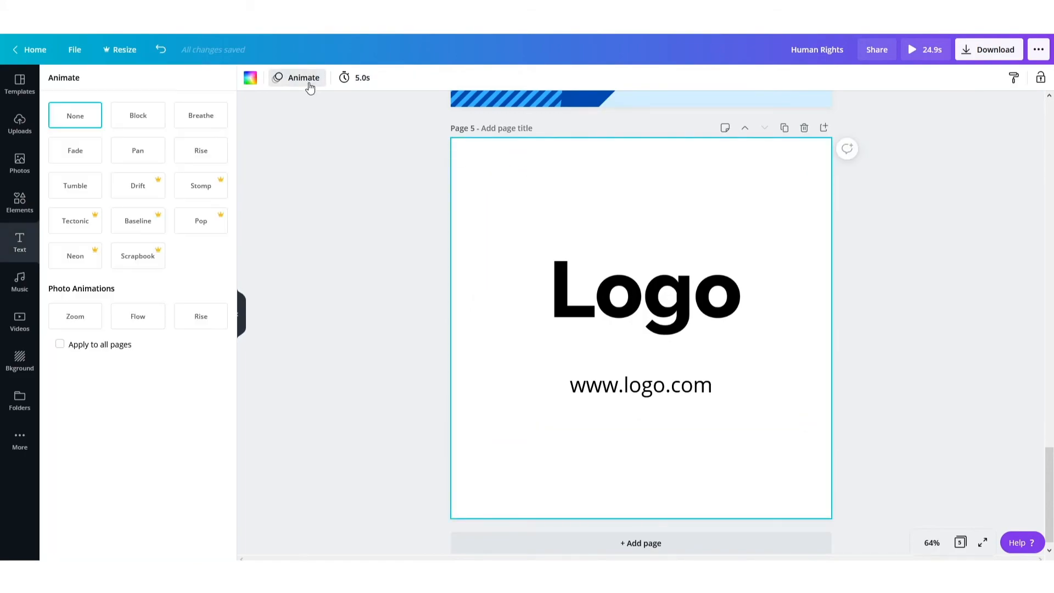
pyautogui.click(197, 159)
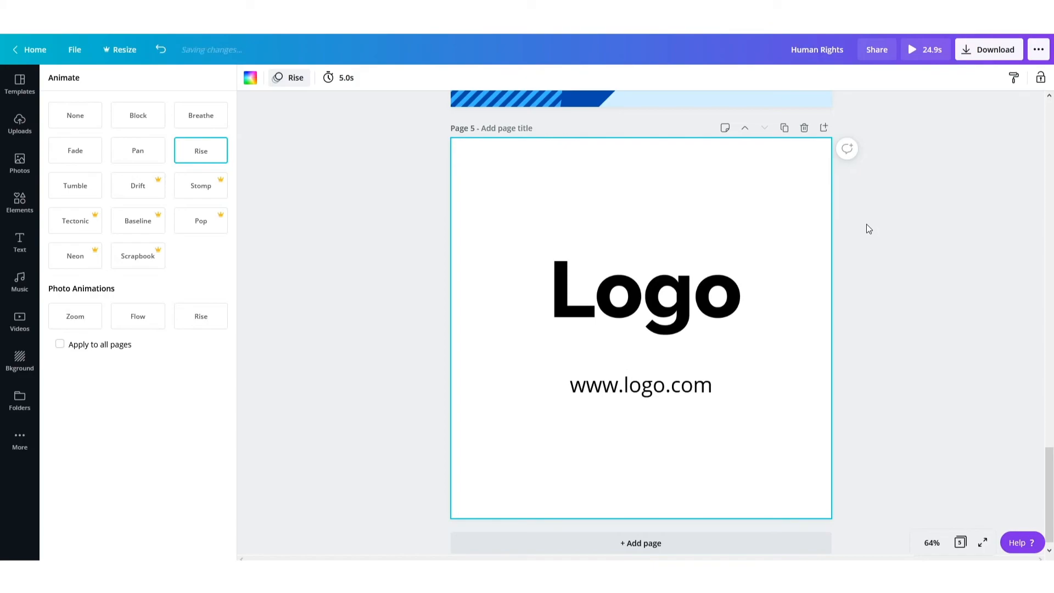
# Play the full preview of the animated design and close it when it reaches the closing logo page
pyautogui.scroll(4, 973, 208)
pyautogui.scroll(20, 970, 209)
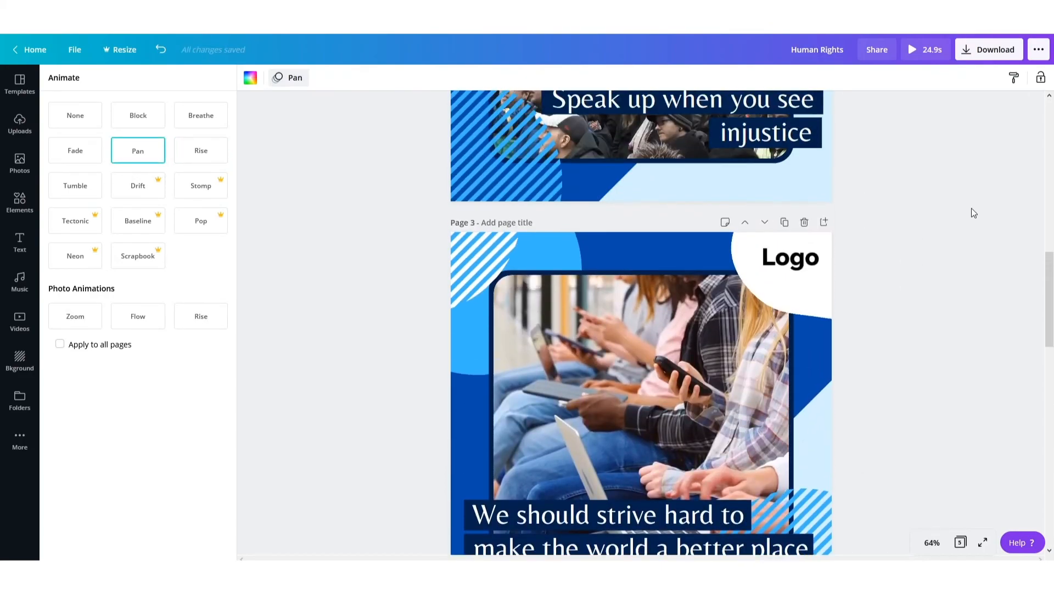
pyautogui.click(933, 62)
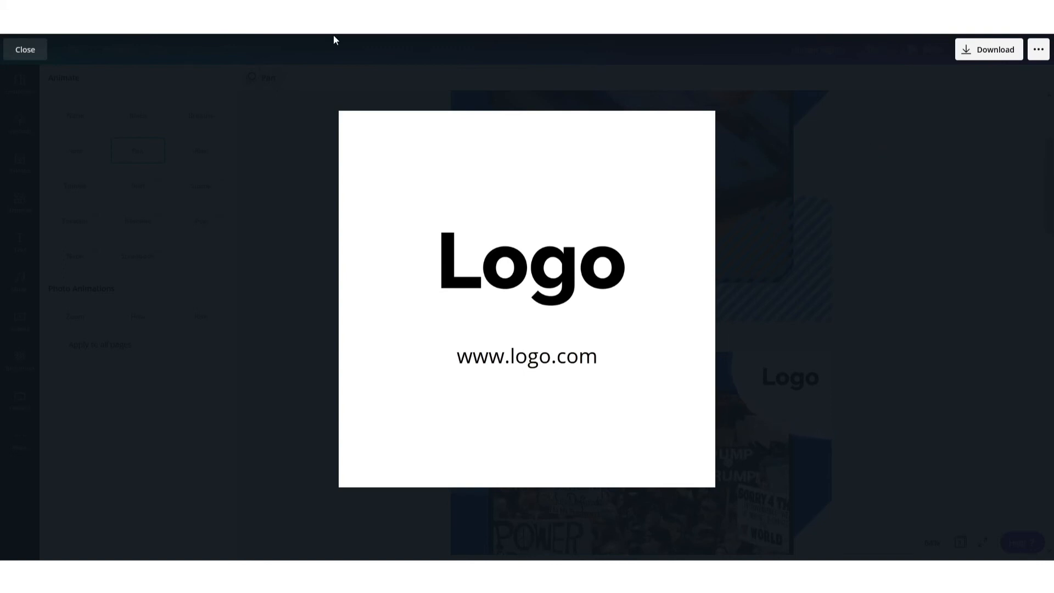
pyautogui.click(33, 50)
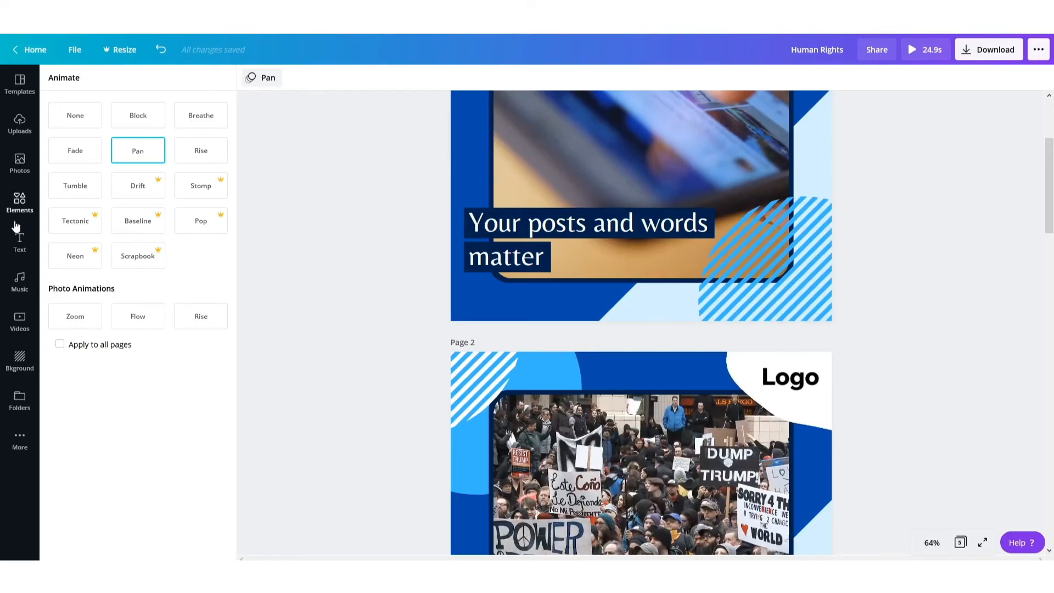
# Try the Morning Snowflake piano track as background music, pause its playback and delete it from the design
pyautogui.click(20, 288)
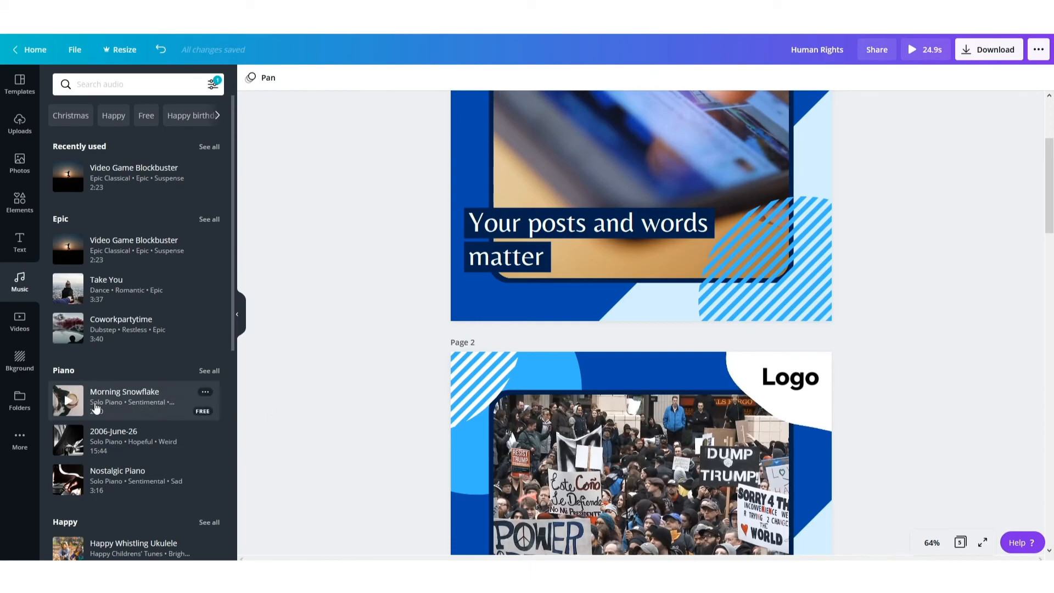
pyautogui.click(126, 403)
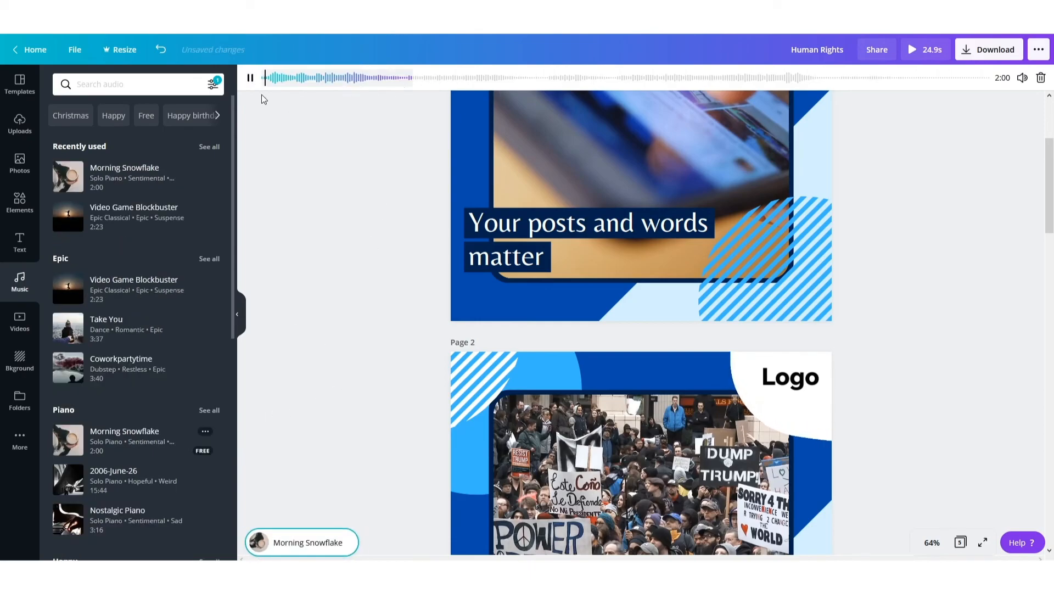
pyautogui.click(250, 77)
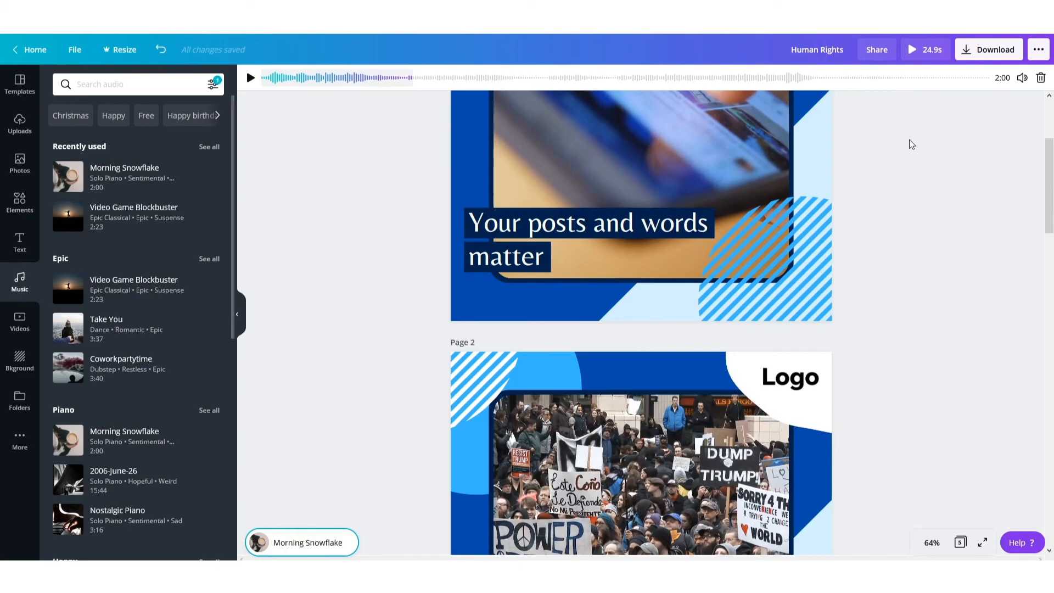
pyautogui.click(1040, 77)
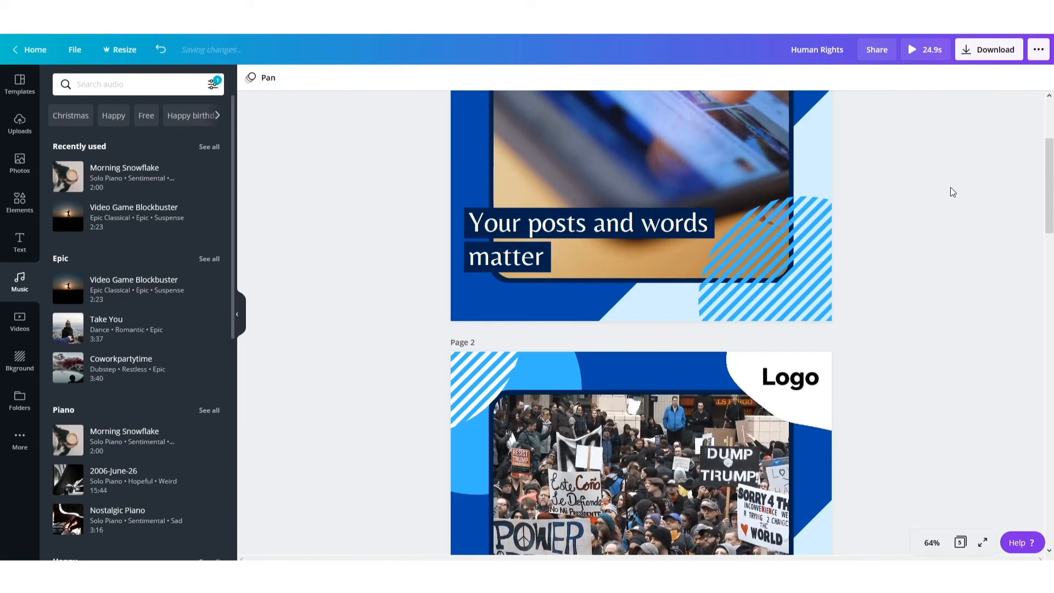
# Download all five pages of the design as an MP4 video
pyautogui.click(990, 55)
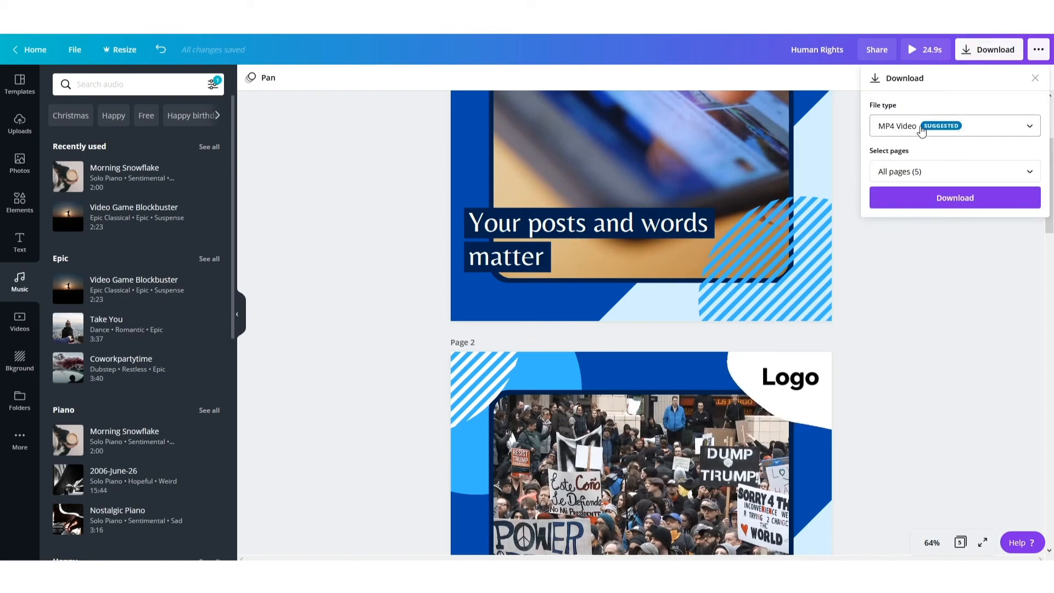
pyautogui.click(943, 212)
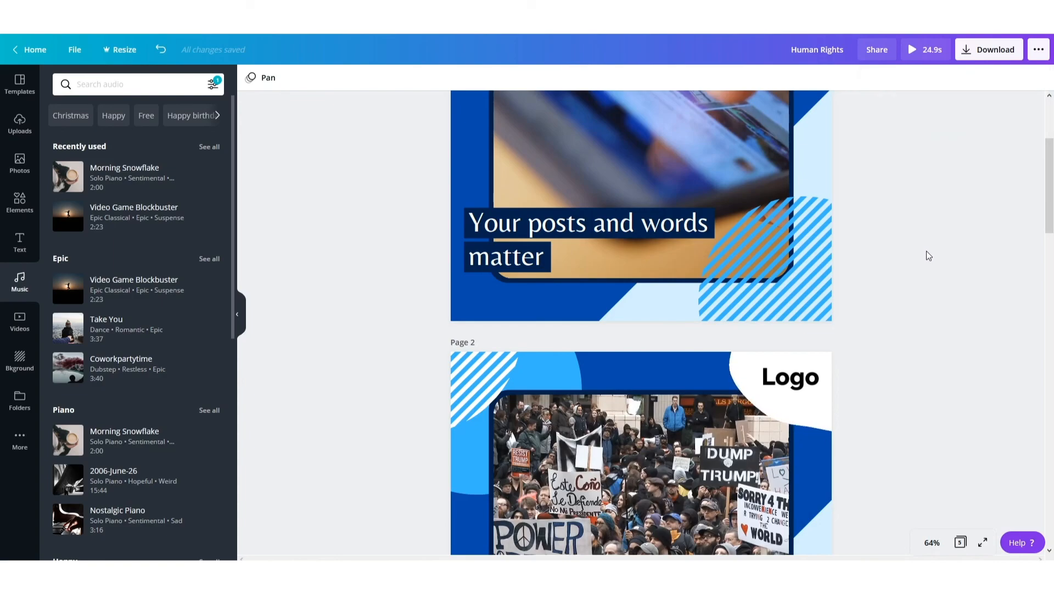